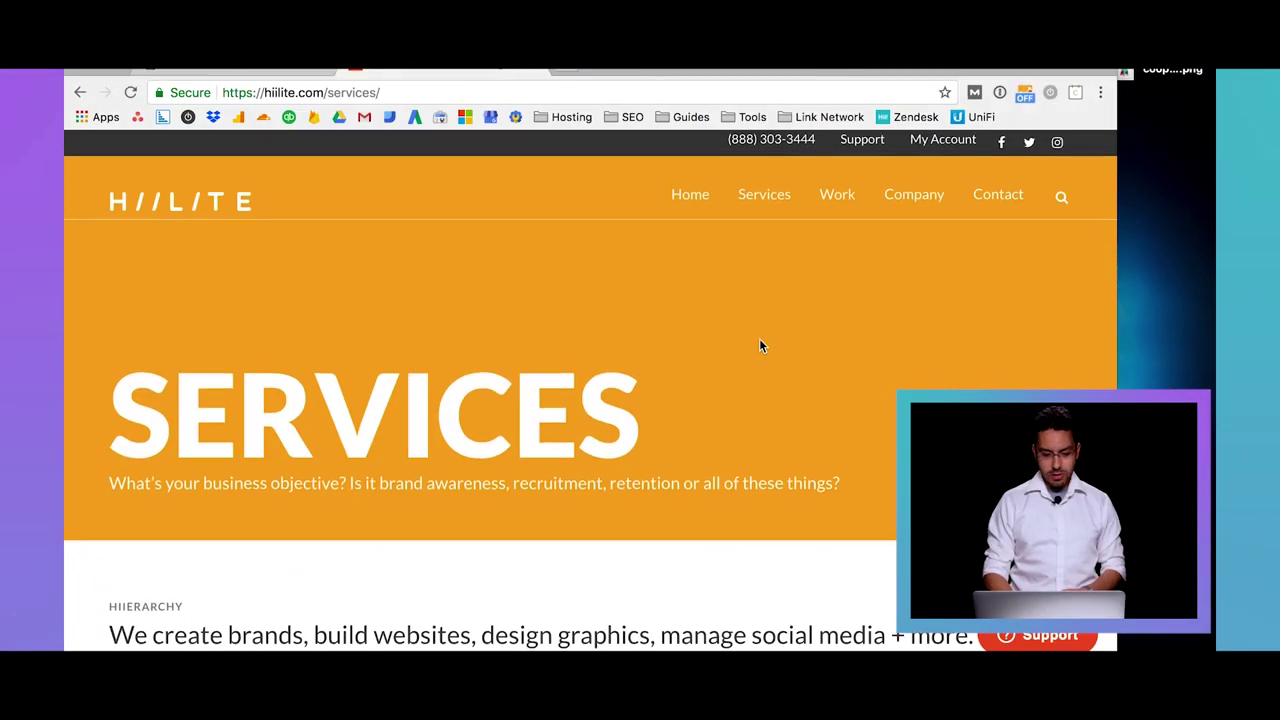
Create a new blank page through Pages > Add New in the dashboard
{"action": "scroll", "coordinate": [760, 340], "scroll_direction": "down", "scroll_amount": 1}
{"action": "scroll", "coordinate": [760, 345], "scroll_direction": "down", "scroll_amount": 5}
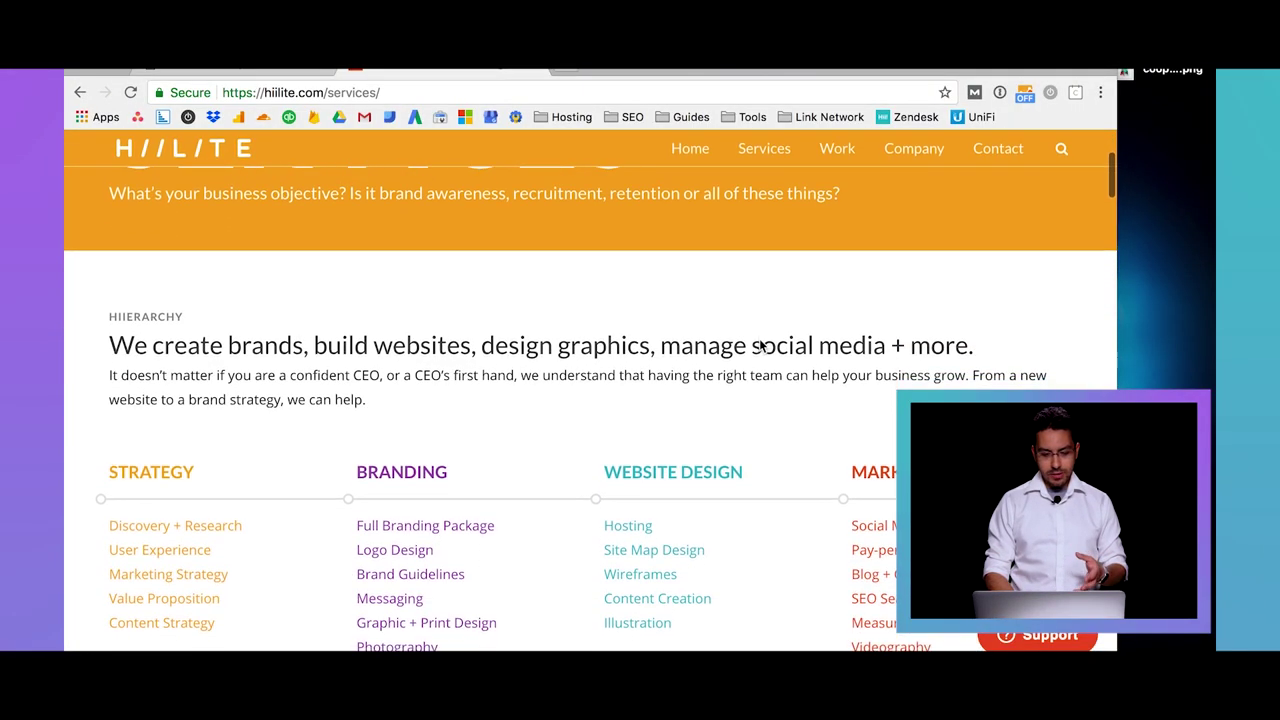
{"action": "scroll", "coordinate": [760, 345], "scroll_direction": "down", "scroll_amount": 5}
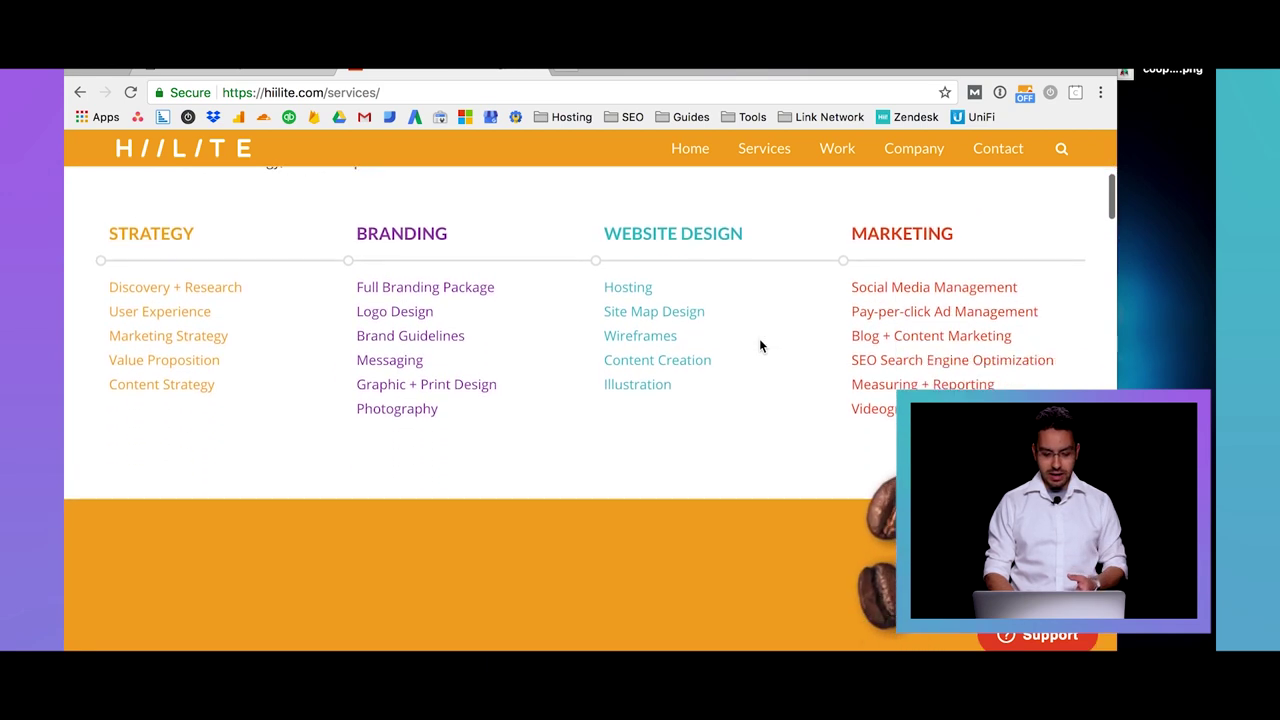
{"action": "scroll", "coordinate": [759, 345], "scroll_direction": "down", "scroll_amount": 10}
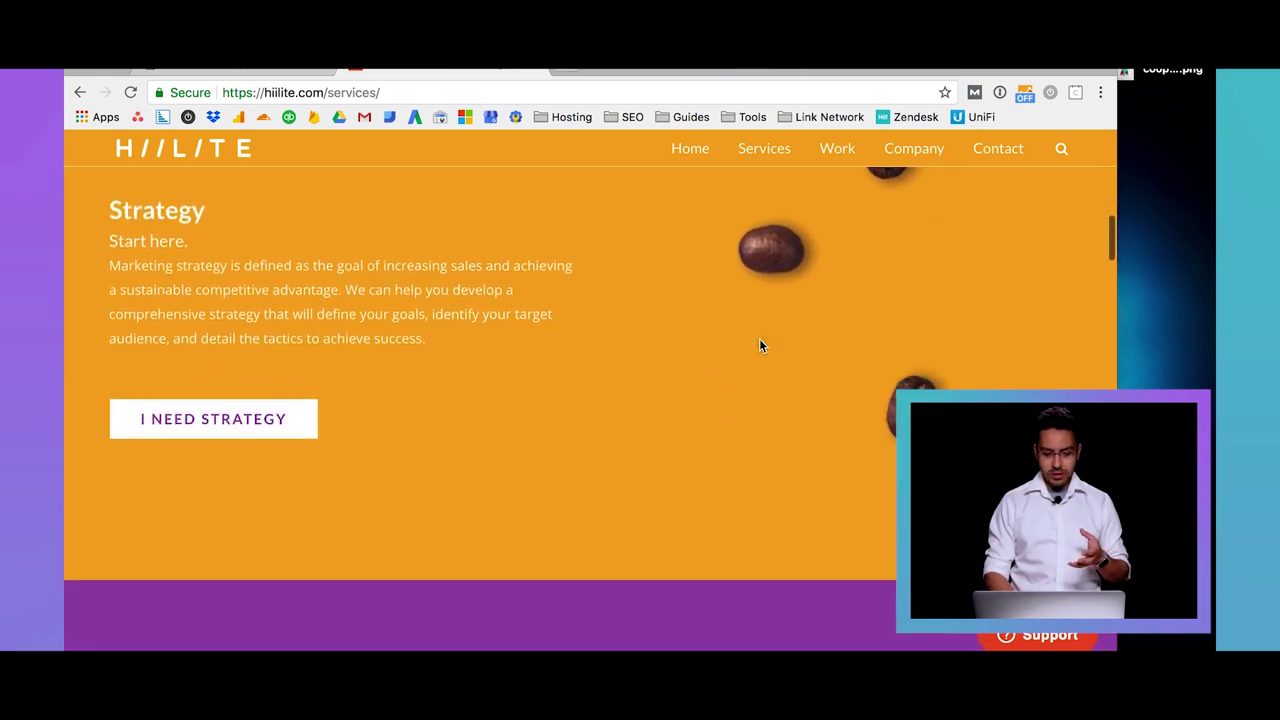
{"action": "scroll", "coordinate": [759, 345], "scroll_direction": "down", "scroll_amount": 5}
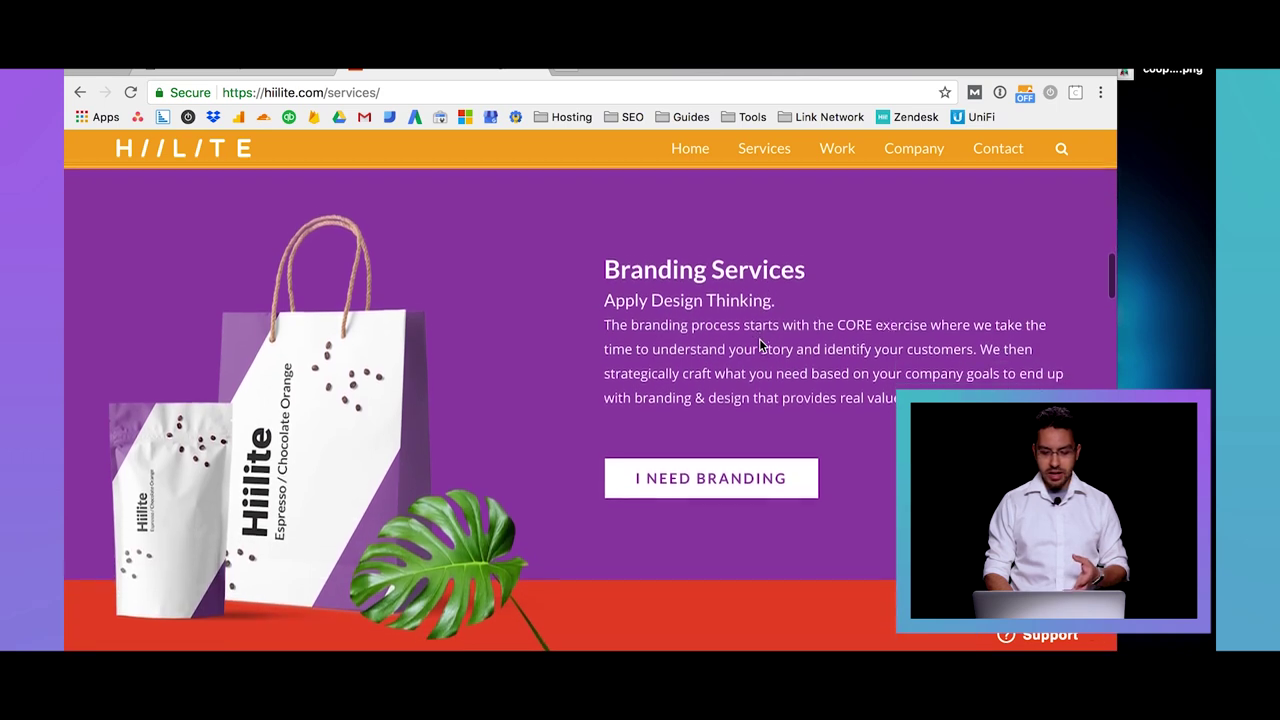
{"action": "scroll", "coordinate": [759, 345], "scroll_direction": "down", "scroll_amount": 8}
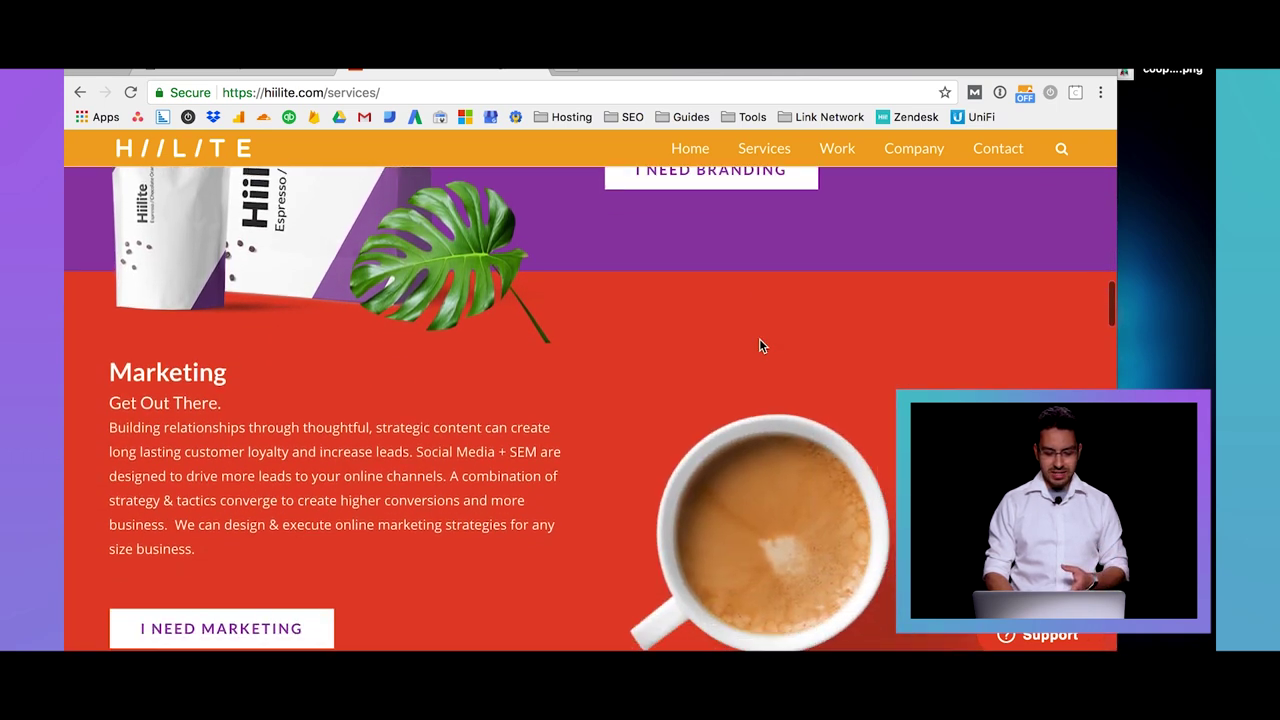
{"action": "scroll", "coordinate": [759, 345], "scroll_direction": "down", "scroll_amount": 5}
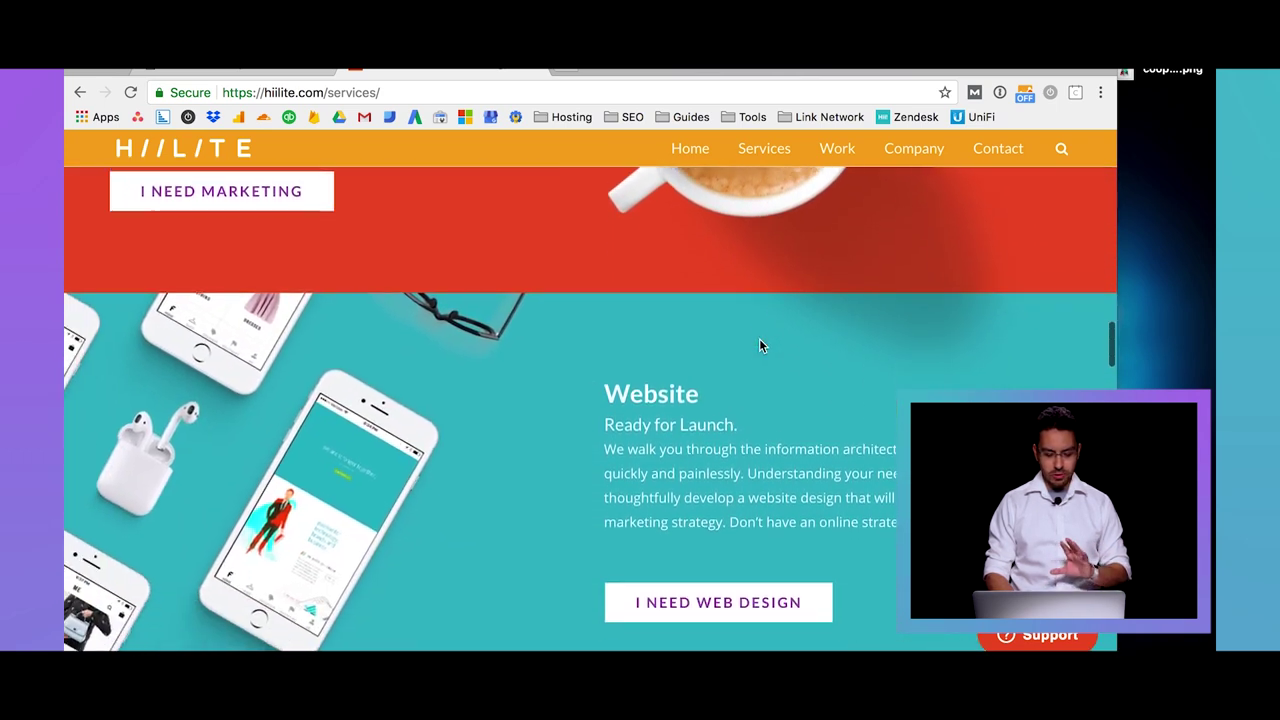
{"action": "scroll", "coordinate": [759, 345], "scroll_direction": "down", "scroll_amount": 5}
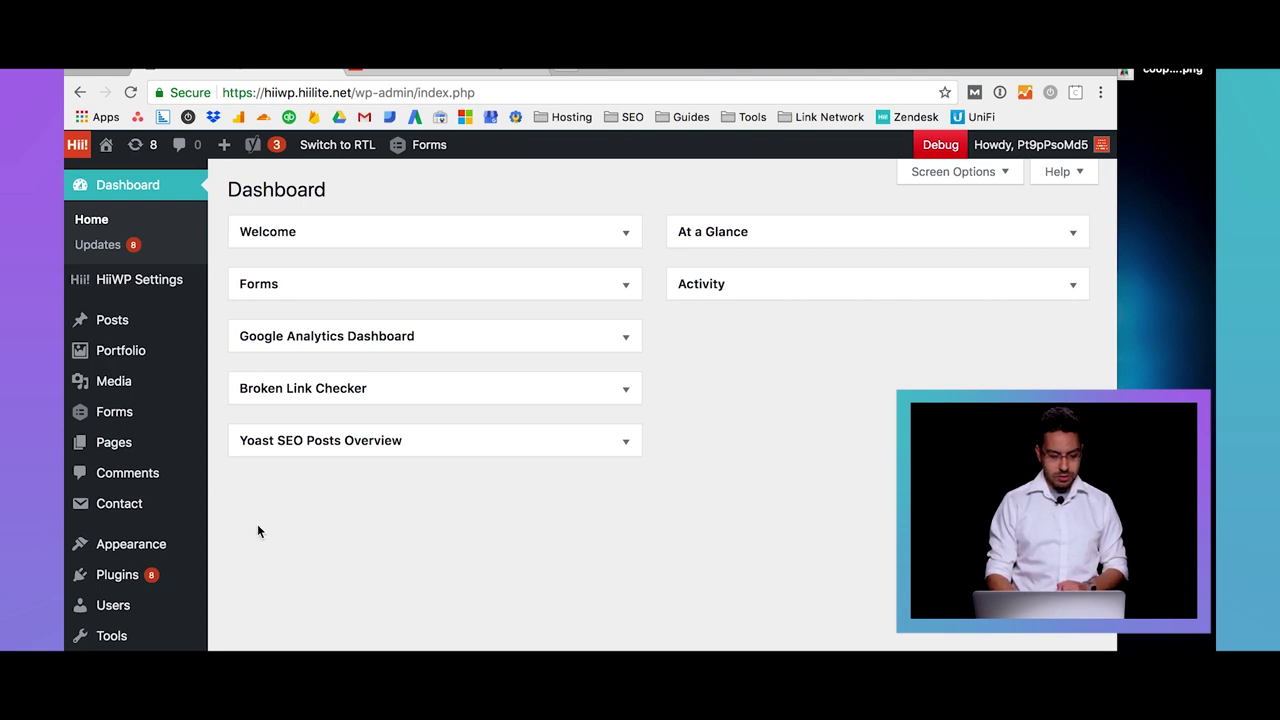
{"action": "mouse_move", "coordinate": [148, 445]}
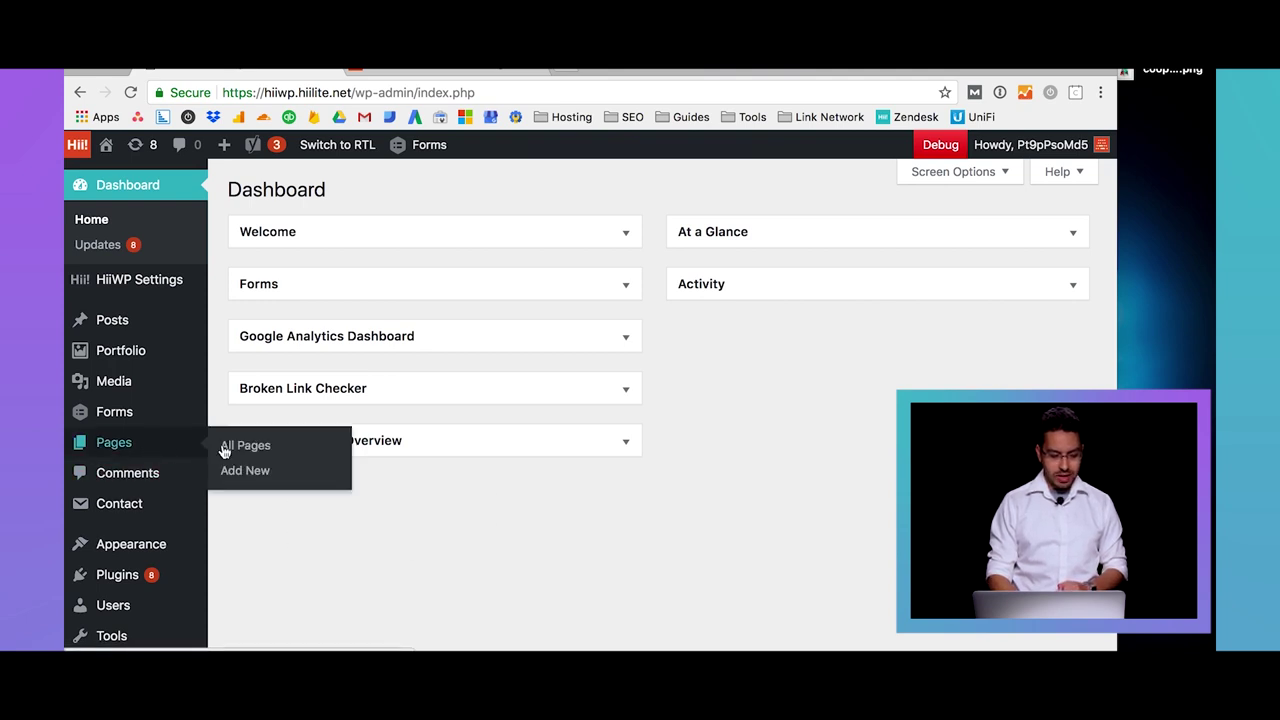
{"action": "left_click", "coordinate": [245, 471]}
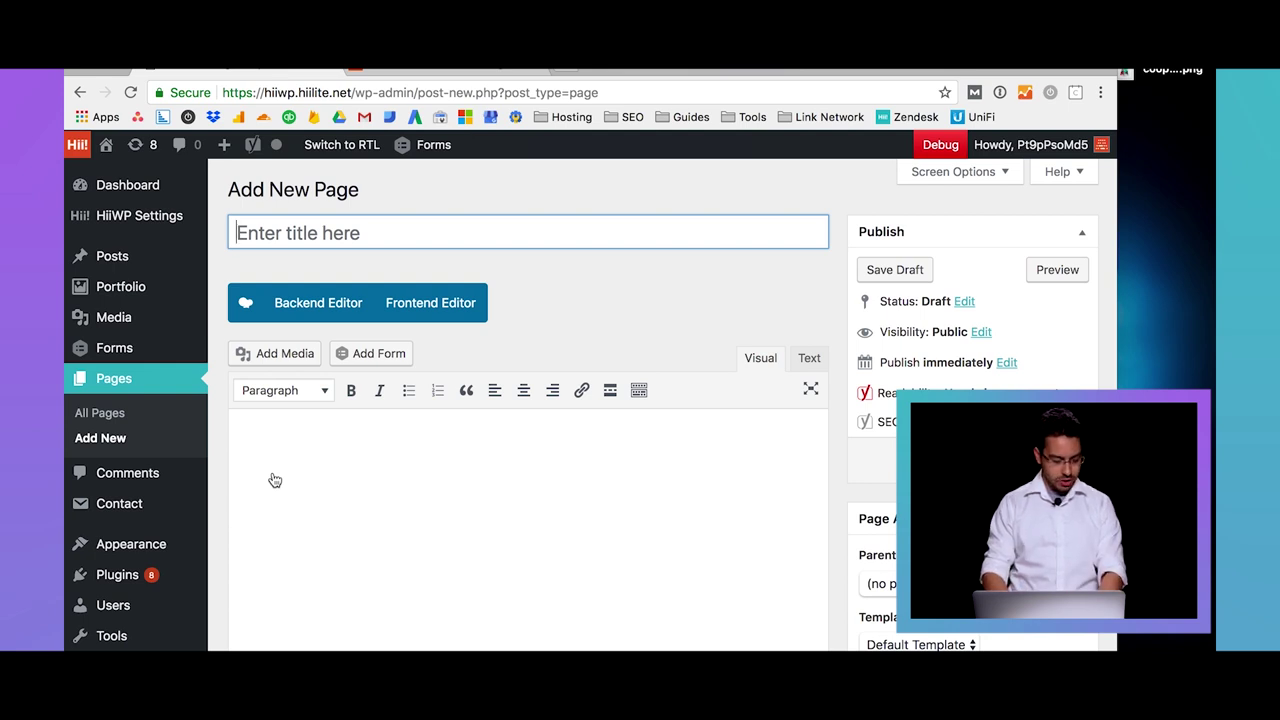
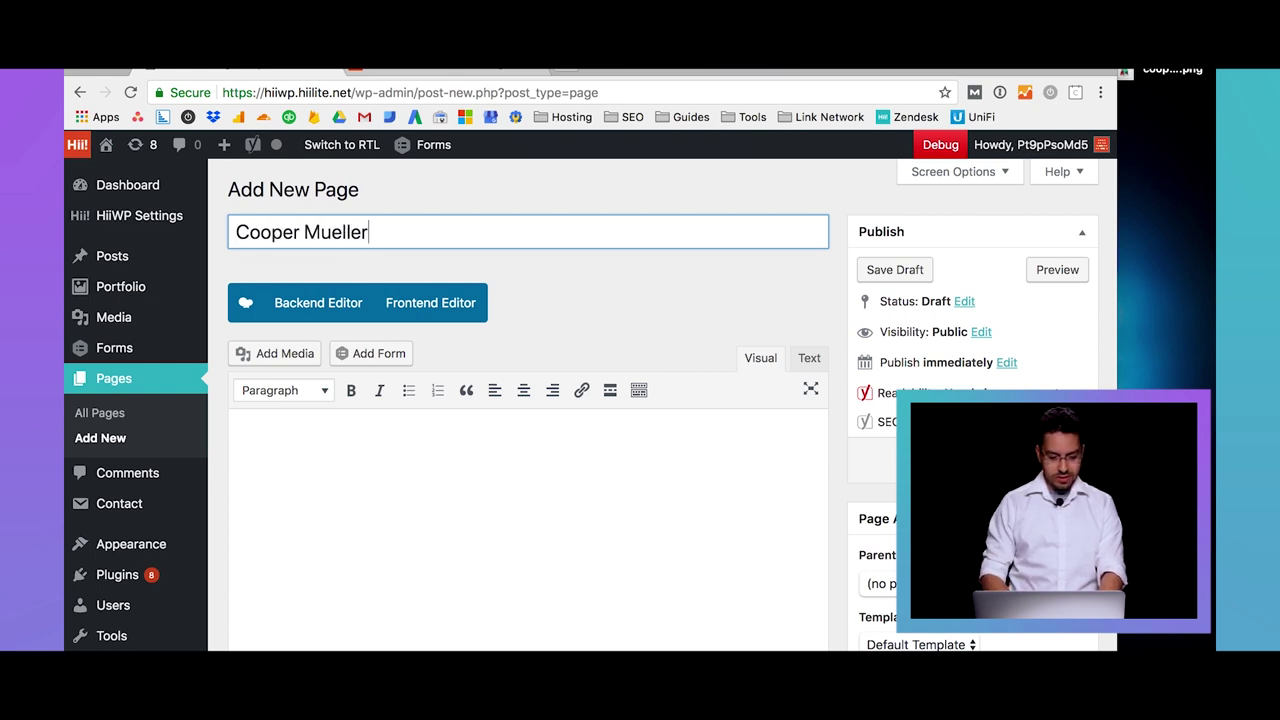
Enter the person's name as the page title so a matching permalink is generated
{"action": "left_click", "coordinate": [303, 528]}
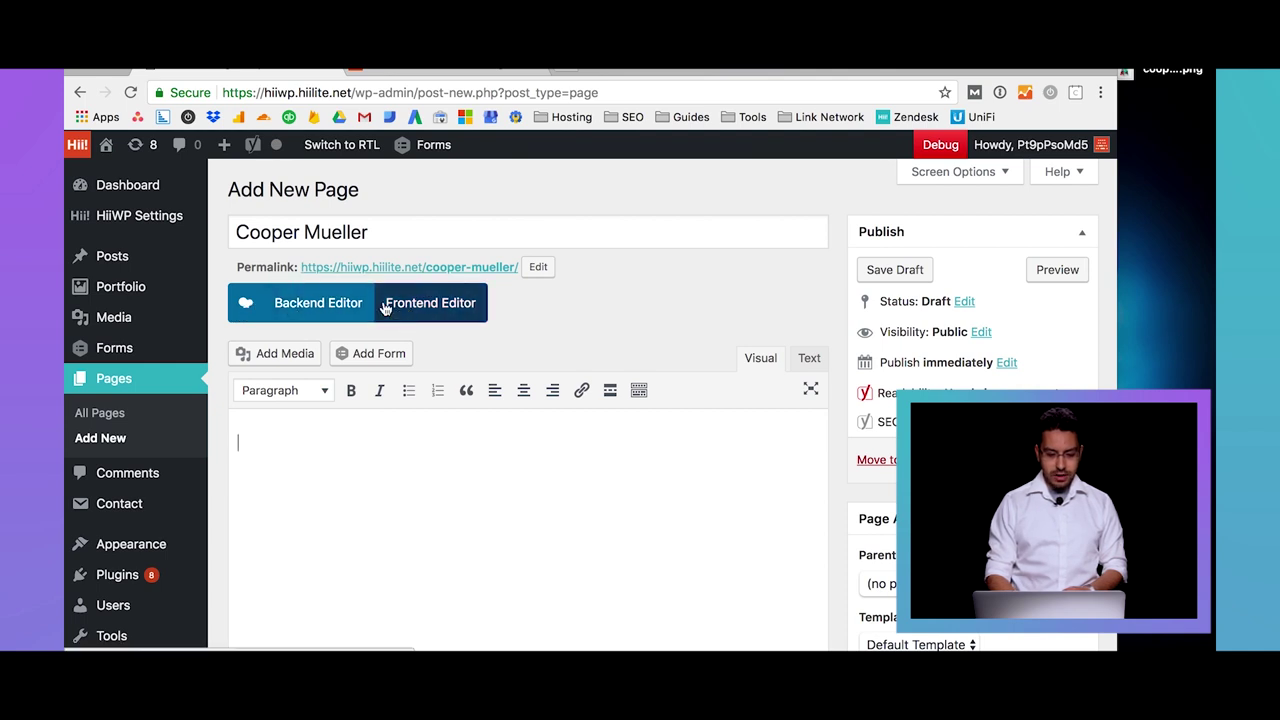
Switch the page to the WPBakery Backend Editor and bring up the Add Element list
{"action": "left_click", "coordinate": [306, 312]}
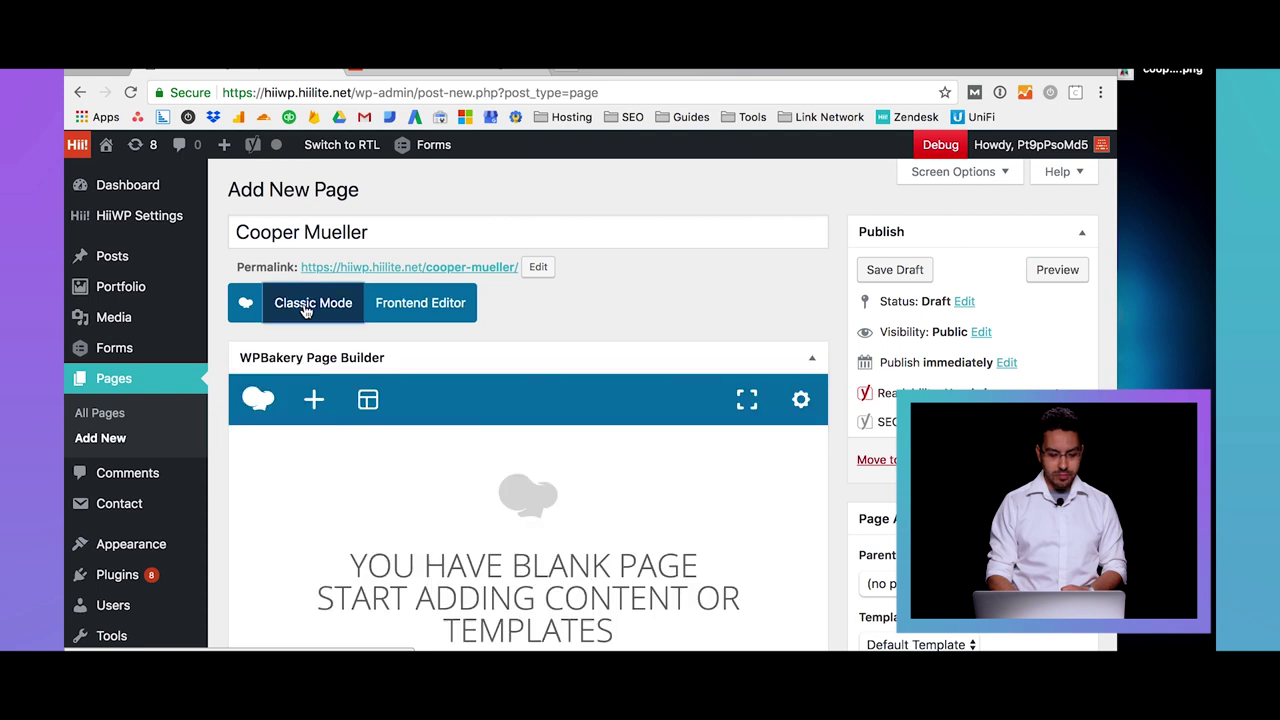
{"action": "scroll", "coordinate": [600, 400], "scroll_direction": "down", "scroll_amount": 2}
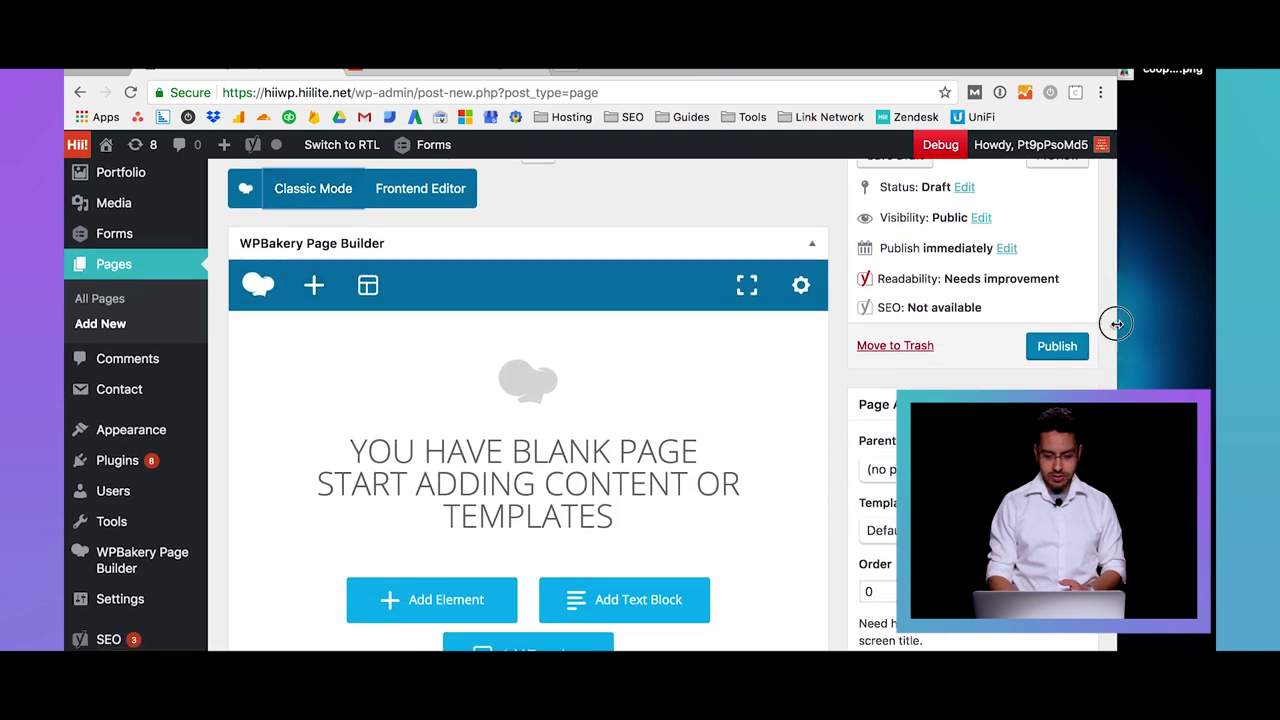
{"action": "left_click_drag", "start_coordinate": [1115, 322], "coordinate": [1210, 321]}
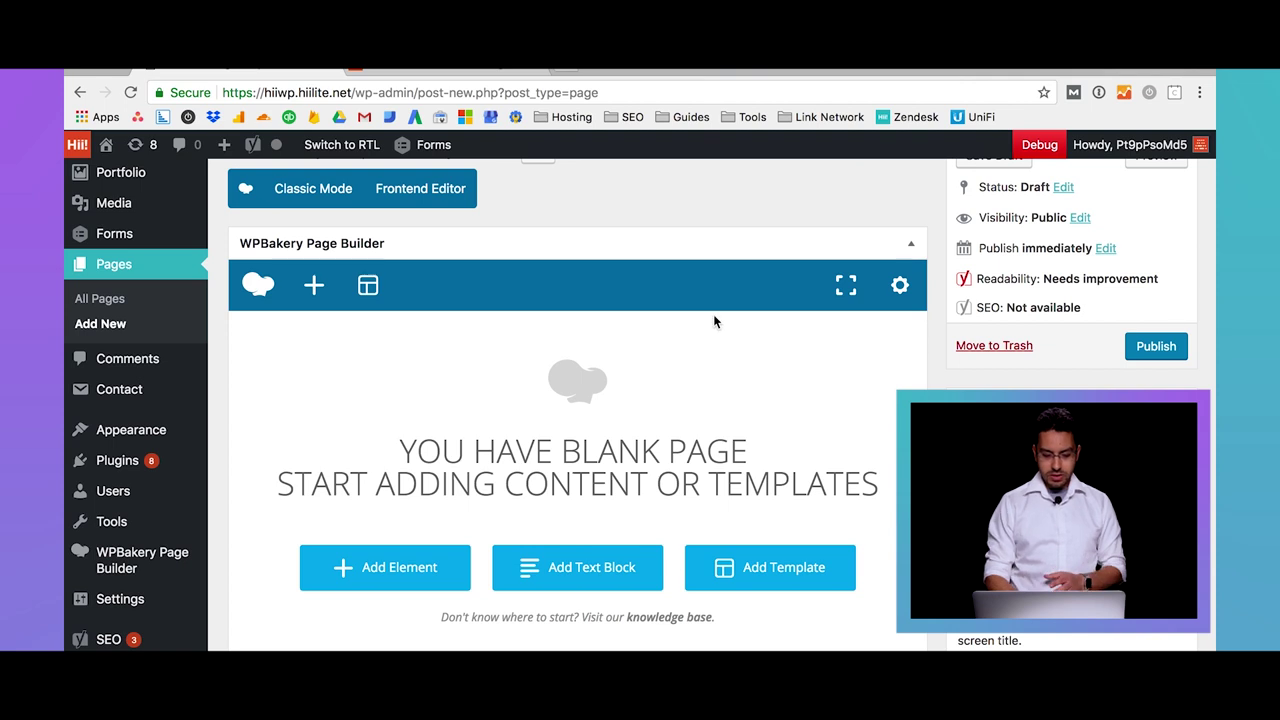
{"action": "scroll", "coordinate": [713, 314], "scroll_direction": "down", "scroll_amount": 2}
{"action": "scroll", "coordinate": [713, 314], "scroll_direction": "up", "scroll_amount": 2}
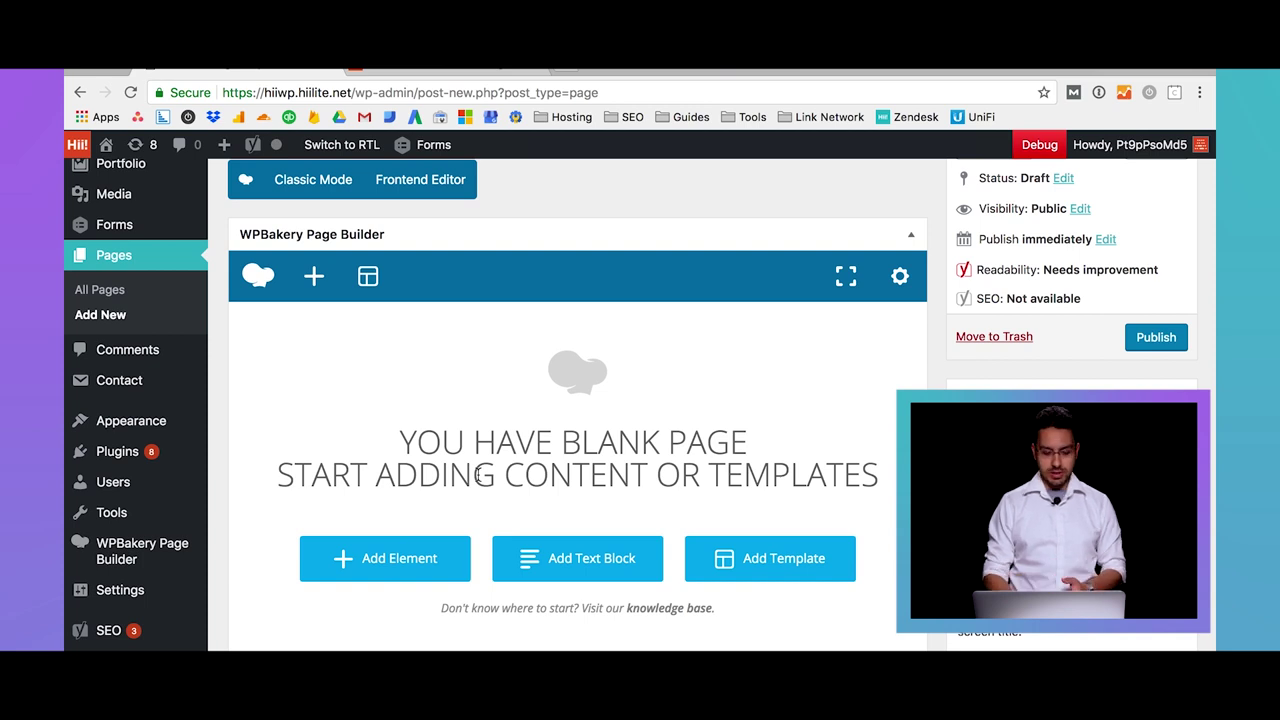
{"action": "left_click", "coordinate": [416, 563]}
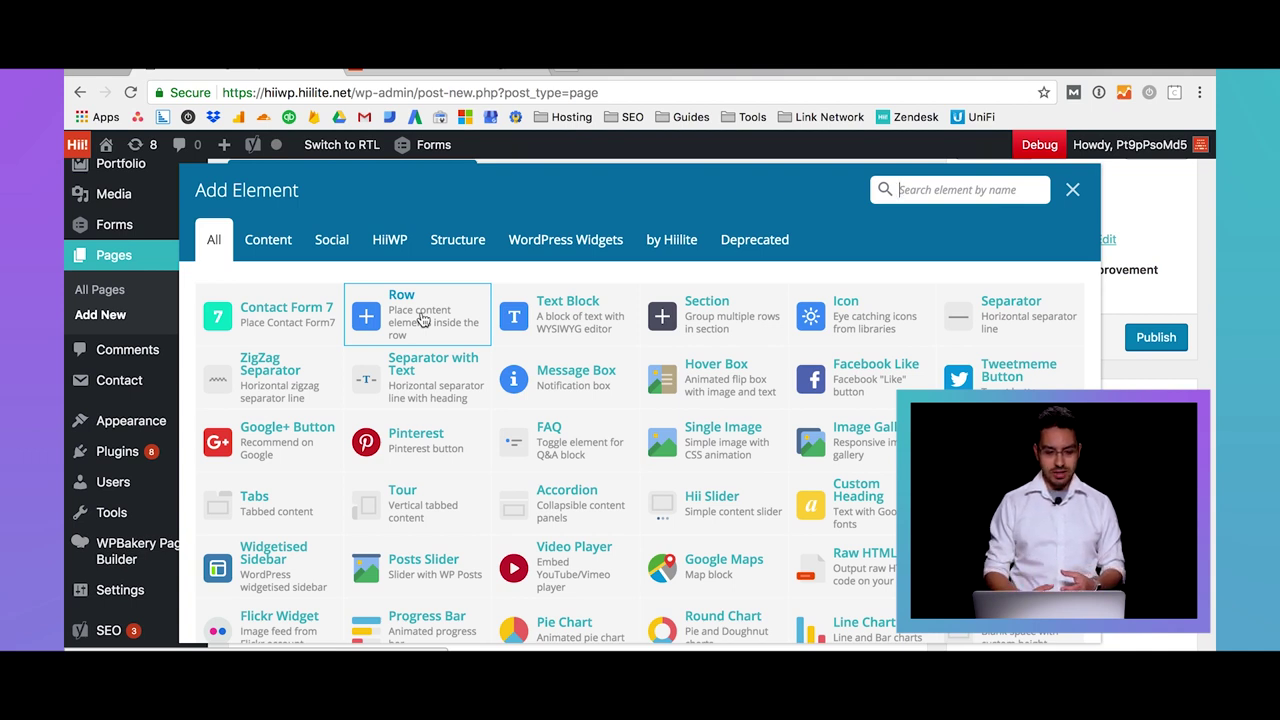
Add a Row and set its columns to a custom 2/3 + 1/3 layout
{"action": "left_click", "coordinate": [422, 318]}
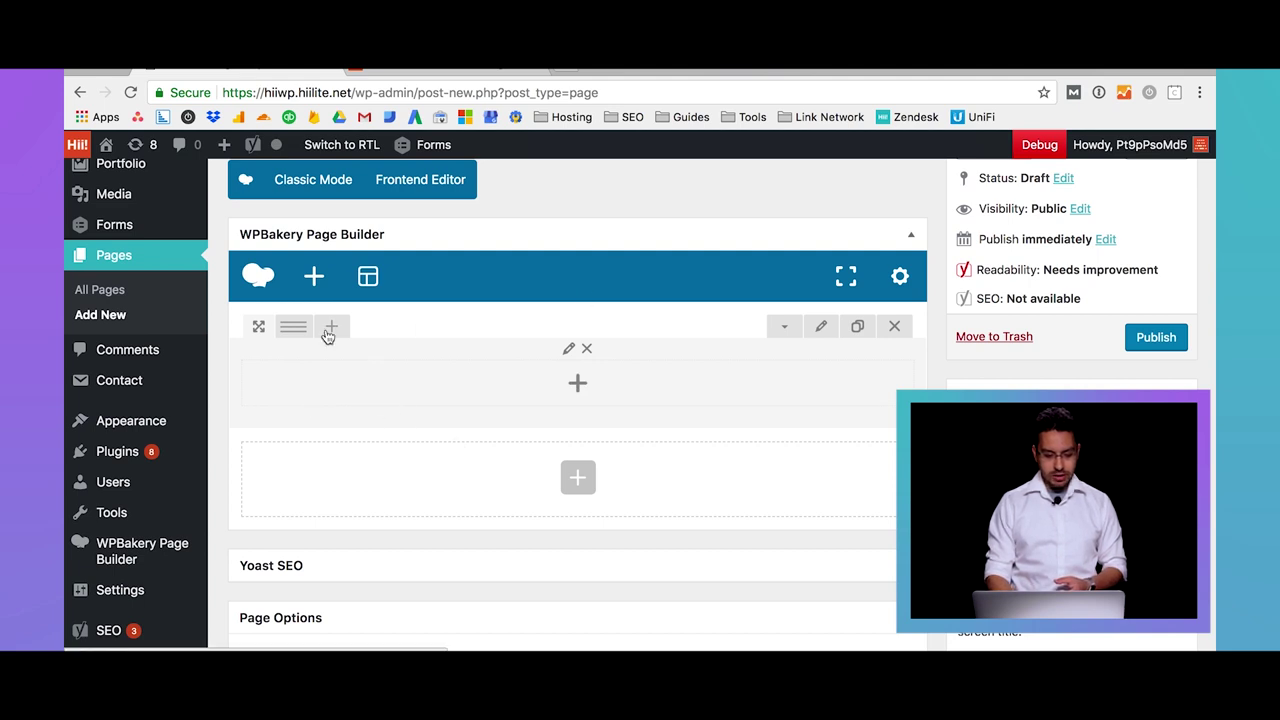
{"action": "mouse_move", "coordinate": [293, 330]}
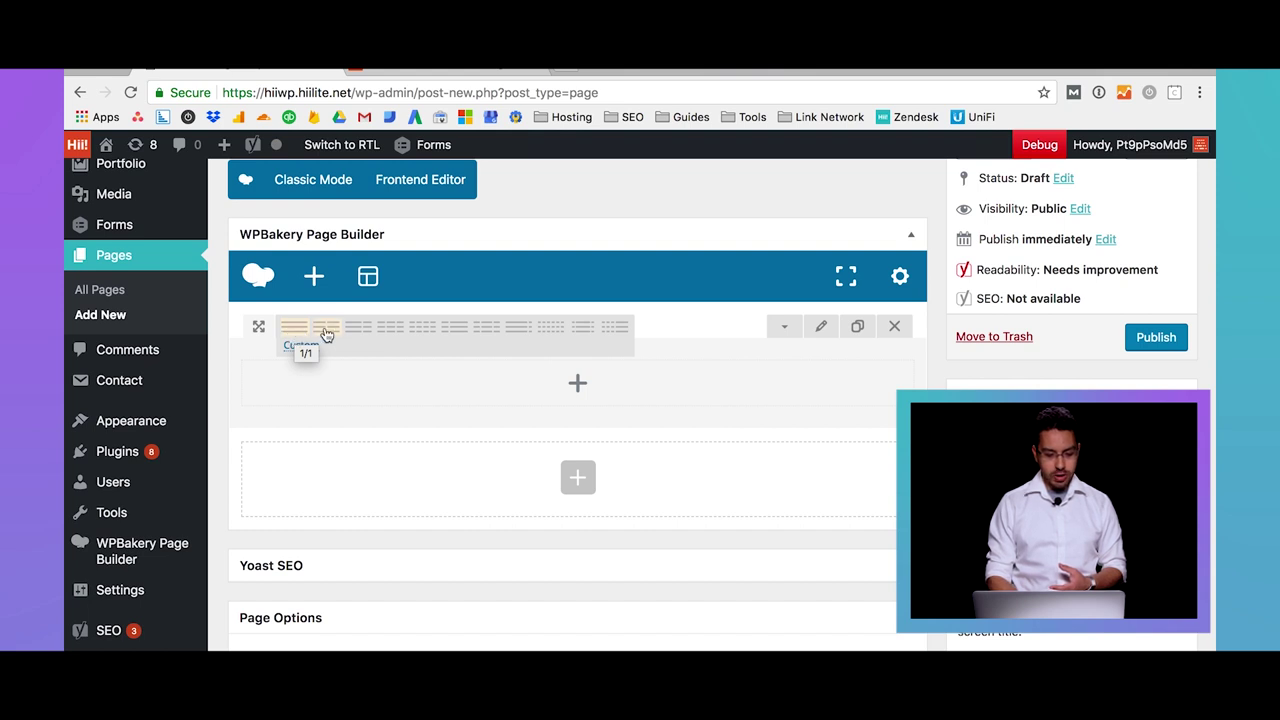
{"action": "left_click", "coordinate": [326, 330]}
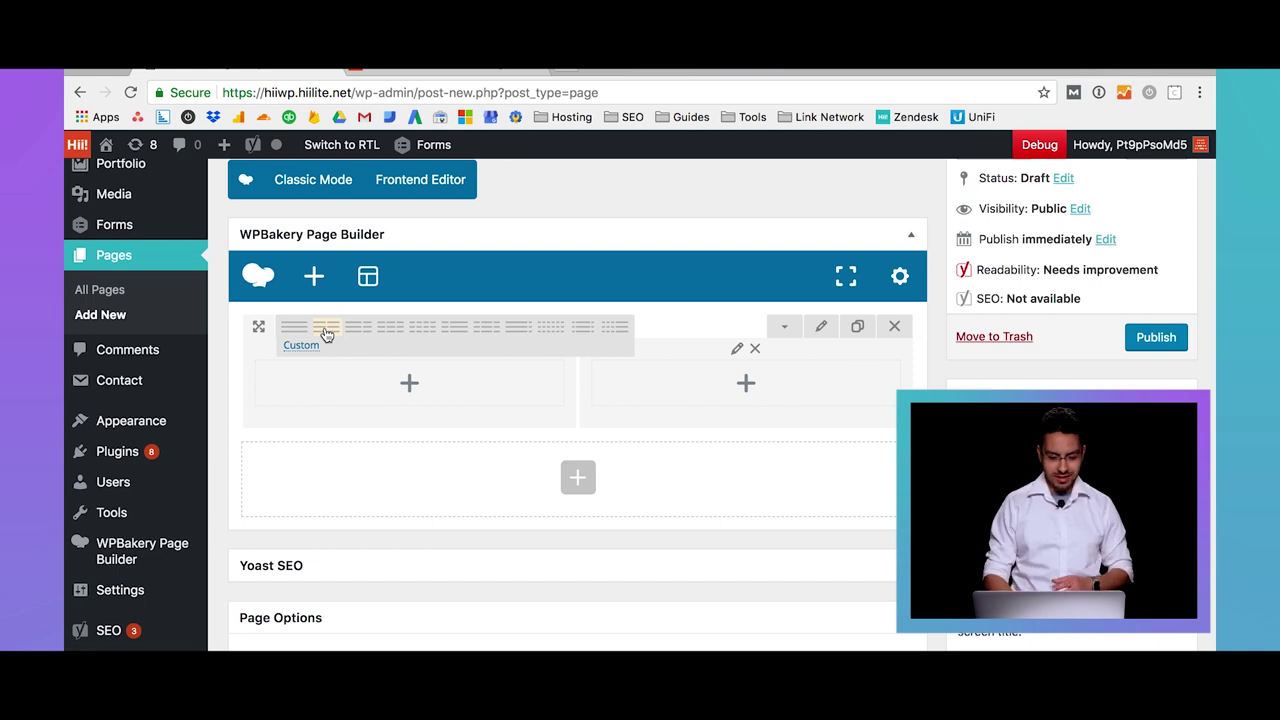
{"action": "left_click", "coordinate": [359, 330]}
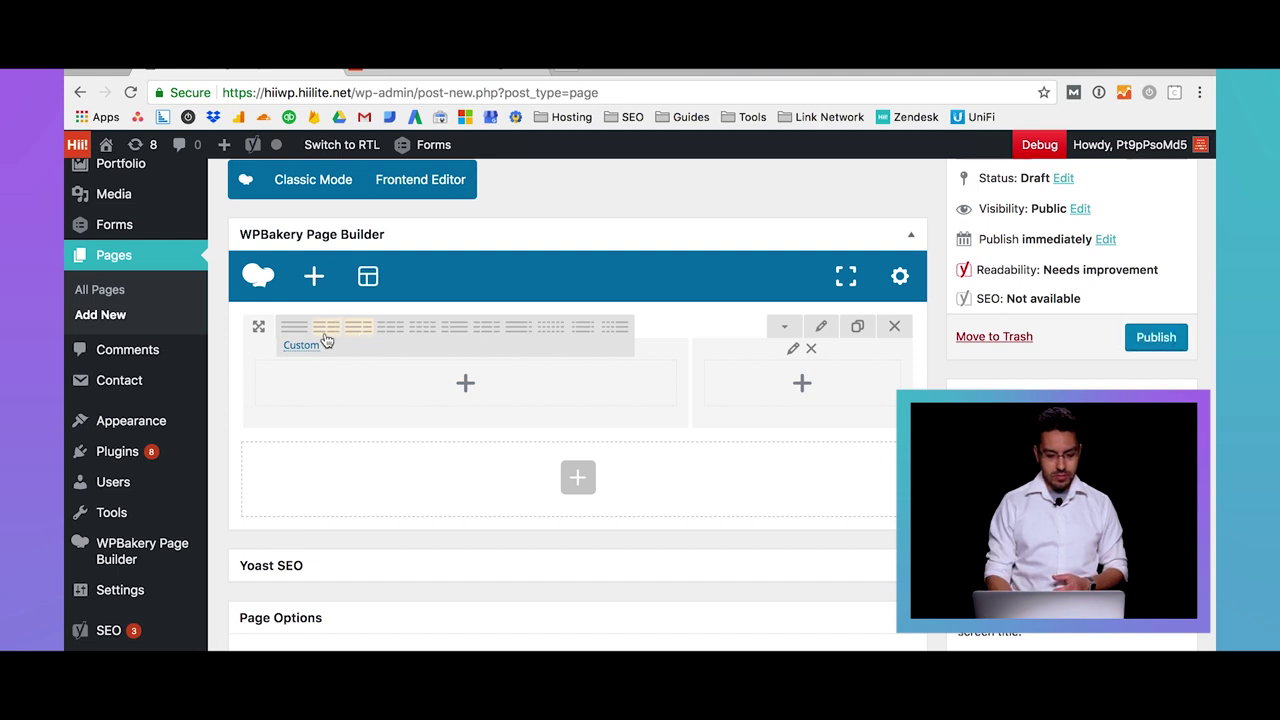
{"action": "left_click", "coordinate": [301, 346]}
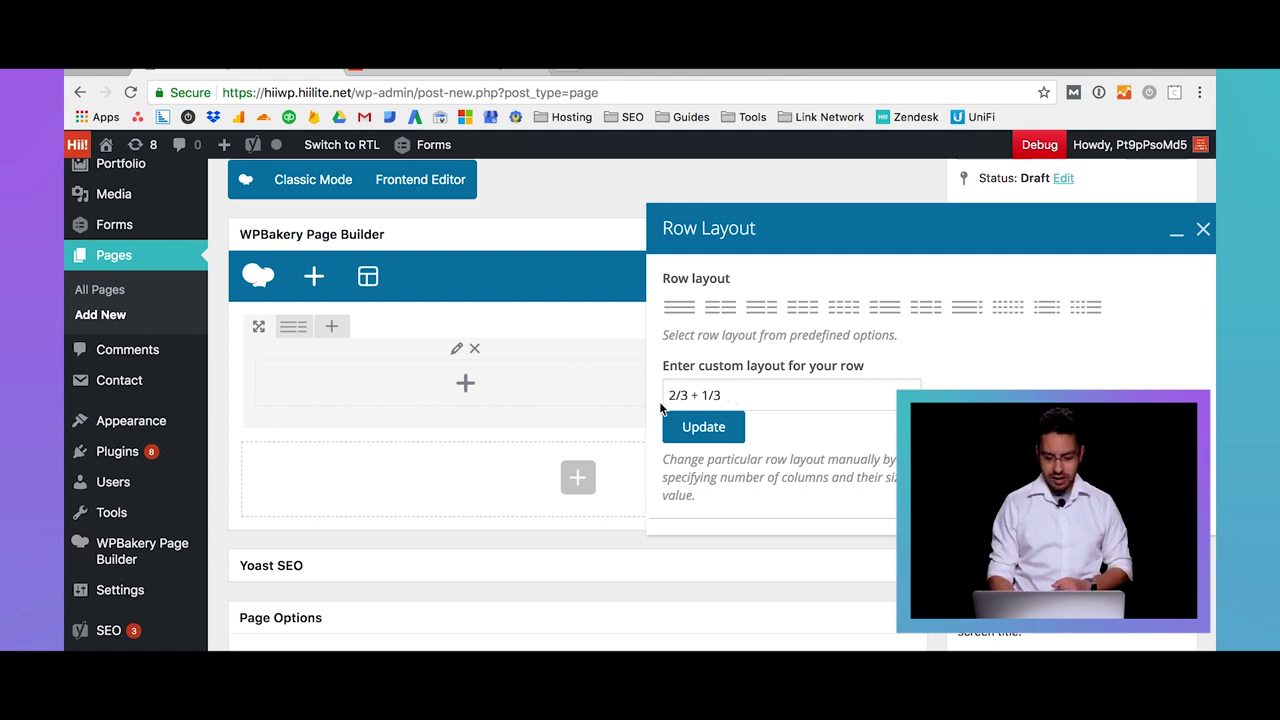
{"action": "left_click", "coordinate": [1203, 231]}
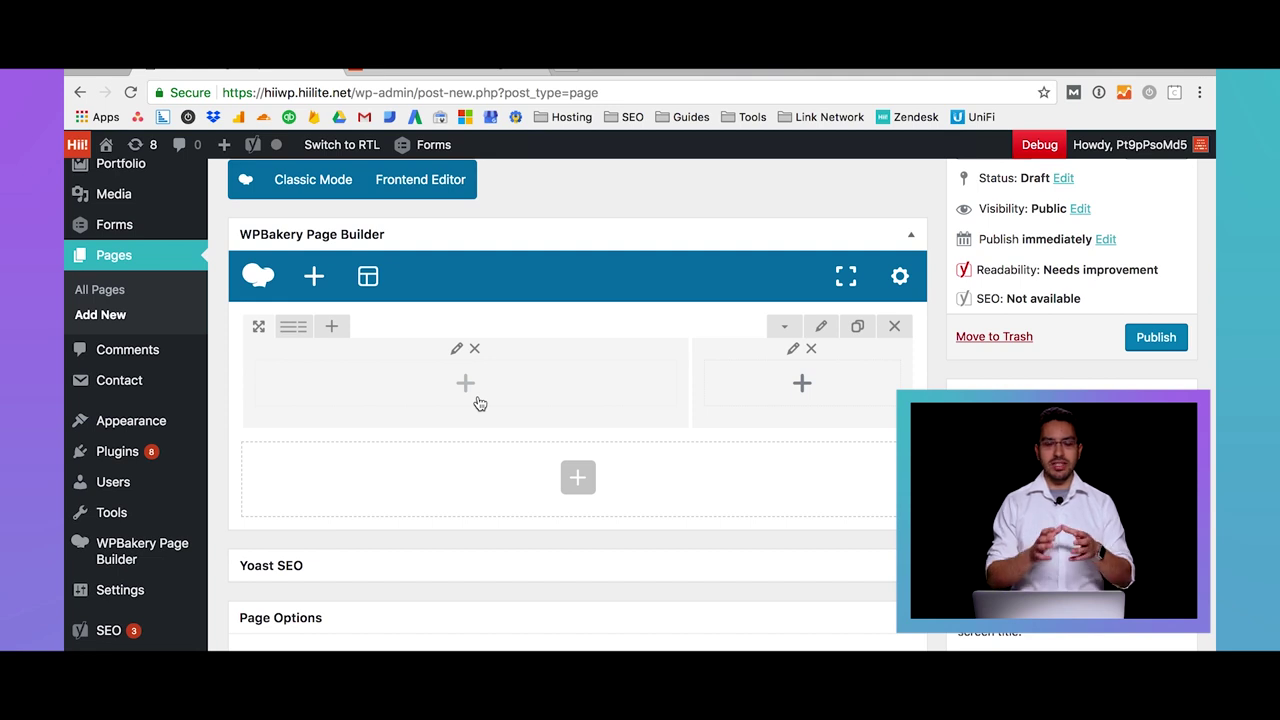
{"action": "left_click", "coordinate": [478, 399]}
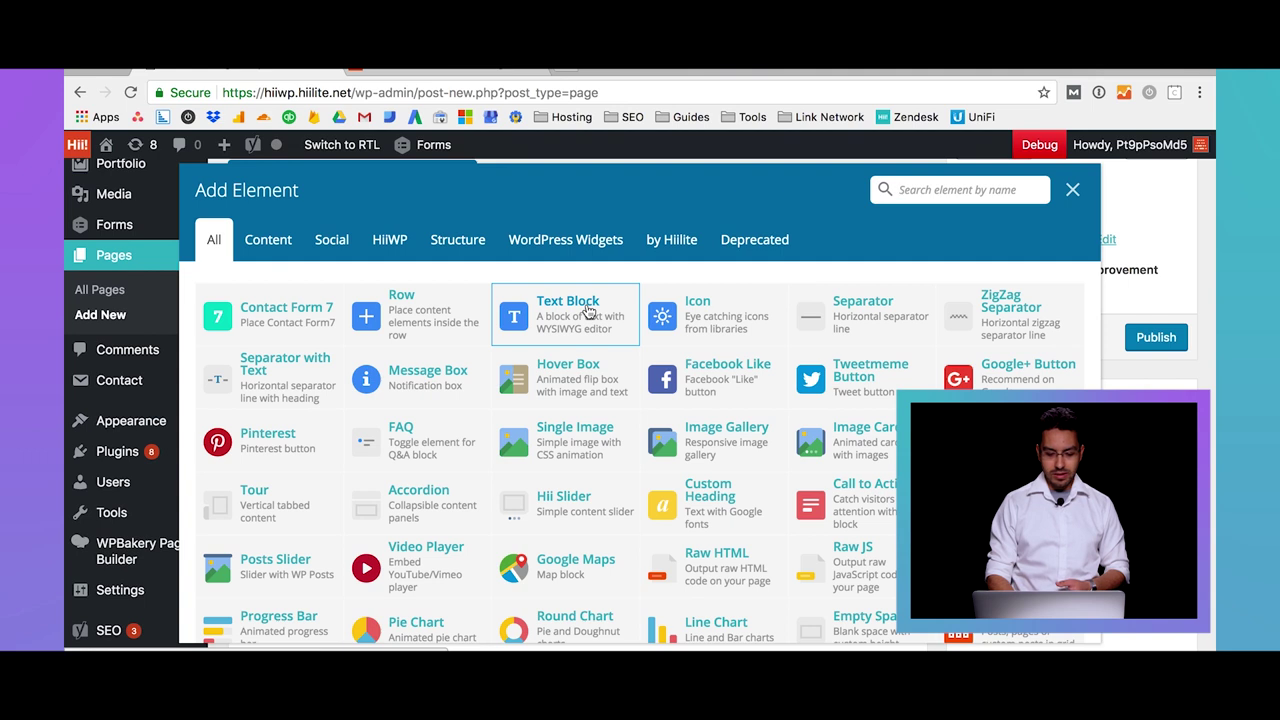
Add a Text Block to the left column, duplicating the placeholder and splitting off 'I am text block.'
{"action": "left_click", "coordinate": [588, 311]}
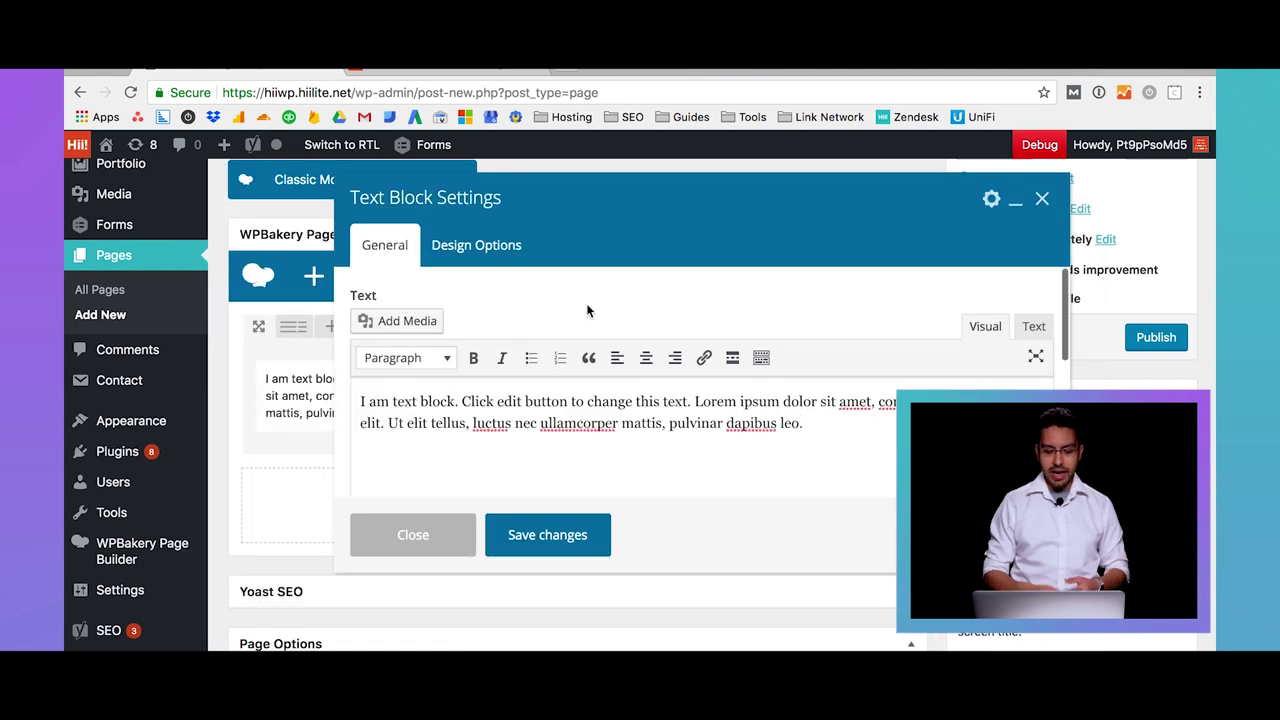
{"action": "scroll", "coordinate": [586, 303], "scroll_direction": "up", "scroll_amount": 2}
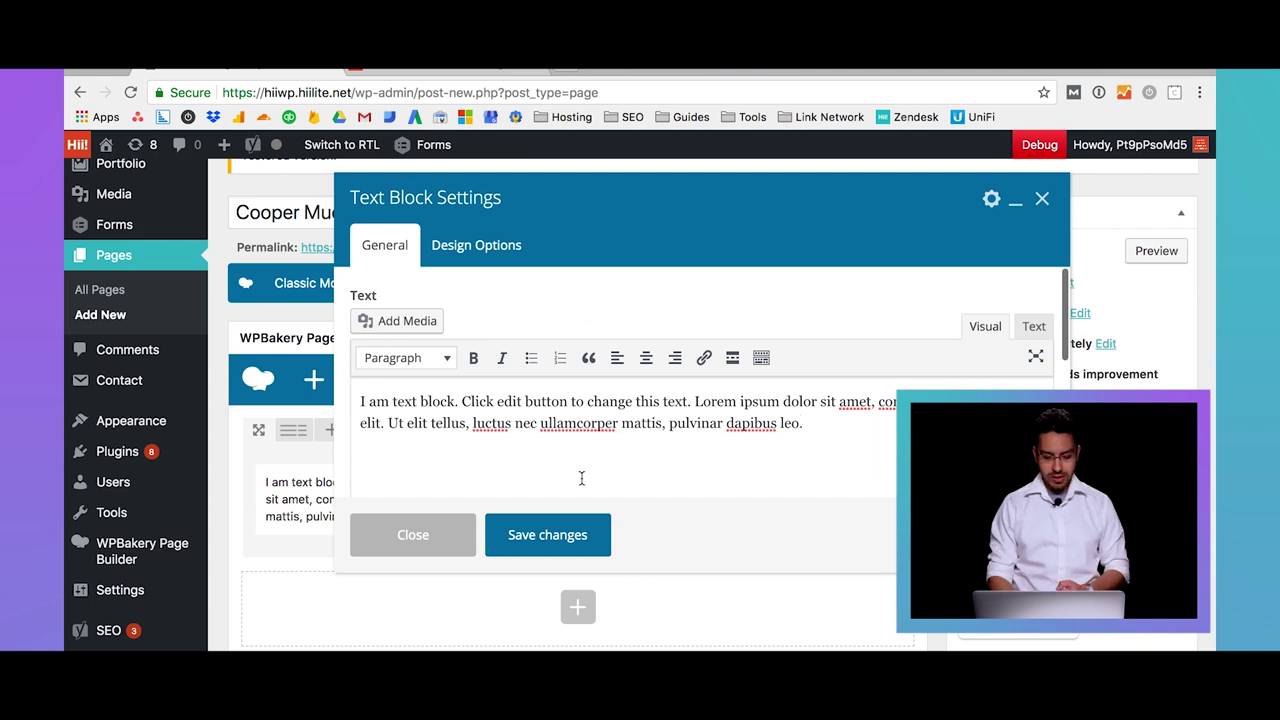
{"action": "key", "text": "ctrl+a"}
{"action": "key", "text": "ctrl+c"}
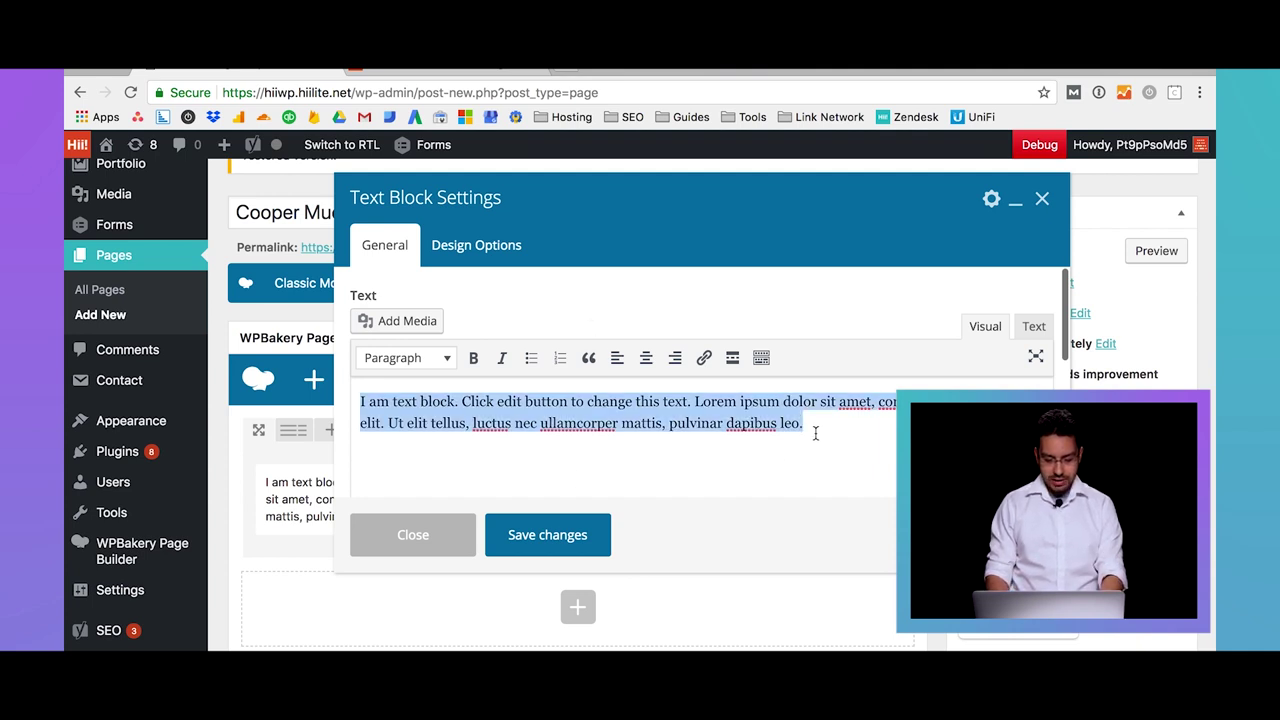
{"action": "left_click", "coordinate": [815, 433]}
{"action": "key", "text": "Return"}
{"action": "key", "text": "ctrl+v"}
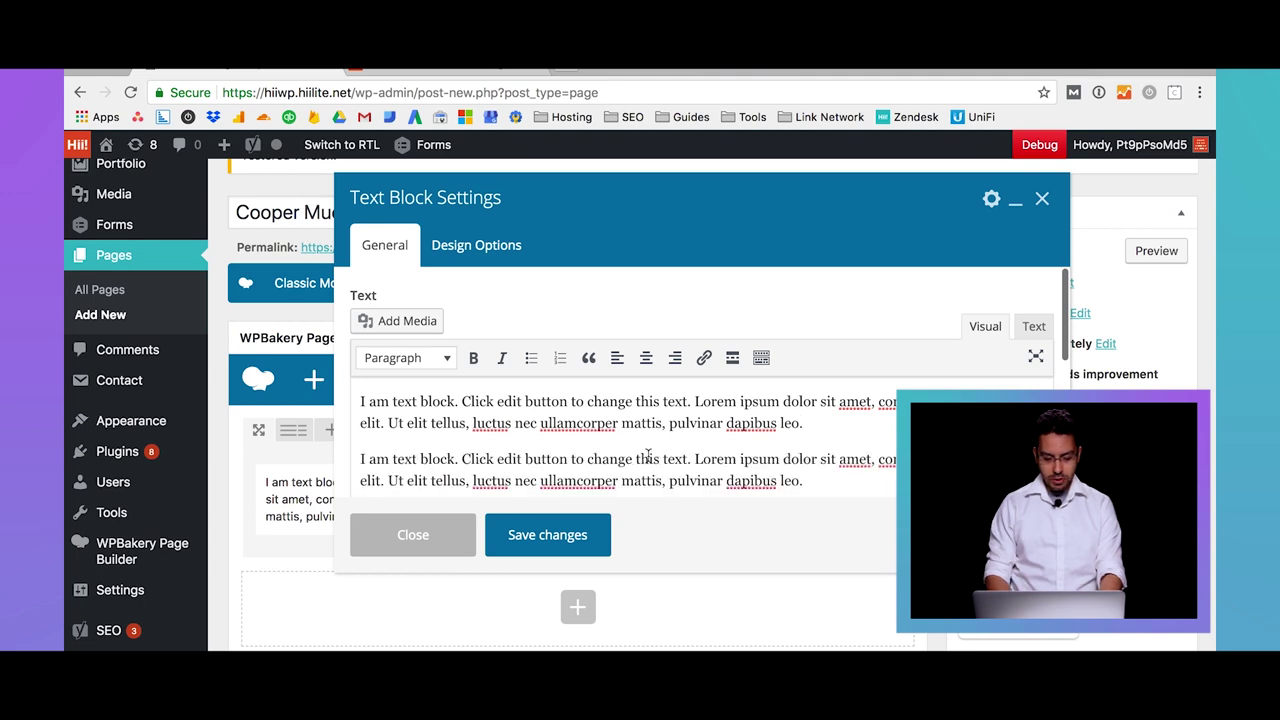
{"action": "left_click", "coordinate": [462, 401]}
{"action": "key", "text": "Return"}
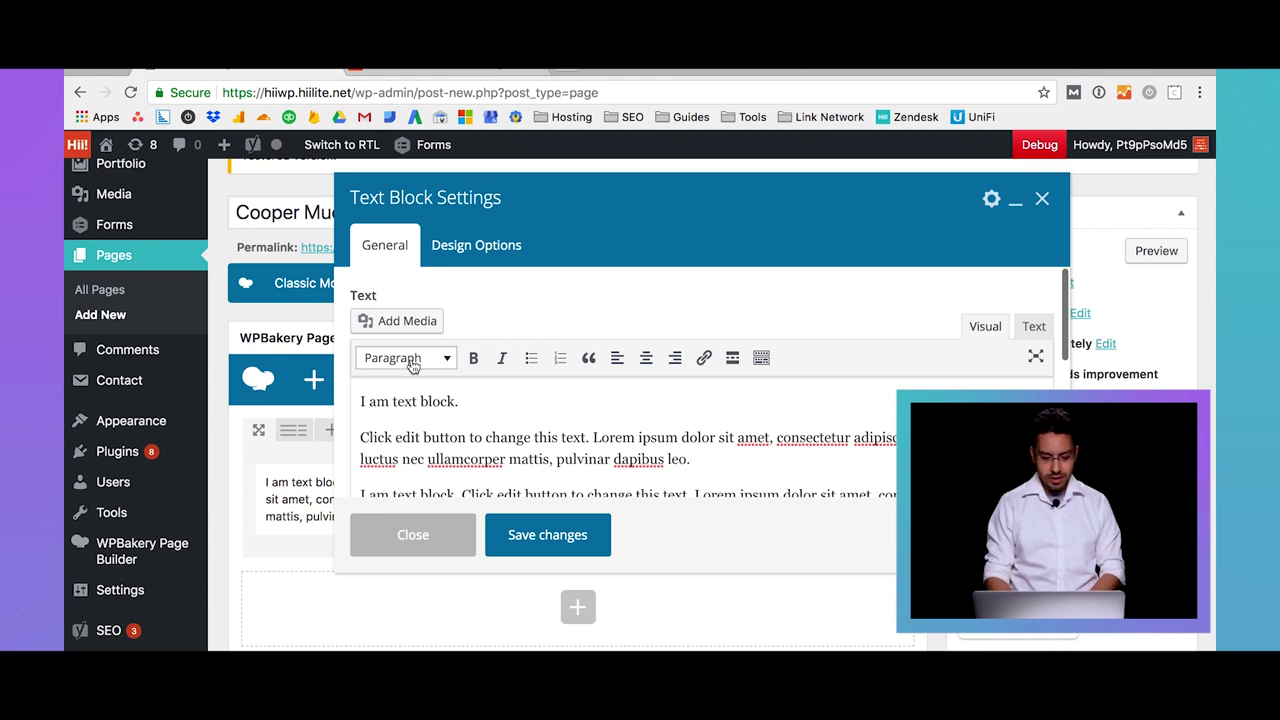
Format 'I am text block.' as Heading 2 and save the text block
{"action": "left_click", "coordinate": [409, 360]}
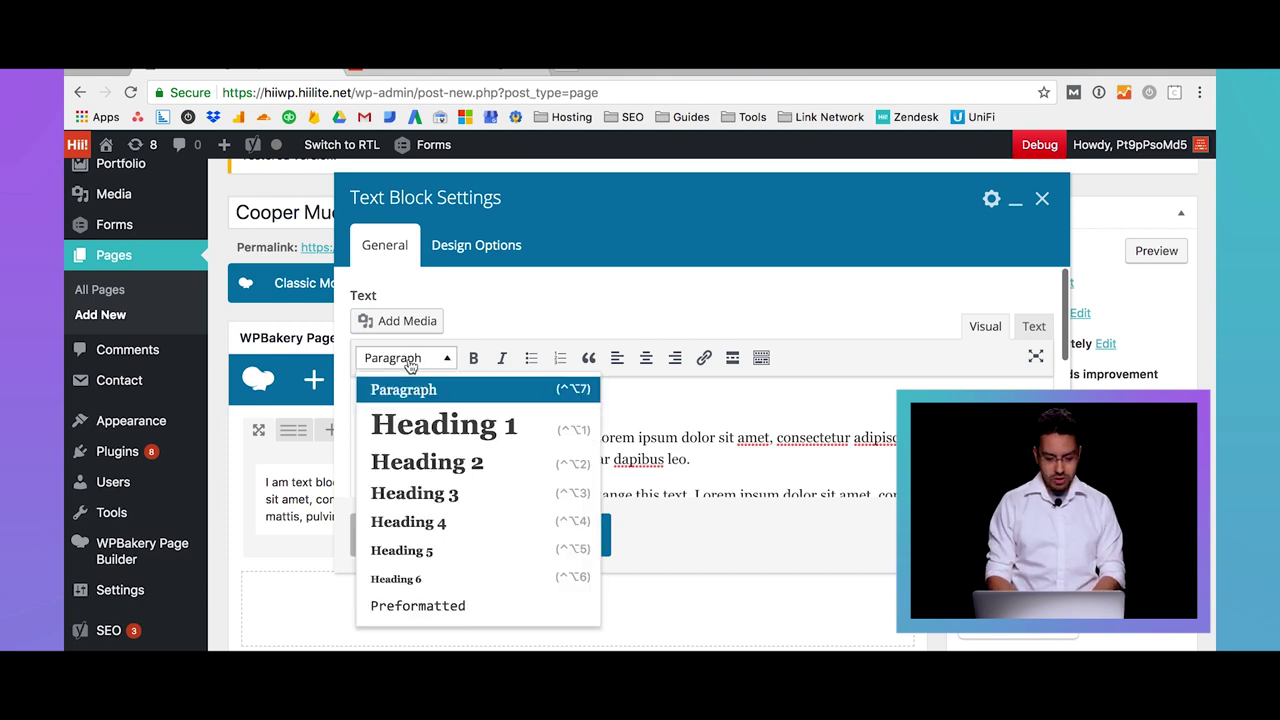
{"action": "left_click", "coordinate": [445, 461]}
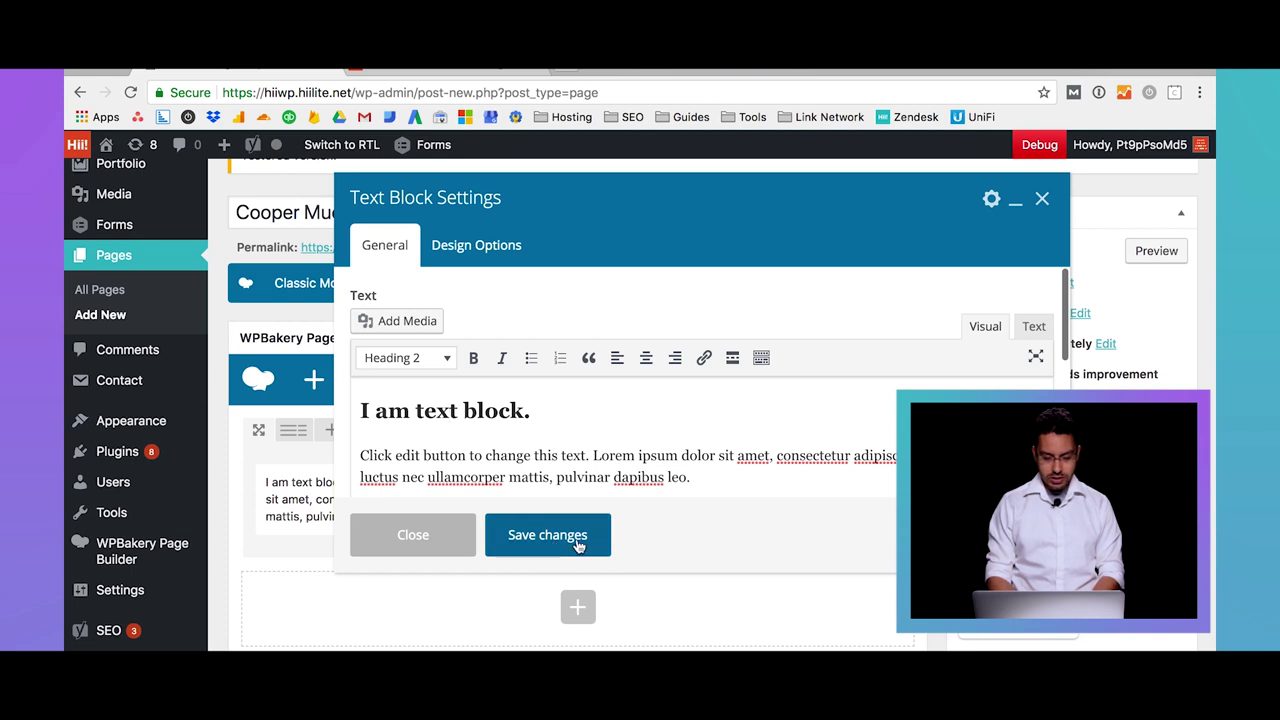
{"action": "left_click", "coordinate": [577, 540]}
{"action": "scroll", "coordinate": [577, 540], "scroll_direction": "down", "scroll_amount": 3}
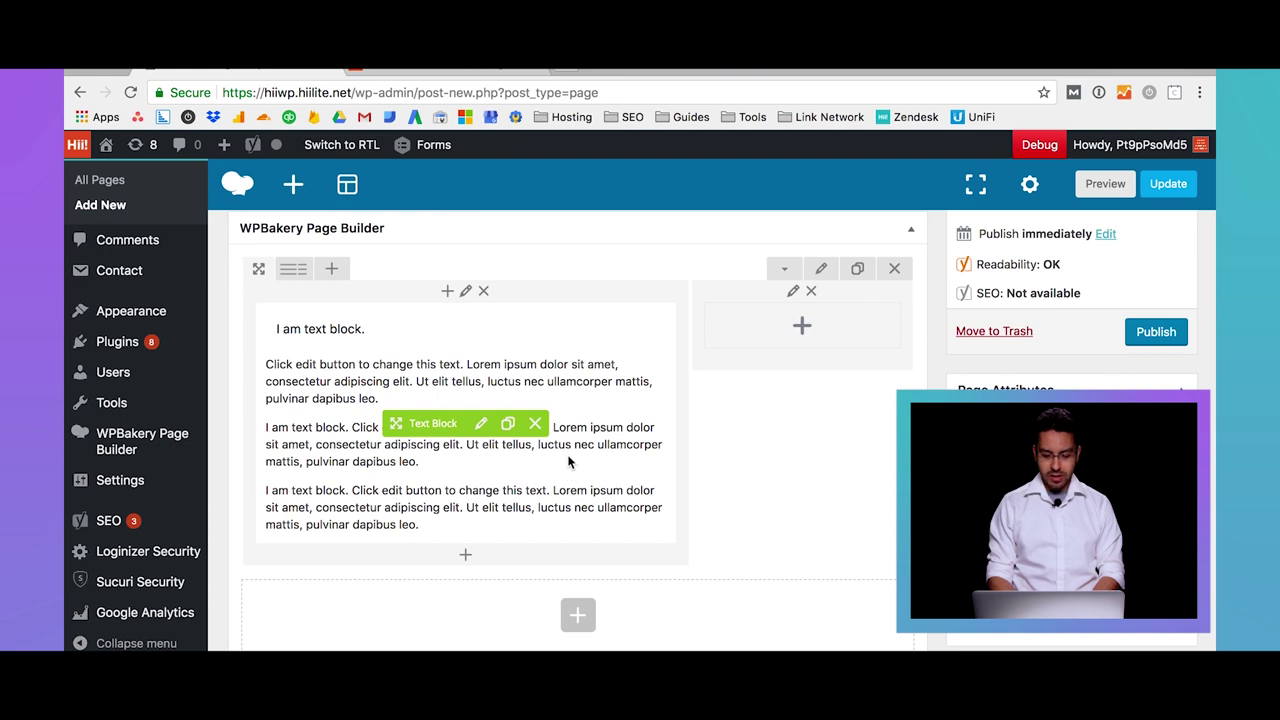
Search the right column's Add Element list for 'image'
{"action": "left_click", "coordinate": [804, 330]}
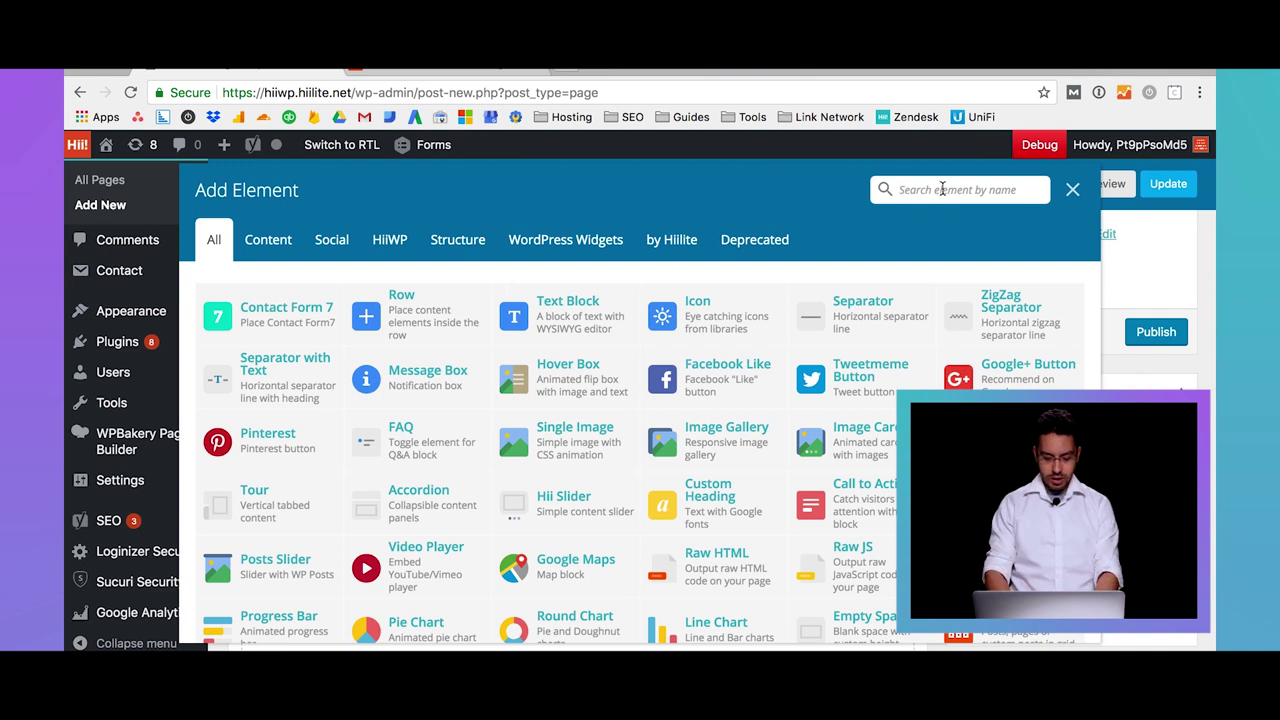
{"action": "type", "text": "image"}
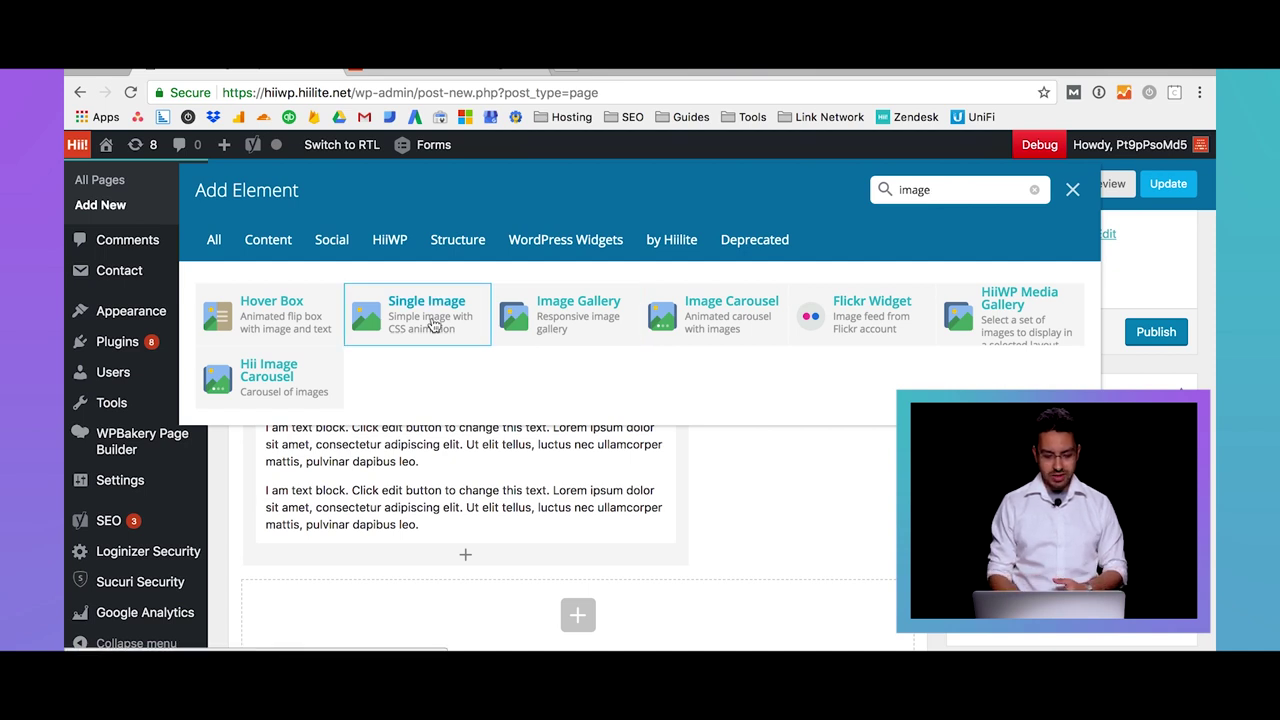
Insert a Single Image element with Media library kept as its image source
{"action": "left_click", "coordinate": [432, 325]}
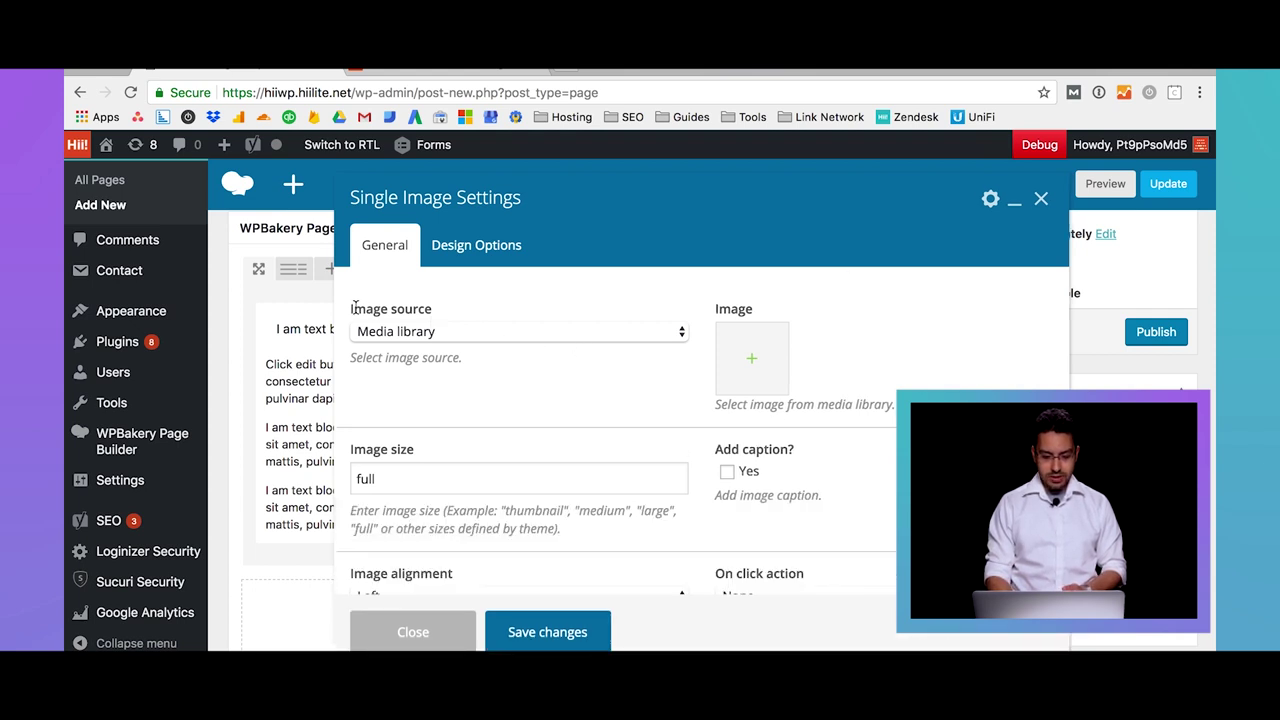
{"action": "left_click", "coordinate": [408, 333]}
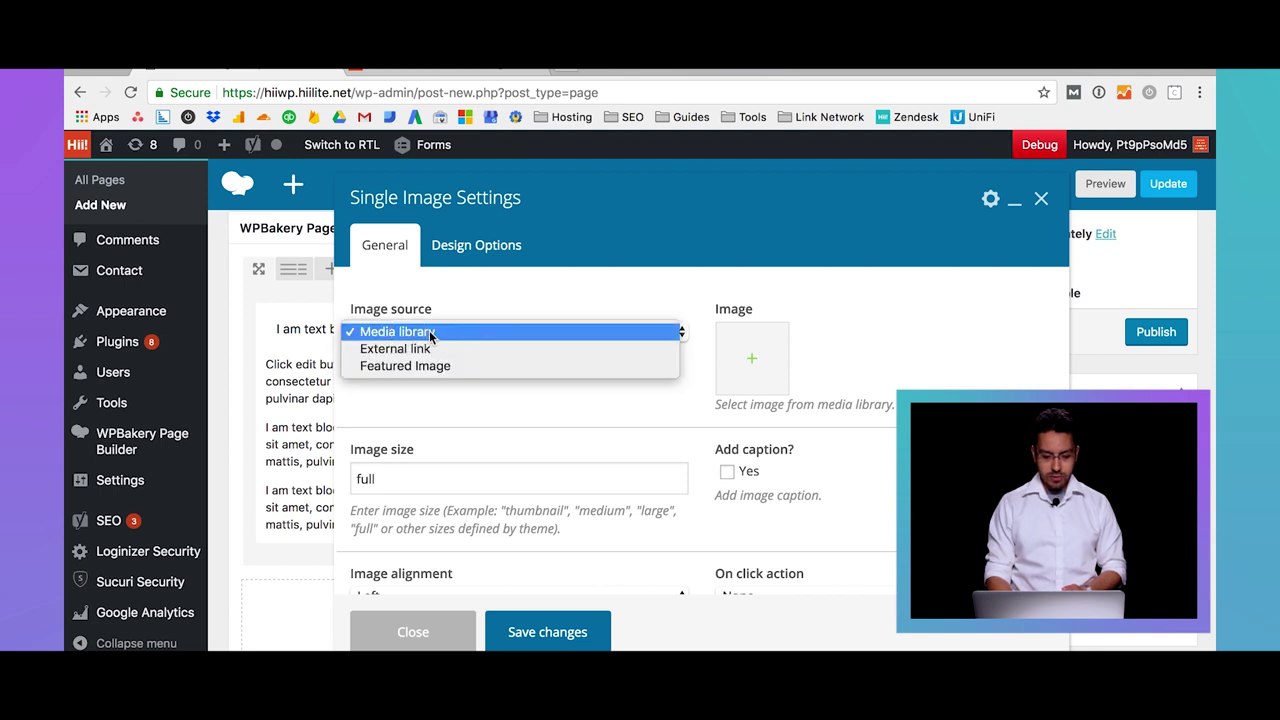
{"action": "left_click", "coordinate": [430, 333]}
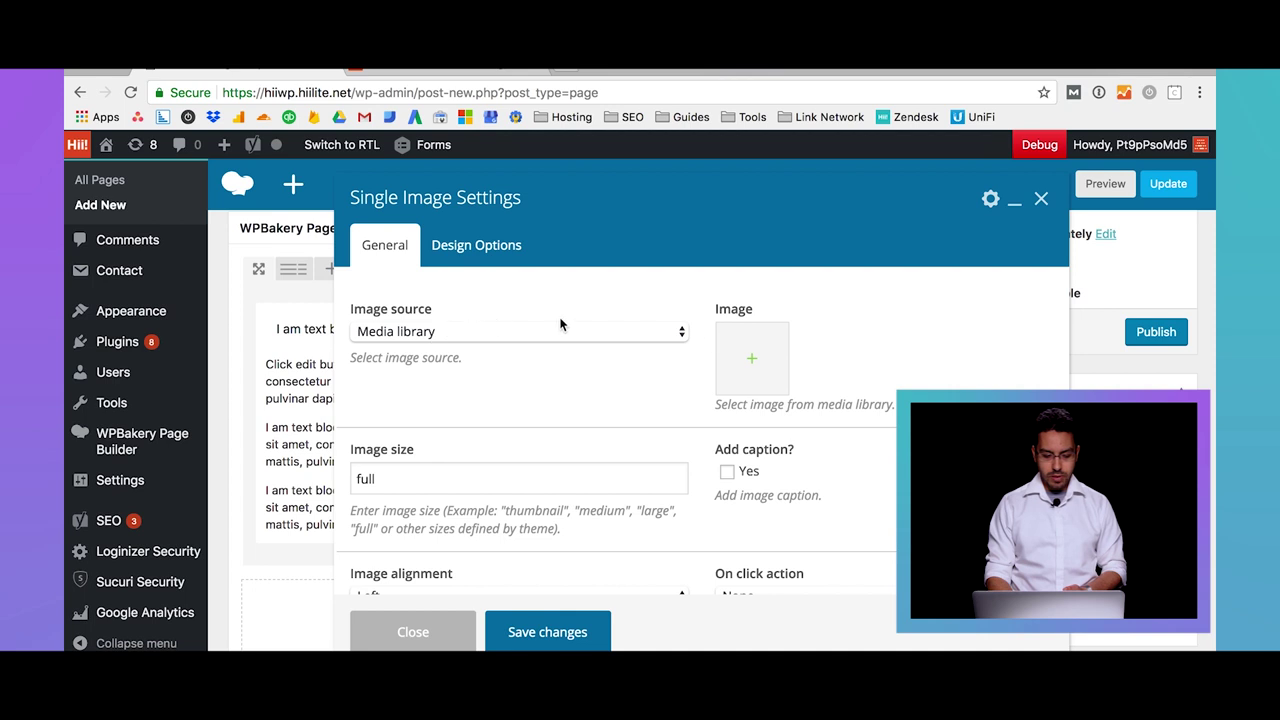
{"action": "left_click", "coordinate": [755, 368]}
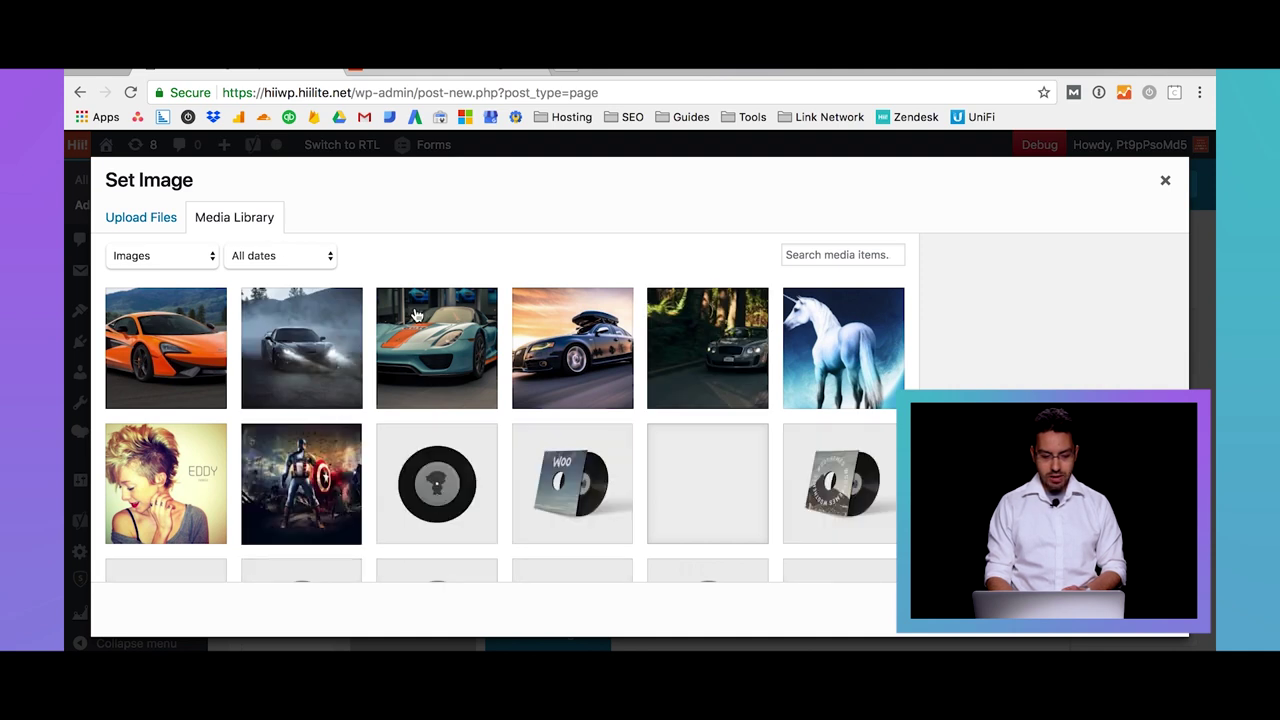
Upload the dog PNG from the Desktop and select it in the Media Library
{"action": "left_click", "coordinate": [156, 227]}
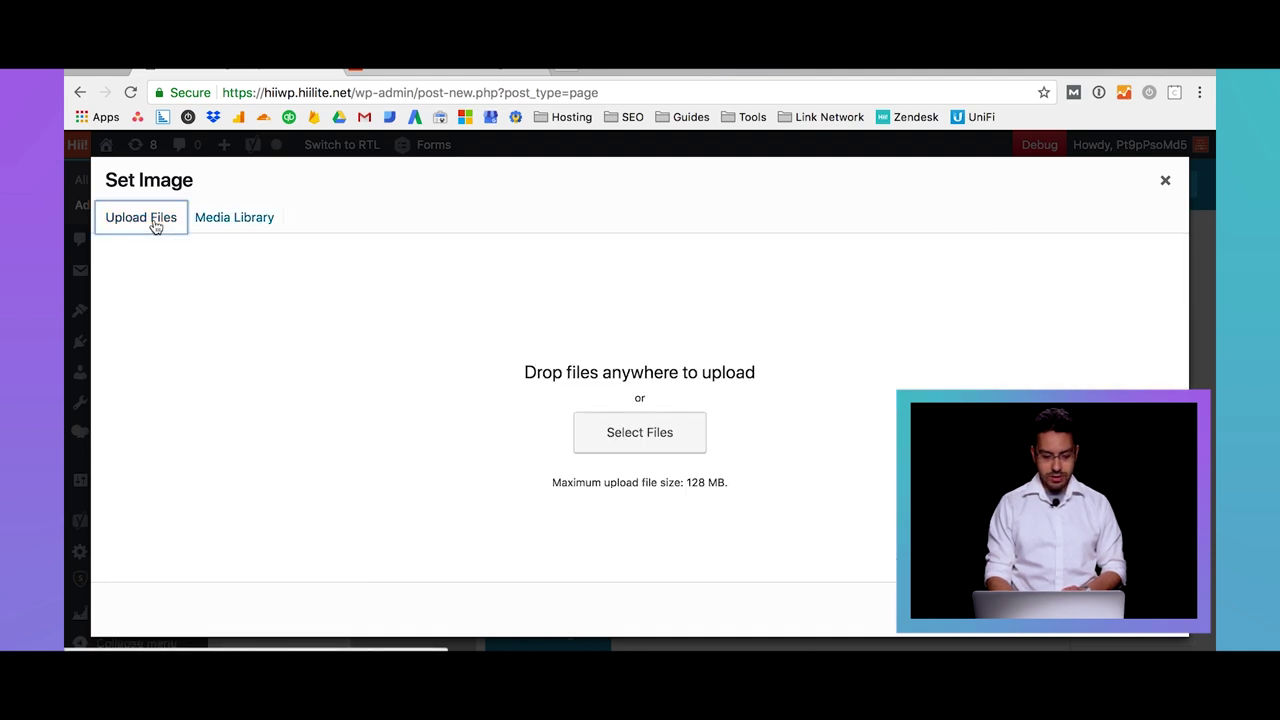
{"action": "left_click", "coordinate": [620, 432]}
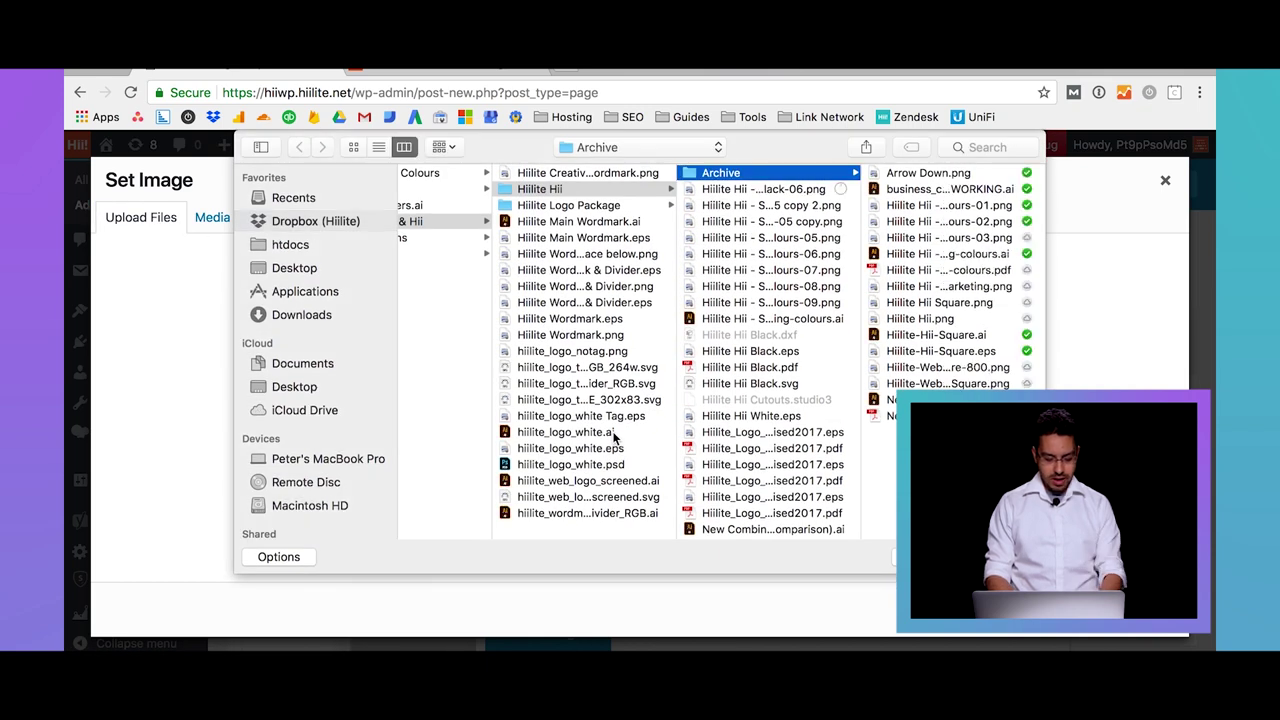
{"action": "key", "text": "super+shift+d"}
{"action": "left_click", "coordinate": [530, 175]}
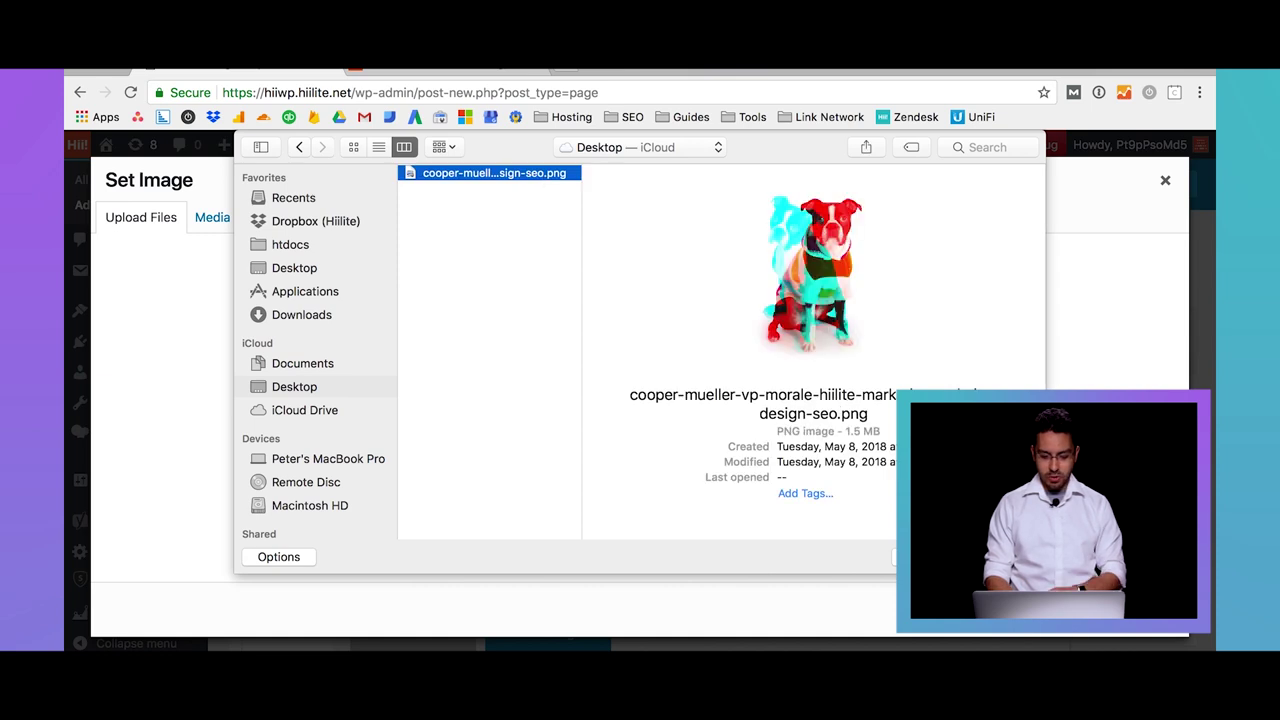
{"action": "key", "text": "Return"}
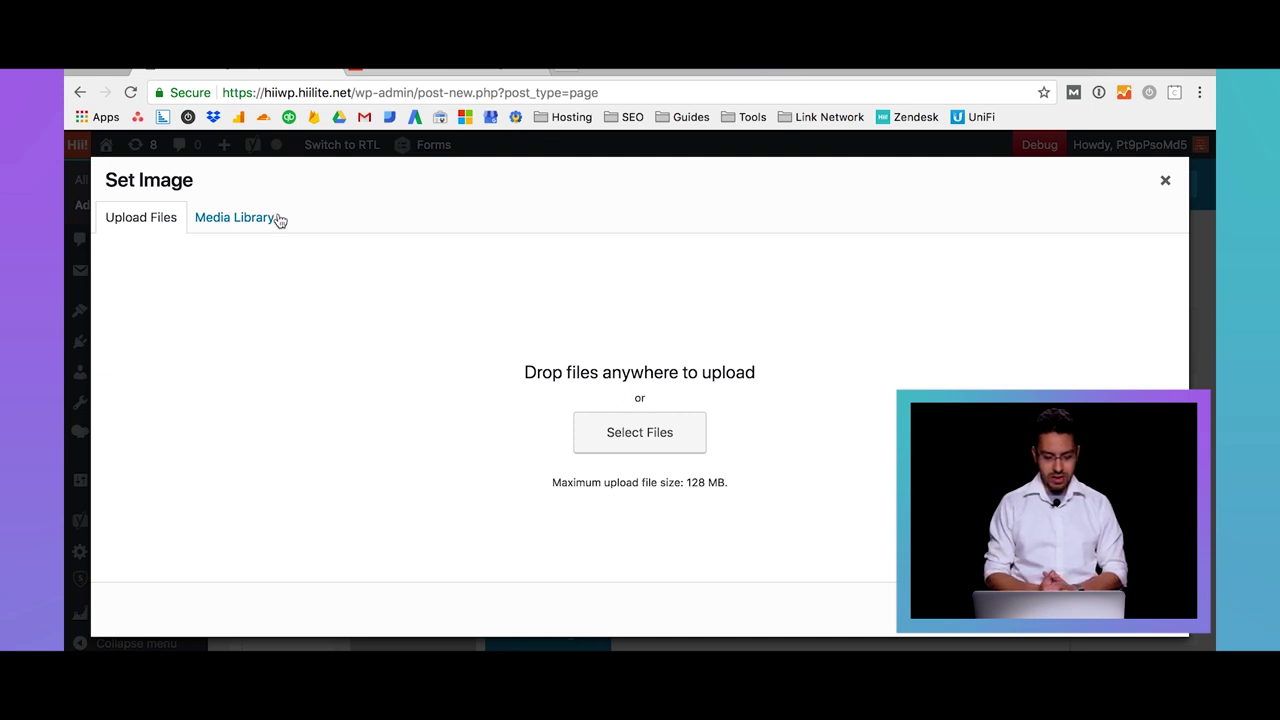
{"action": "left_click", "coordinate": [256, 226]}
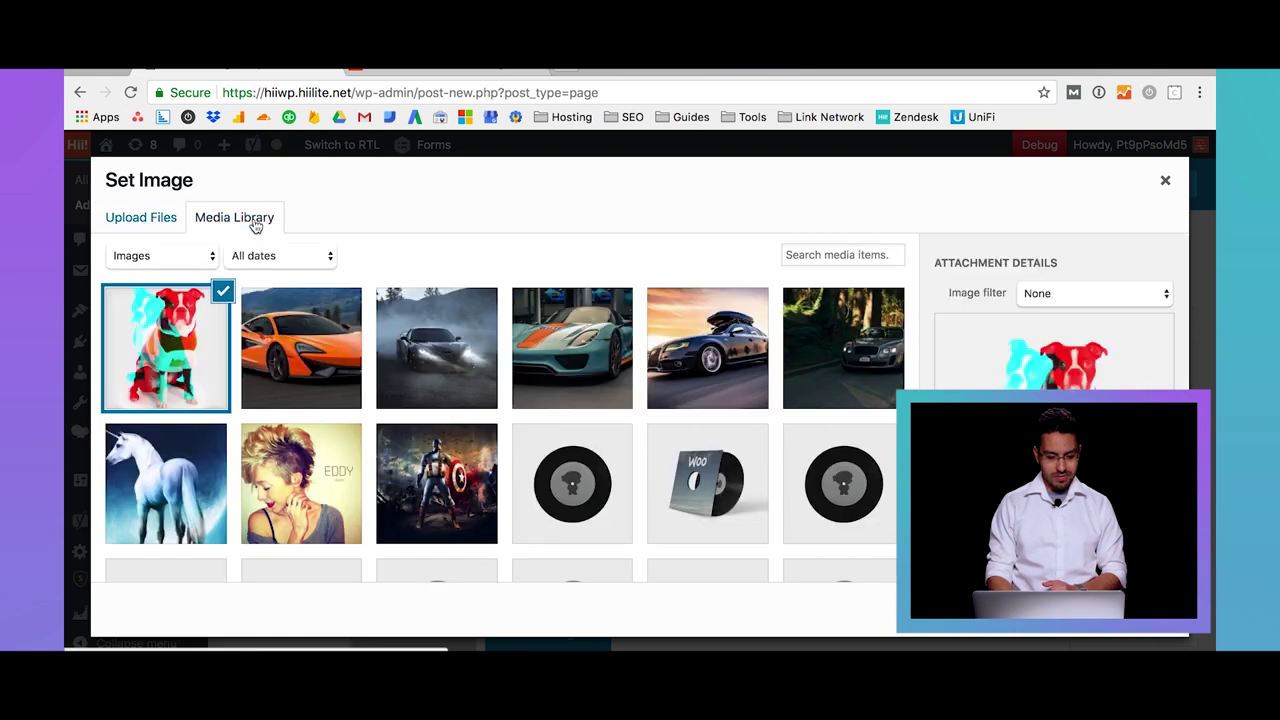
{"action": "scroll", "coordinate": [1055, 310], "scroll_direction": "down", "scroll_amount": 3}
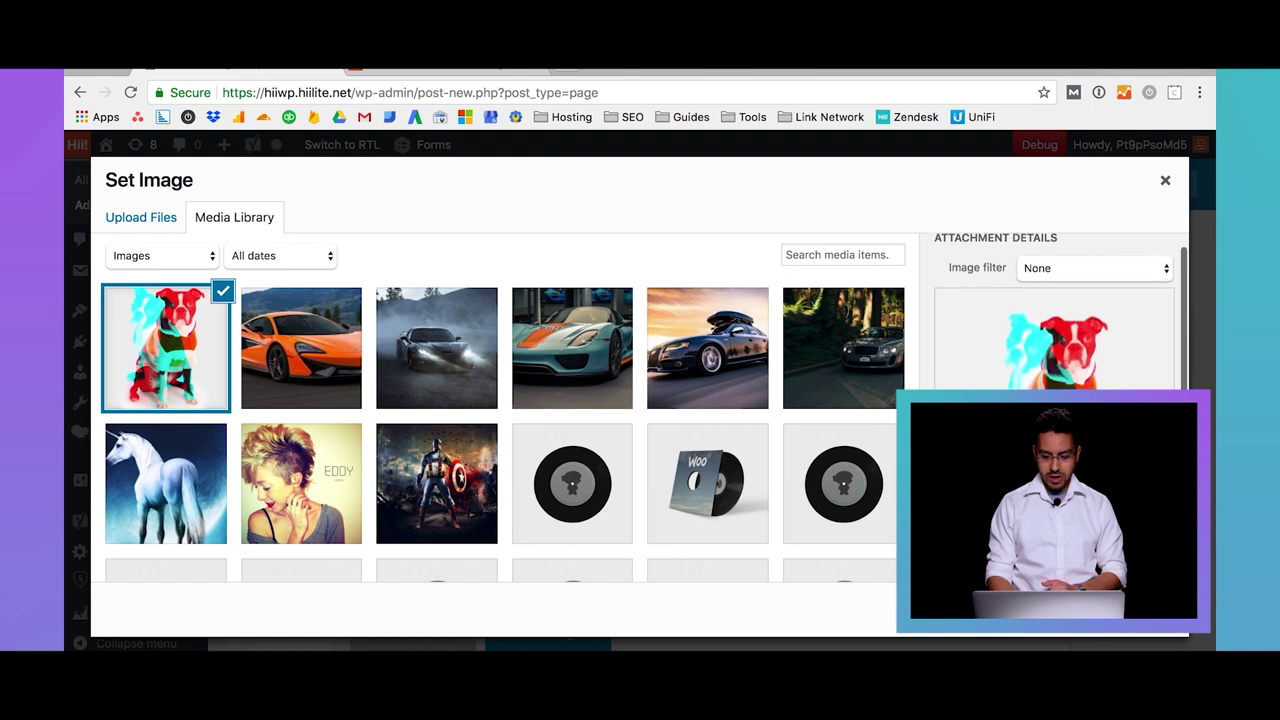
{"action": "scroll", "coordinate": [1055, 310], "scroll_direction": "down", "scroll_amount": 4}
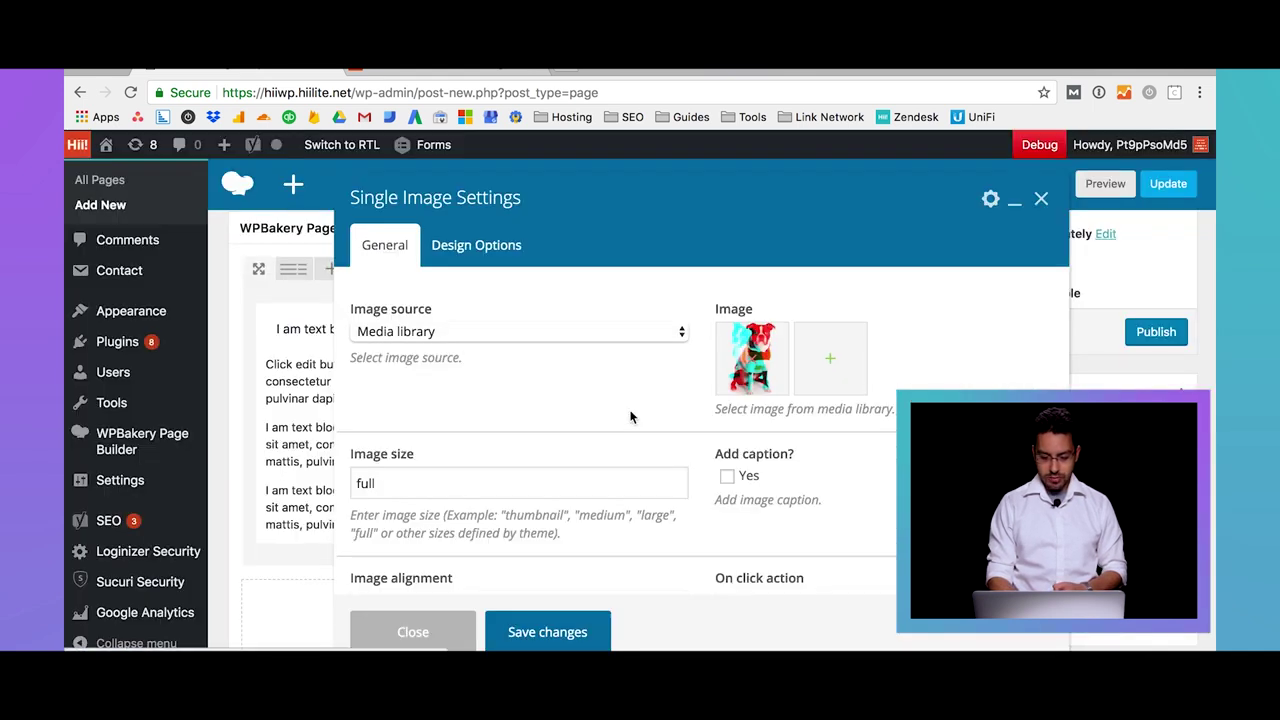
Save the dog image in the right column, publish the page and view it live
{"action": "scroll", "coordinate": [630, 416], "scroll_direction": "down", "scroll_amount": 3}
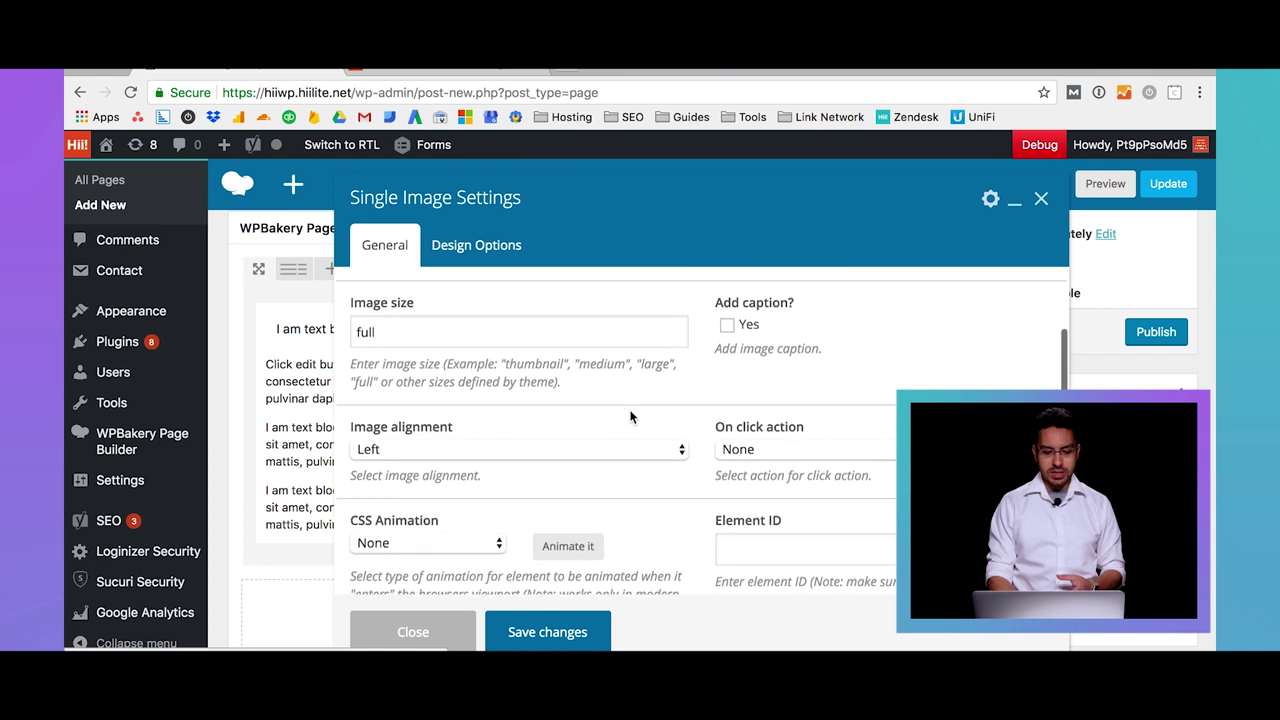
{"action": "scroll", "coordinate": [630, 416], "scroll_direction": "down", "scroll_amount": 2}
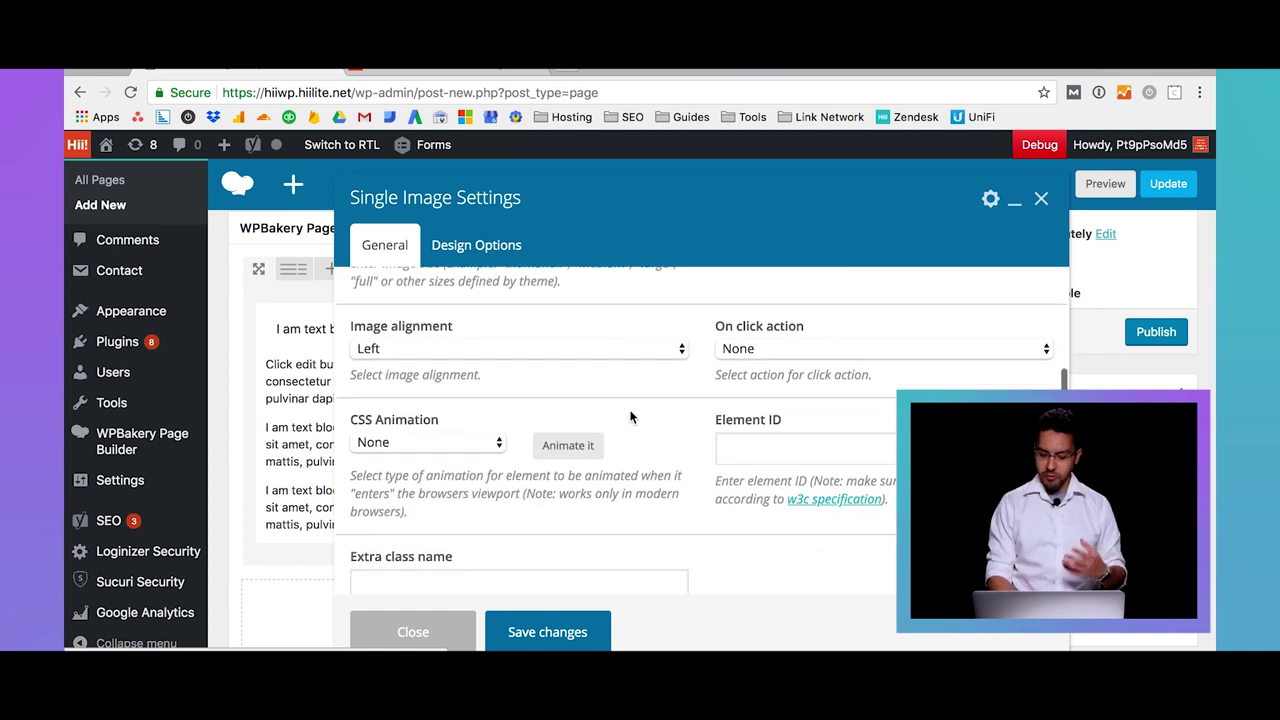
{"action": "scroll", "coordinate": [630, 416], "scroll_direction": "down", "scroll_amount": 2}
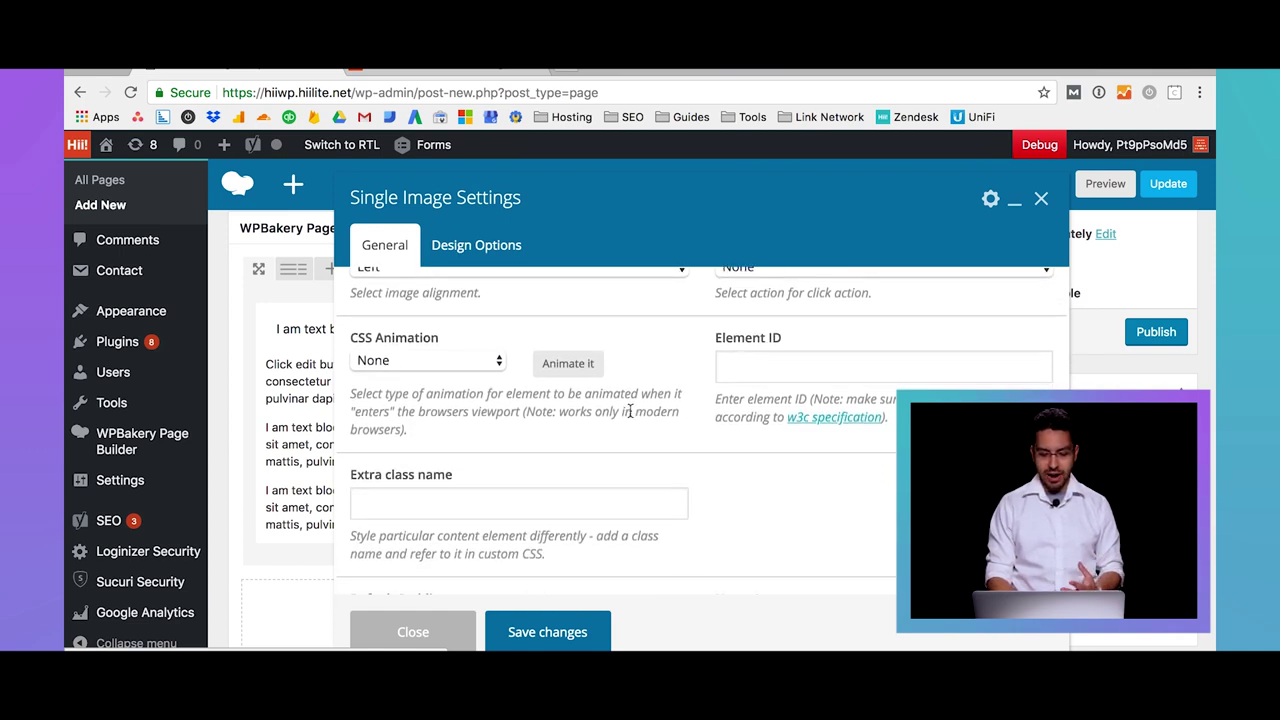
{"action": "scroll", "coordinate": [630, 411], "scroll_direction": "up", "scroll_amount": 2}
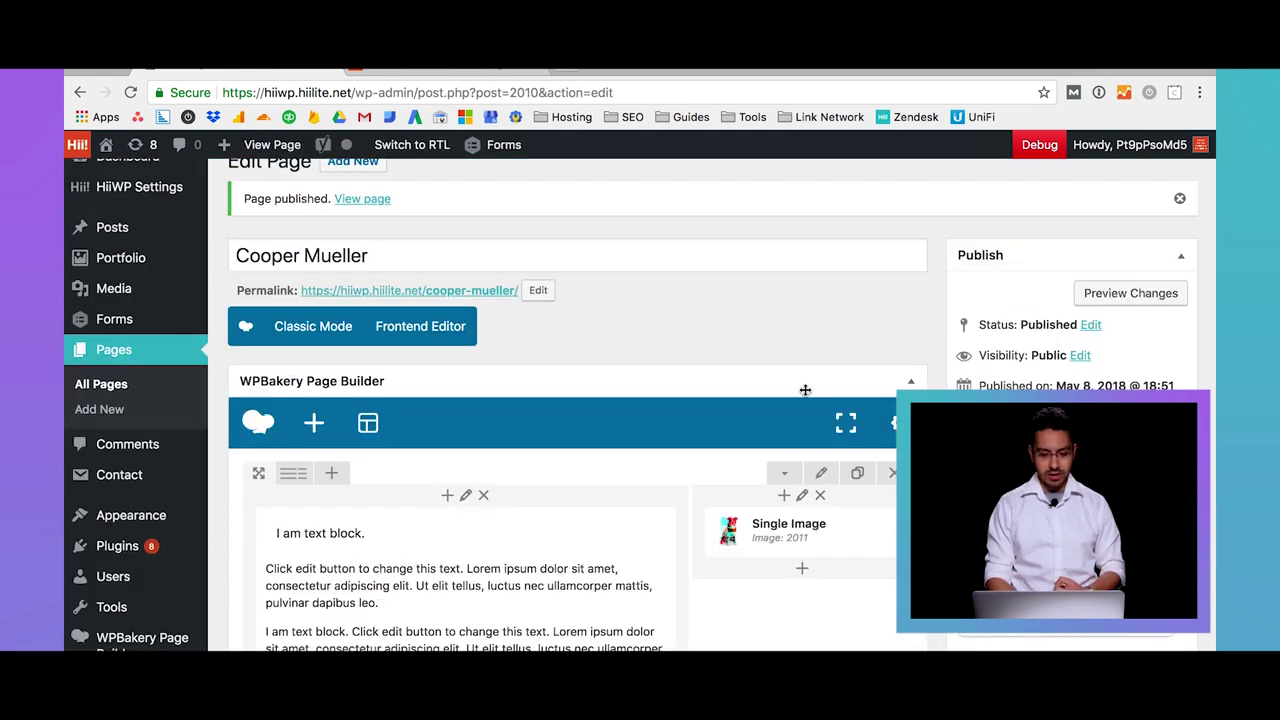
{"action": "scroll", "coordinate": [734, 336], "scroll_direction": "down", "scroll_amount": 1}
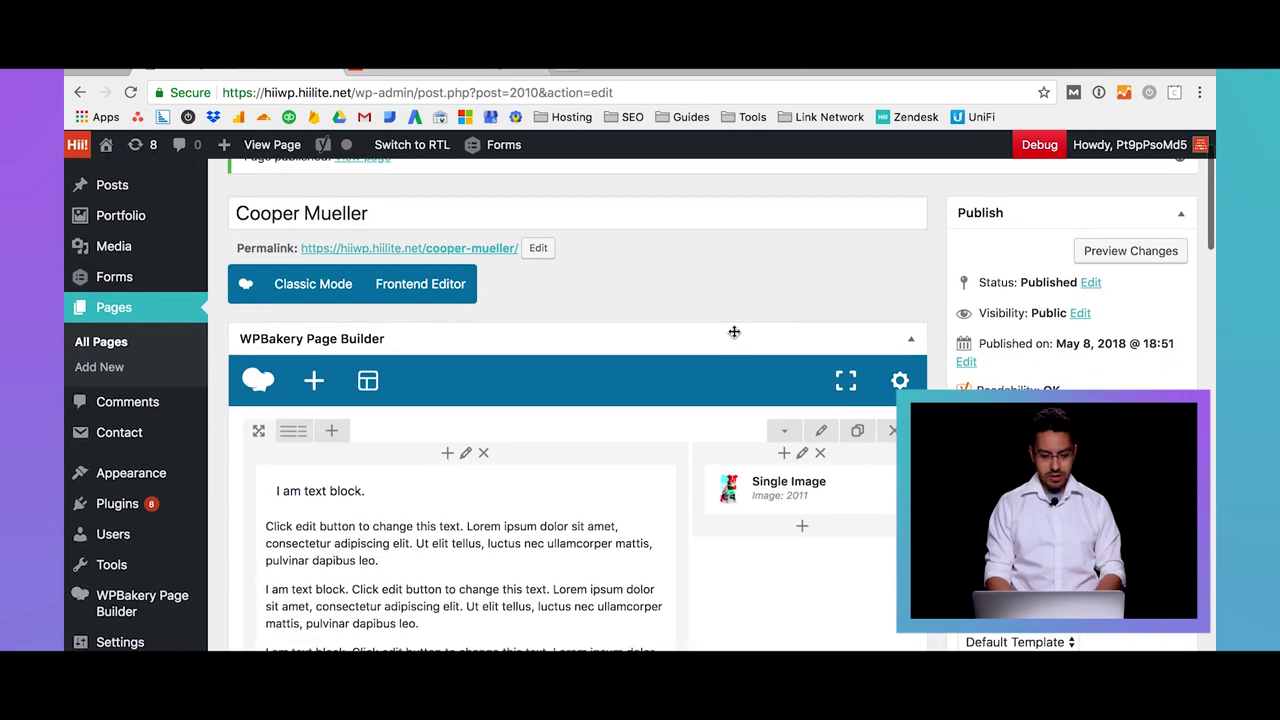
{"action": "left_click", "coordinate": [284, 151]}
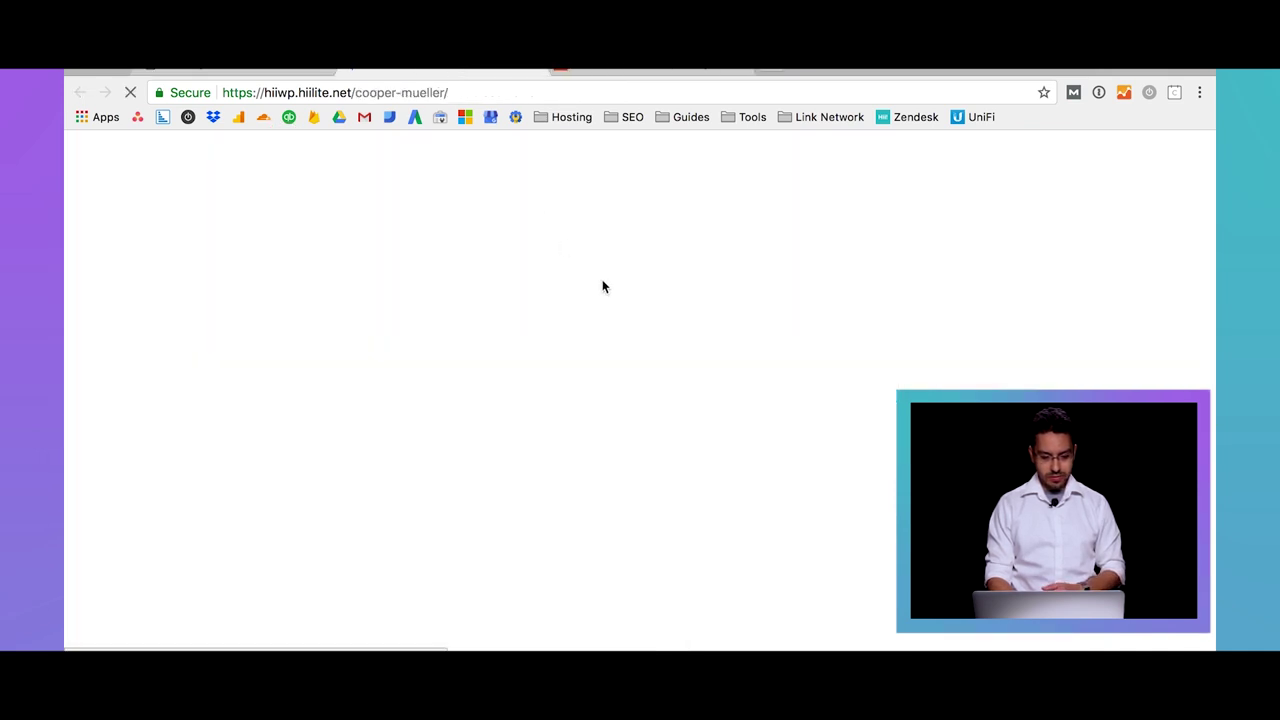
Check the live page's text-beside-dog-image layout, then go back to the page editor
{"action": "scroll", "coordinate": [602, 287], "scroll_direction": "down", "scroll_amount": 4}
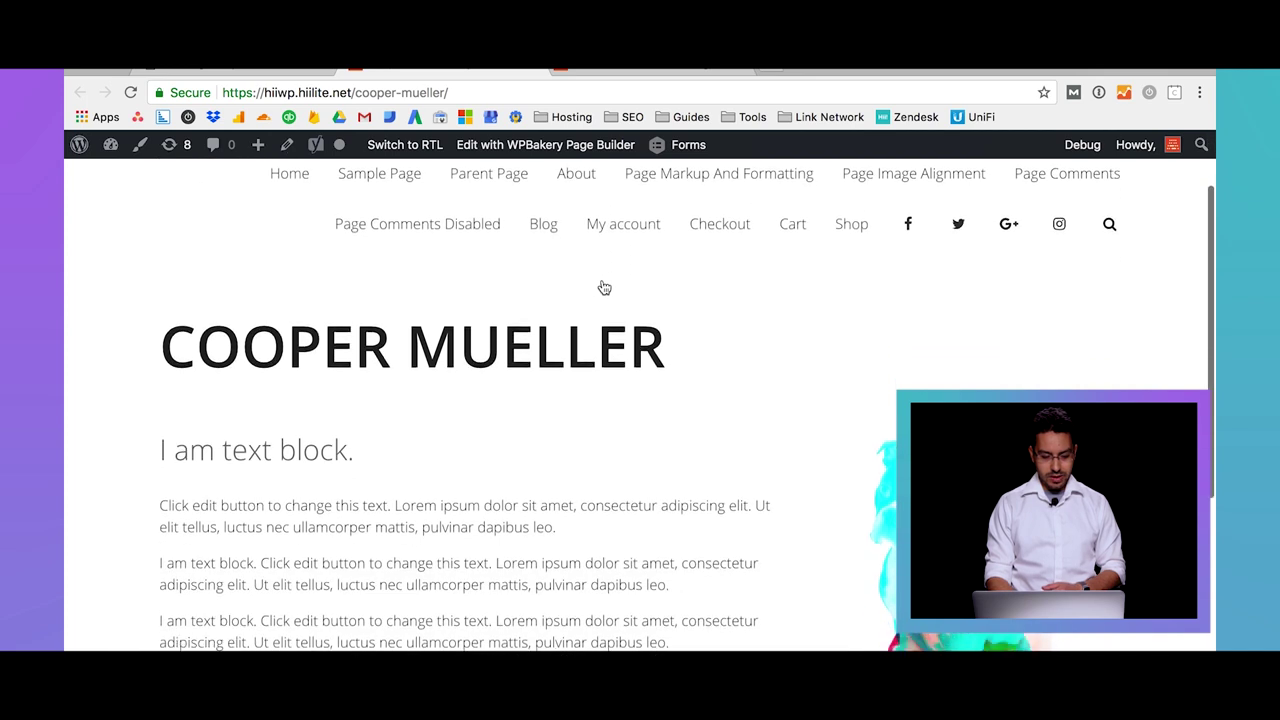
{"action": "scroll", "coordinate": [603, 288], "scroll_direction": "down", "scroll_amount": 2}
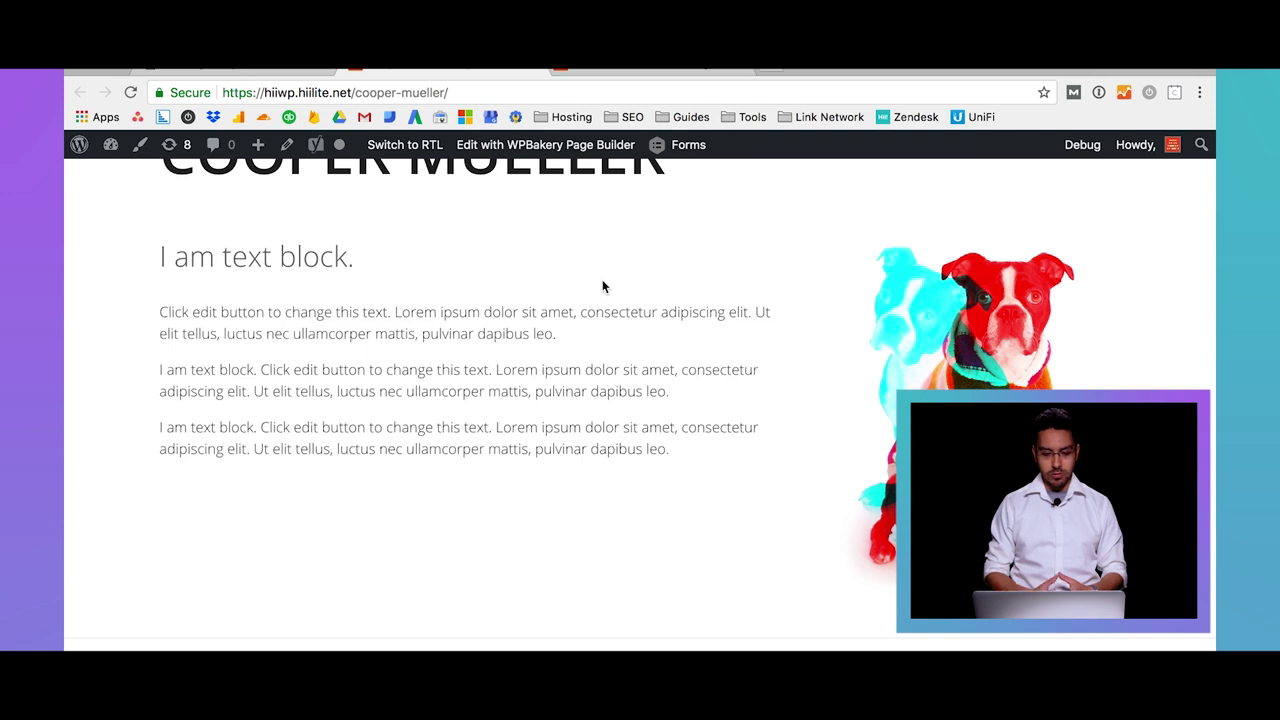
{"action": "left_click", "coordinate": [277, 75]}
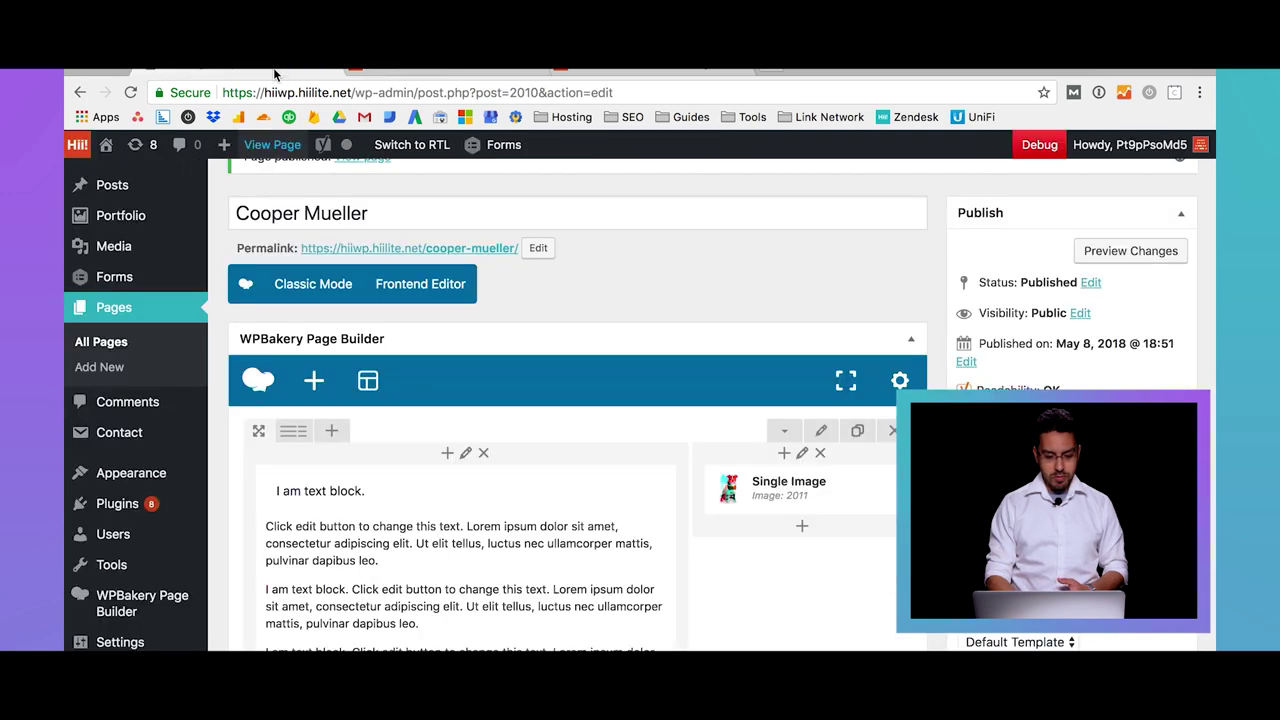
Open Row Settings for the row holding the text block and dog image
{"action": "scroll", "coordinate": [748, 314], "scroll_direction": "down", "scroll_amount": 4}
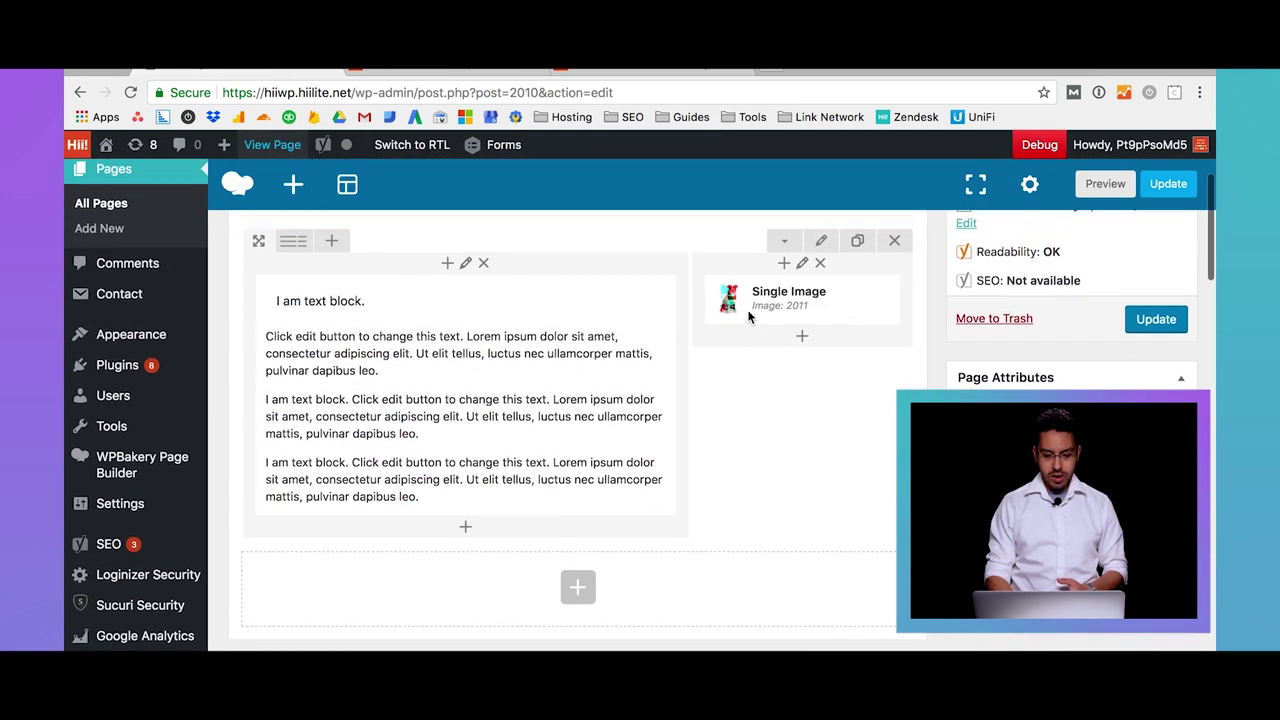
{"action": "scroll", "coordinate": [748, 316], "scroll_direction": "up", "scroll_amount": 2}
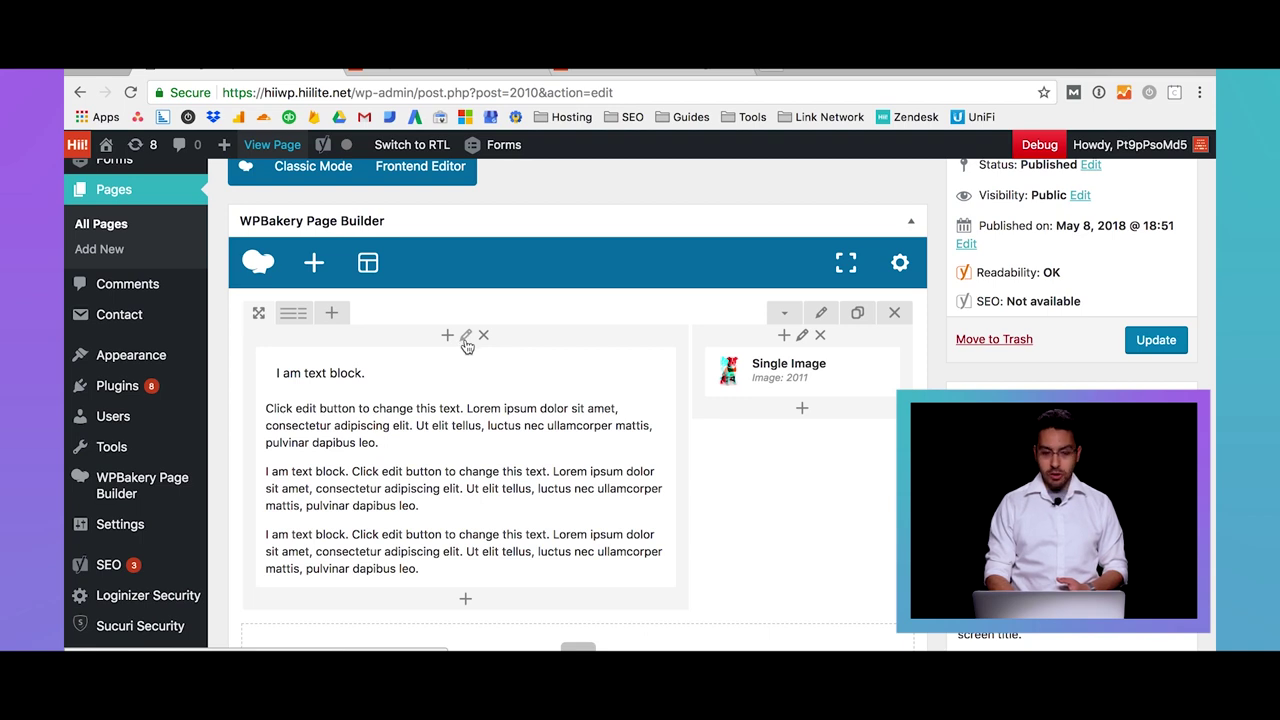
{"action": "mouse_move", "coordinate": [476, 478]}
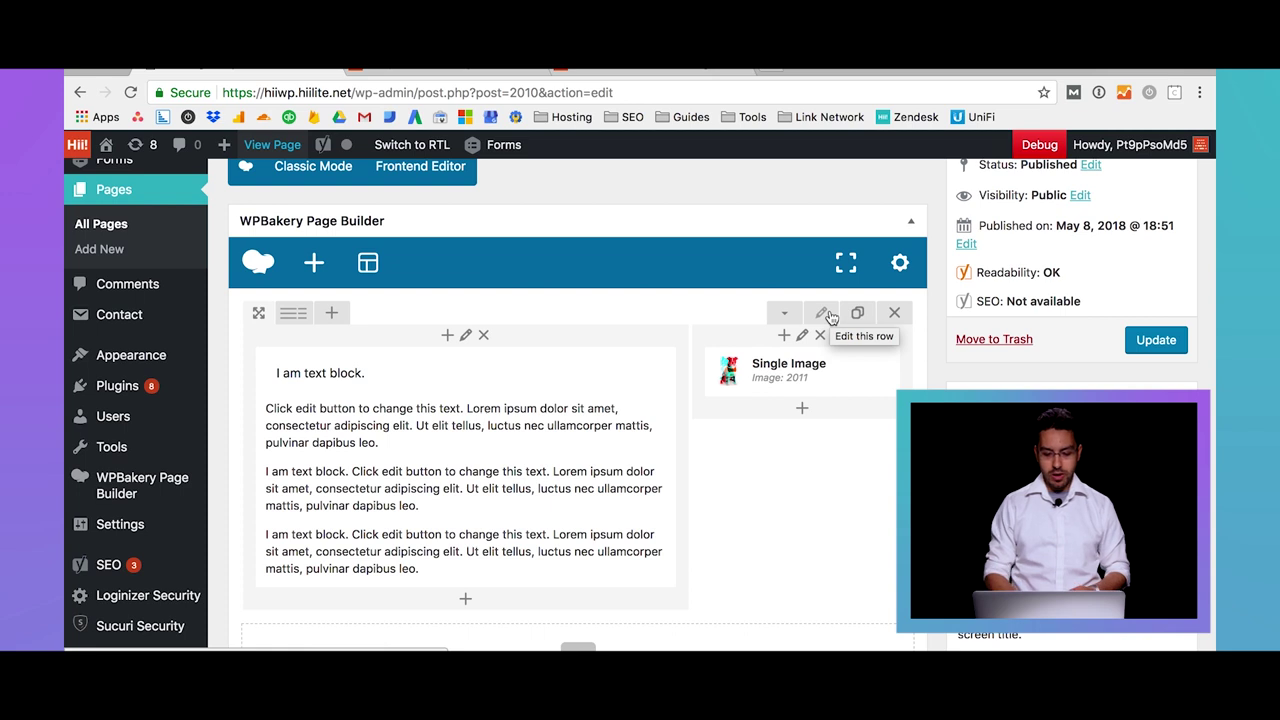
{"action": "left_click", "coordinate": [829, 316]}
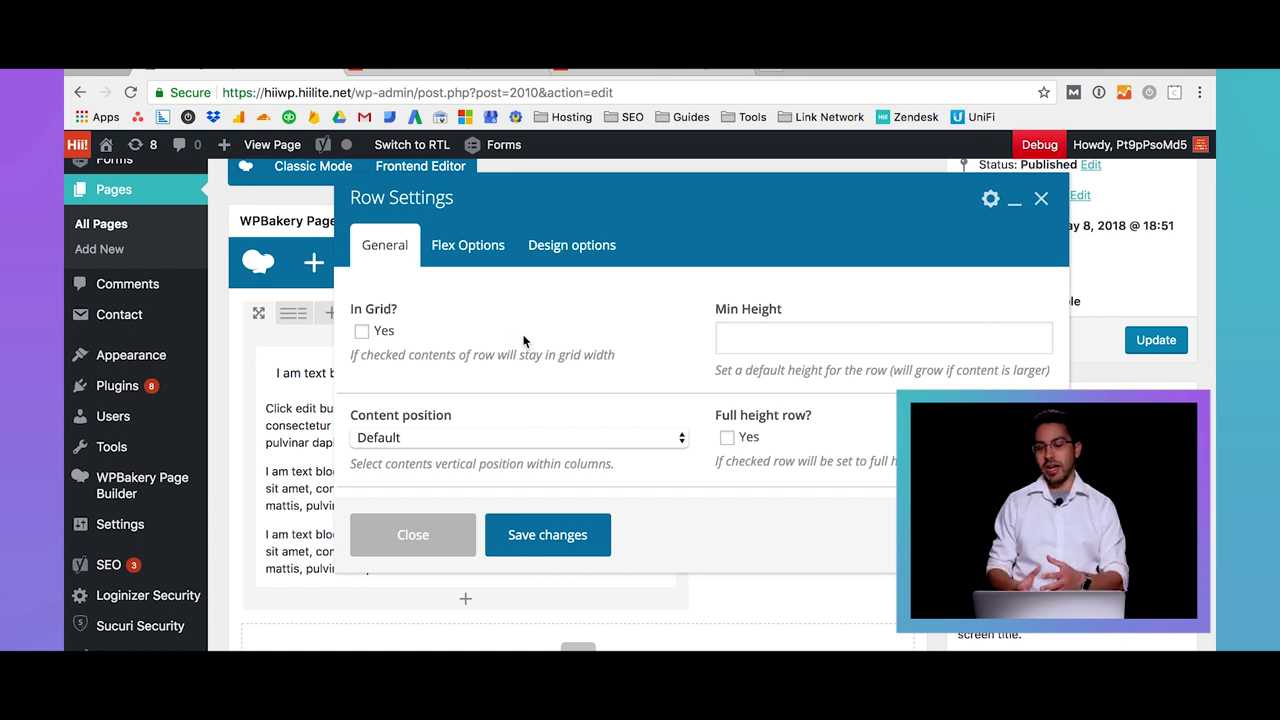
Switch to the row's Design options and bring up the Background colour picker
{"action": "left_click", "coordinate": [588, 250]}
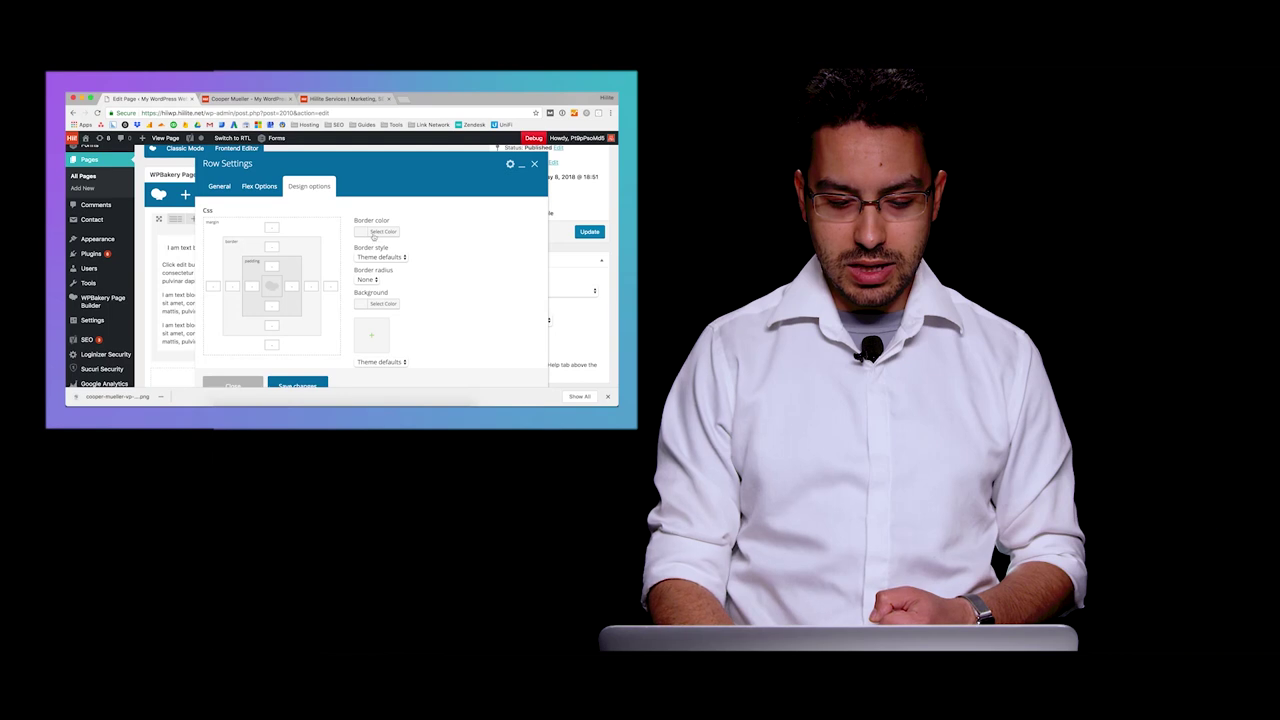
{"action": "scroll", "coordinate": [375, 238], "scroll_direction": "down", "scroll_amount": 2}
{"action": "scroll", "coordinate": [375, 238], "scroll_direction": "up", "scroll_amount": 2}
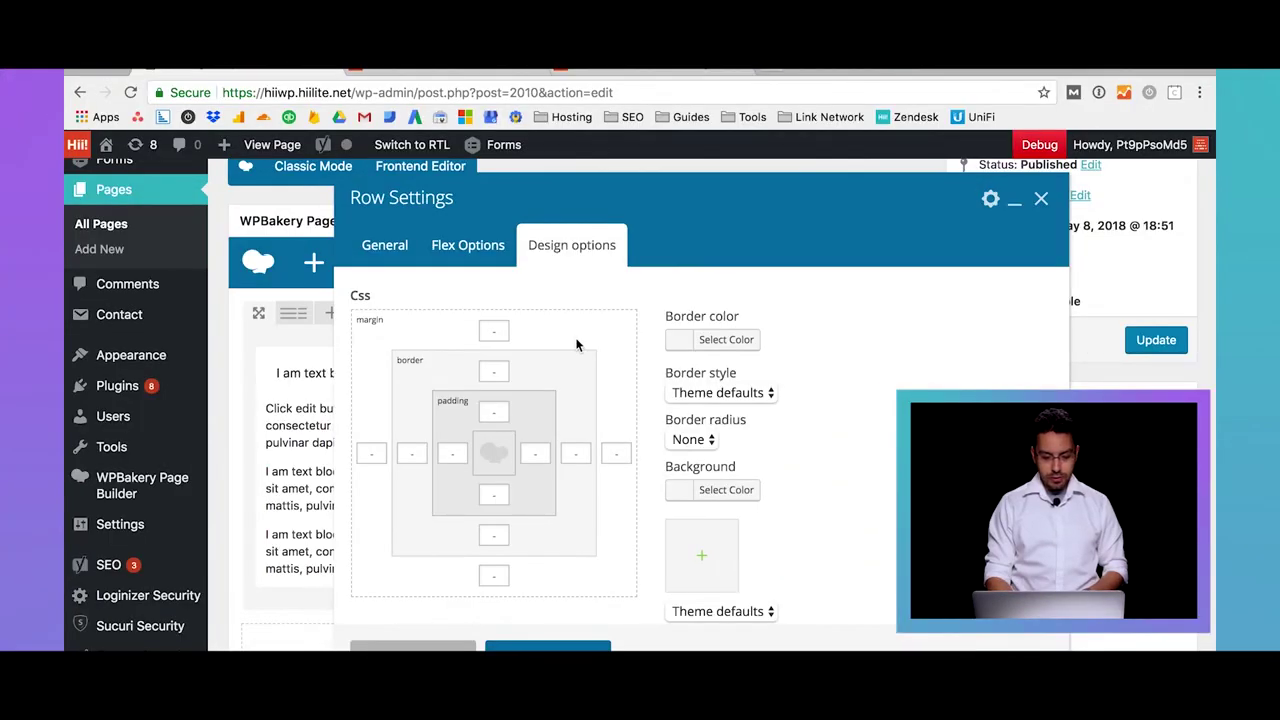
{"action": "scroll", "coordinate": [576, 345], "scroll_direction": "down", "scroll_amount": 1}
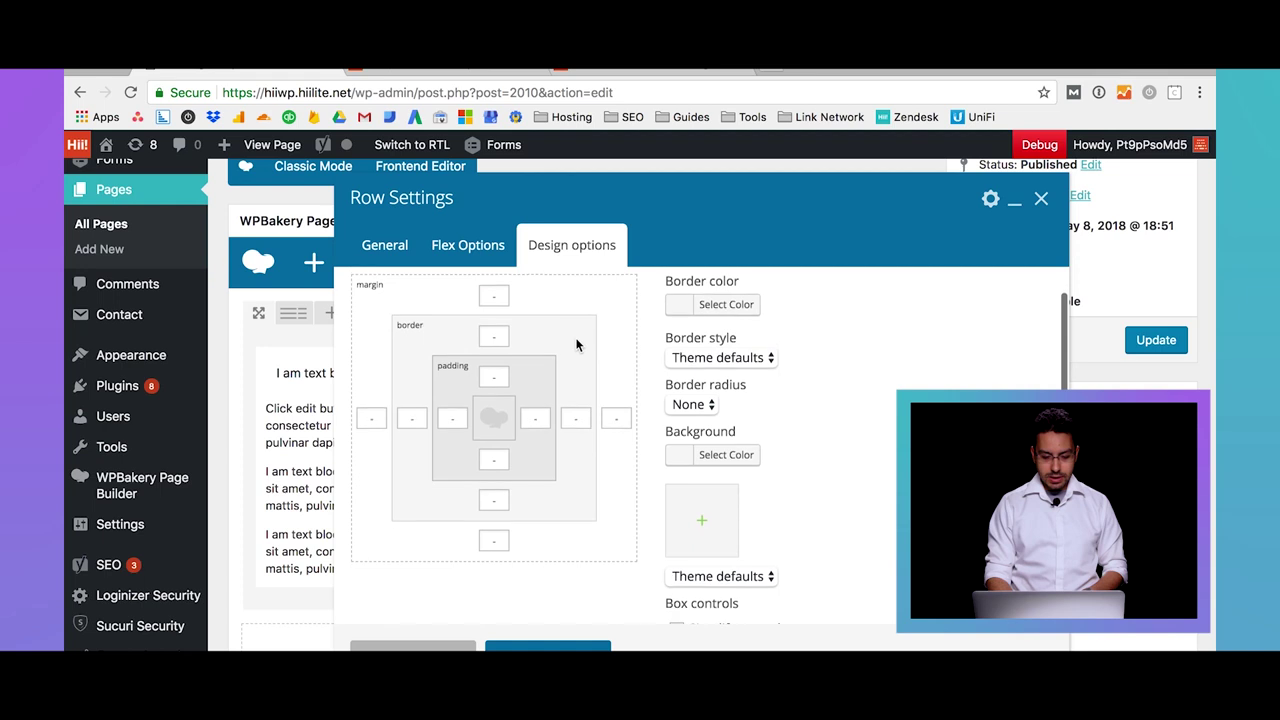
{"action": "left_click", "coordinate": [709, 456]}
{"action": "scroll", "coordinate": [708, 520], "scroll_direction": "down", "scroll_amount": 3}
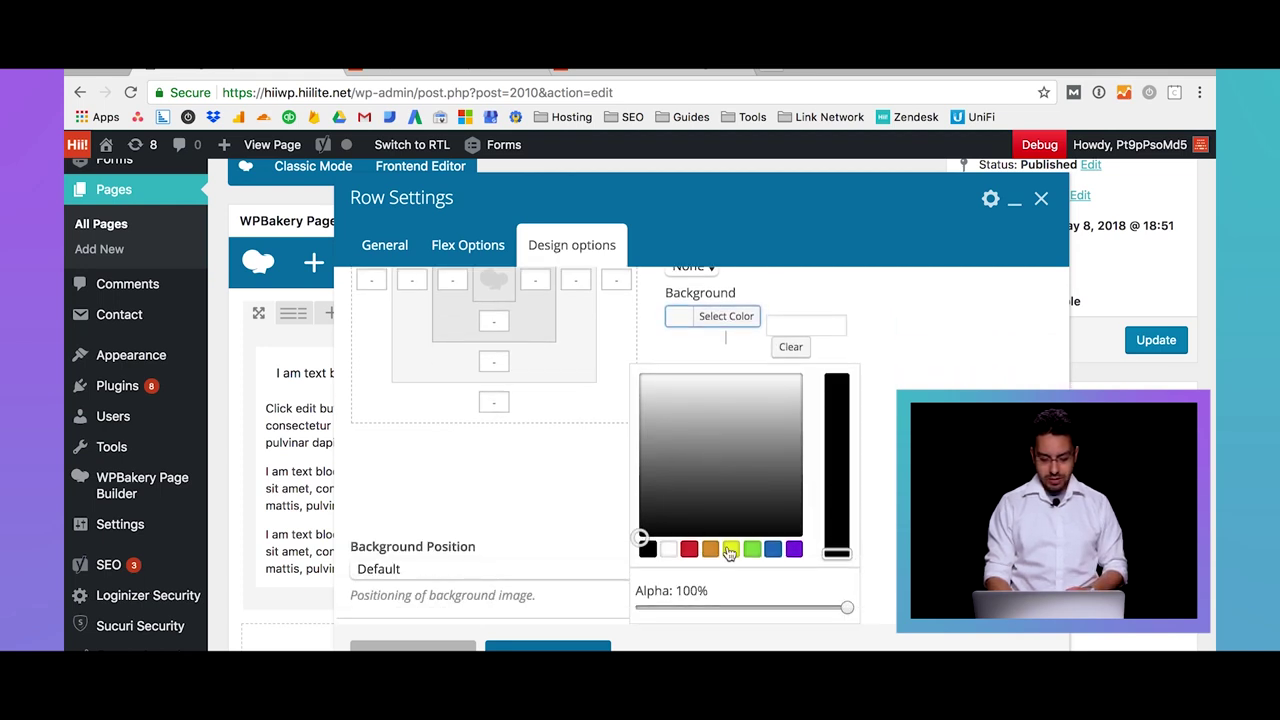
Choose a lightened orange row background and start on the 50px top padding
{"action": "left_click", "coordinate": [718, 548]}
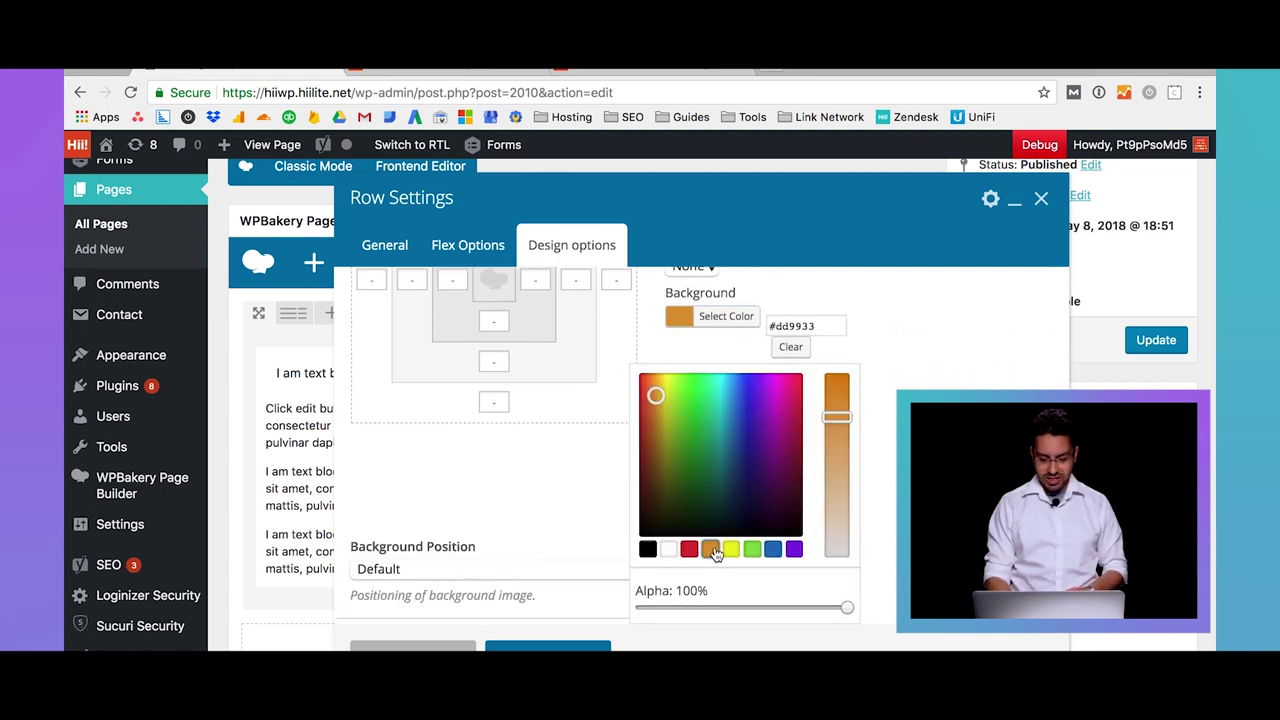
{"action": "left_click", "coordinate": [665, 376]}
{"action": "left_click_drag", "start_coordinate": [665, 376], "coordinate": [656, 380]}
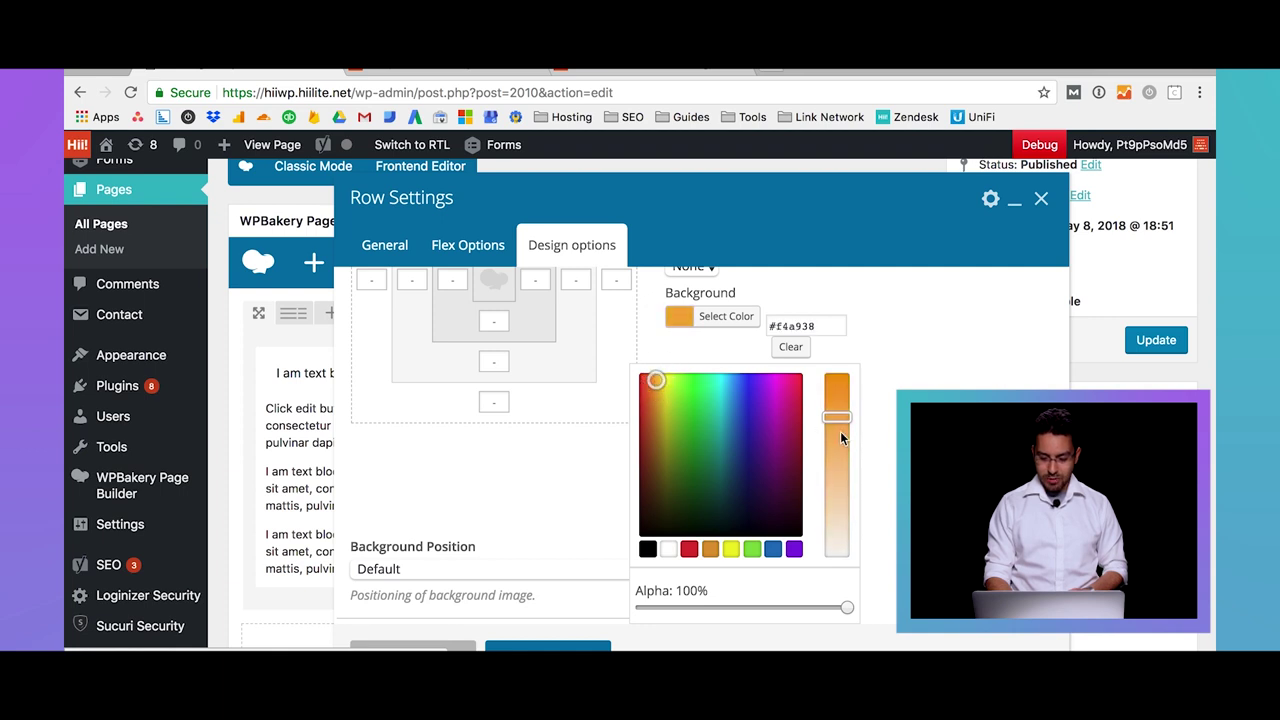
{"action": "left_click_drag", "start_coordinate": [840, 436], "coordinate": [837, 443]}
{"action": "left_click", "coordinate": [900, 440]}
{"action": "scroll", "coordinate": [900, 440], "scroll_direction": "up", "scroll_amount": 2}
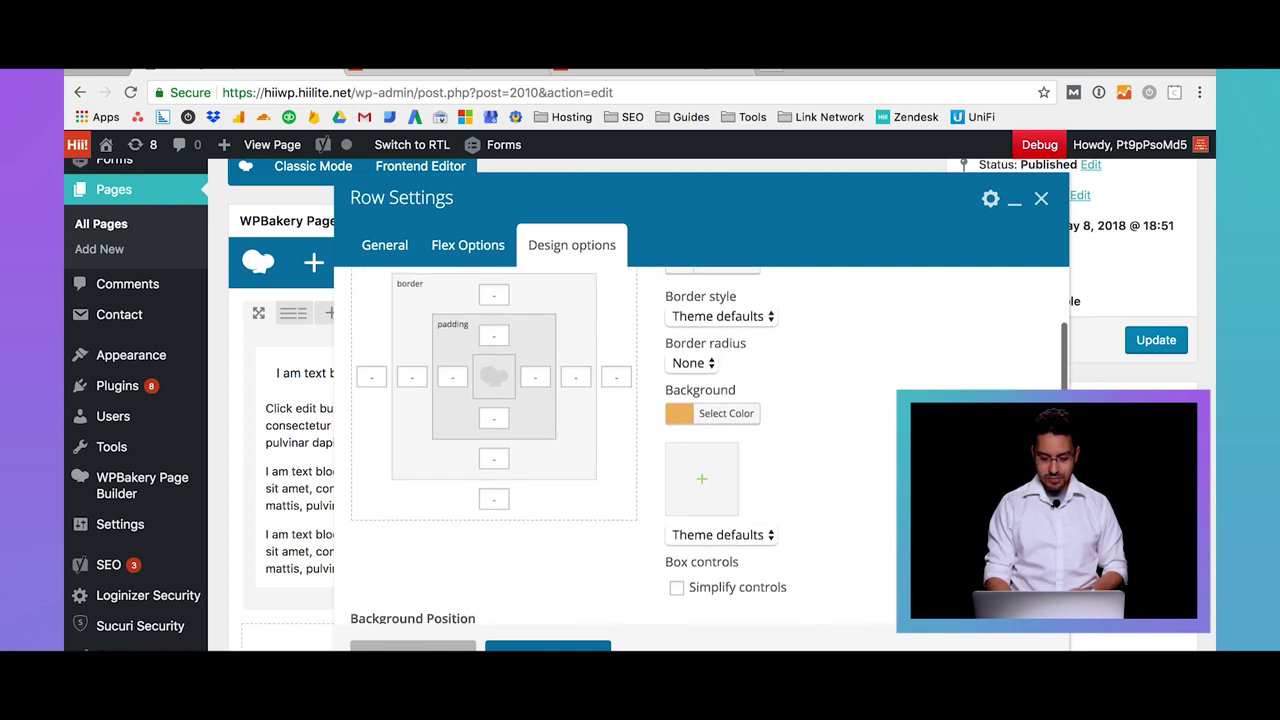
{"action": "scroll", "coordinate": [716, 556], "scroll_direction": "up", "scroll_amount": 2}
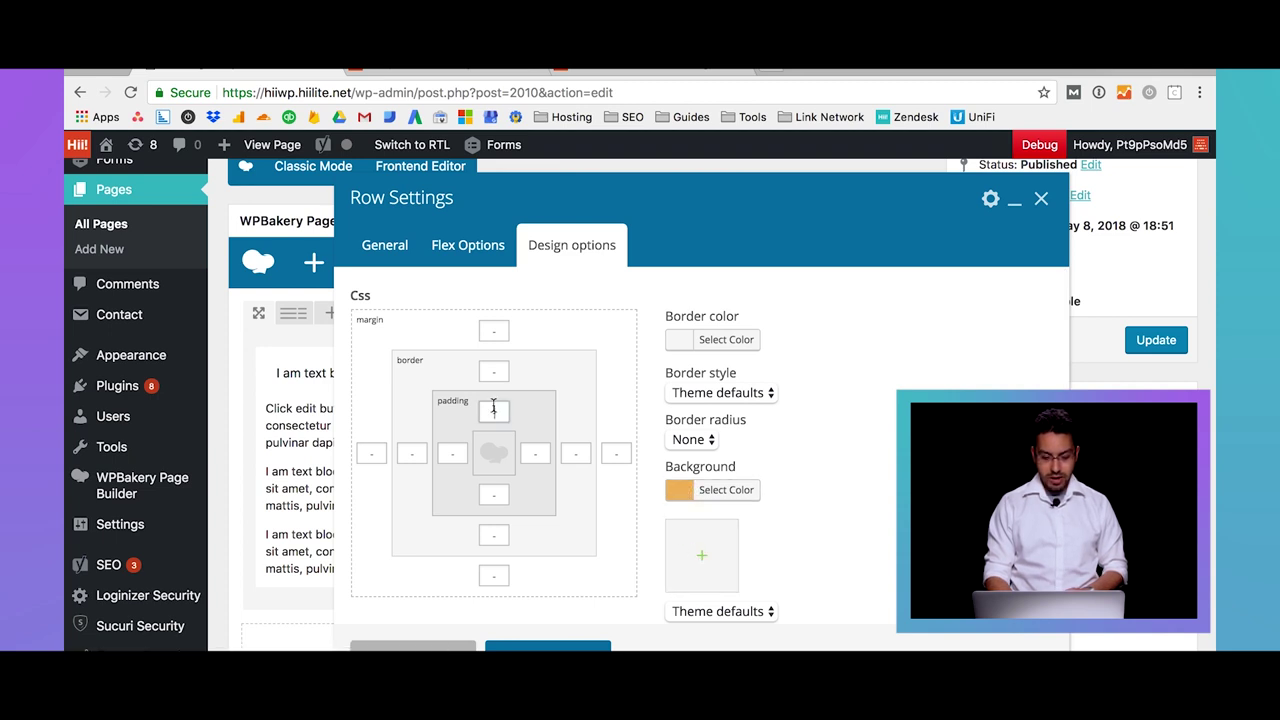
{"action": "left_click", "coordinate": [493, 409]}
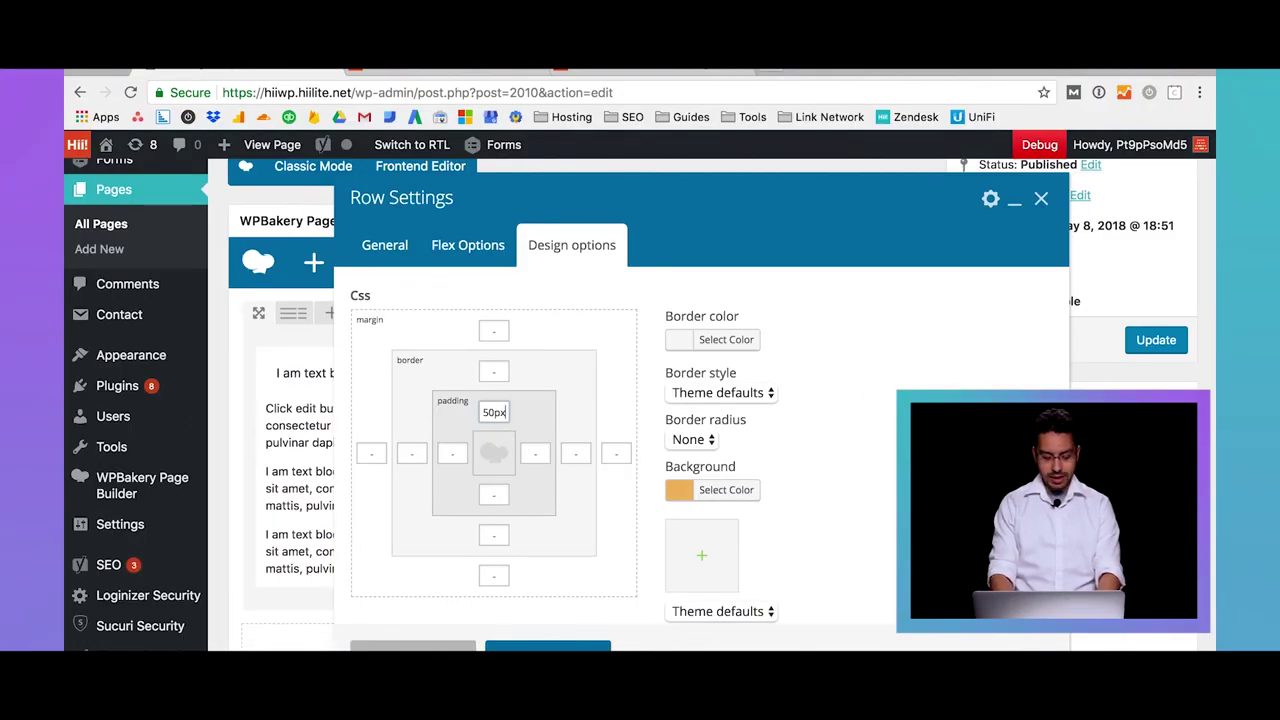
Enter 50px top and bottom padding and margin, plus a 4px bottom border
{"action": "key", "text": "Tab"}
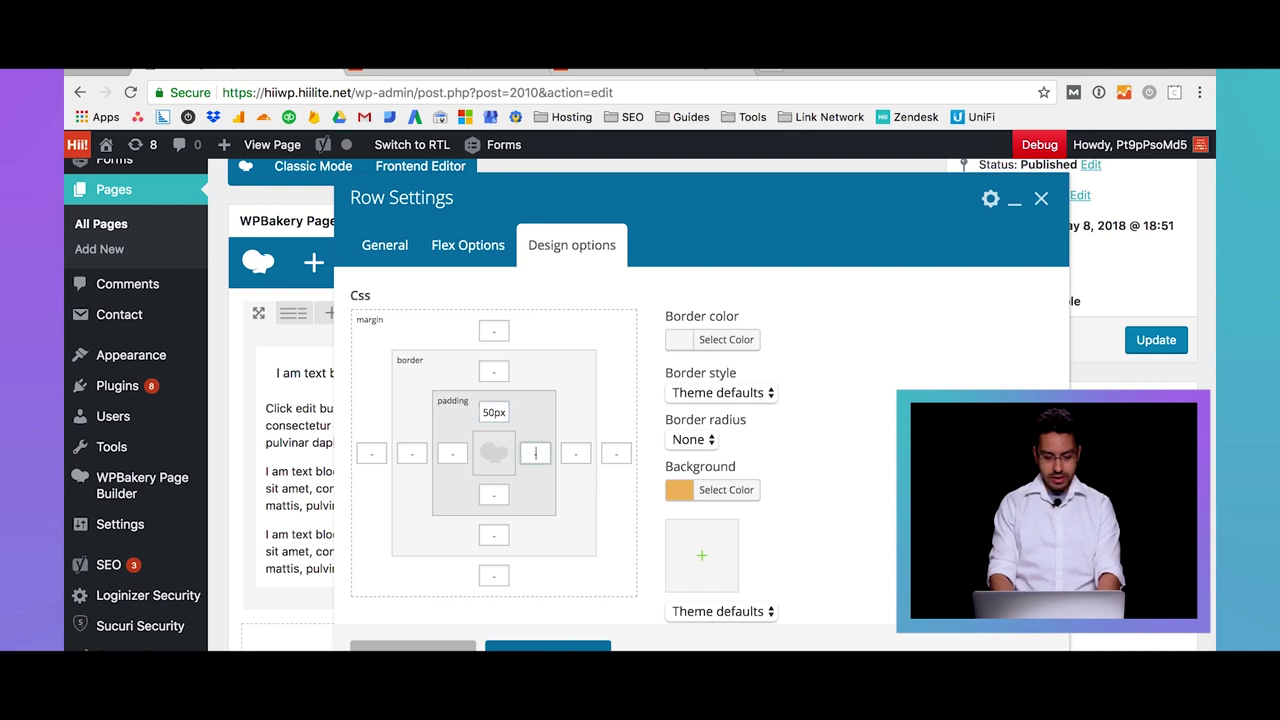
{"action": "key", "text": "Tab"}
{"action": "type", "text": "50"}
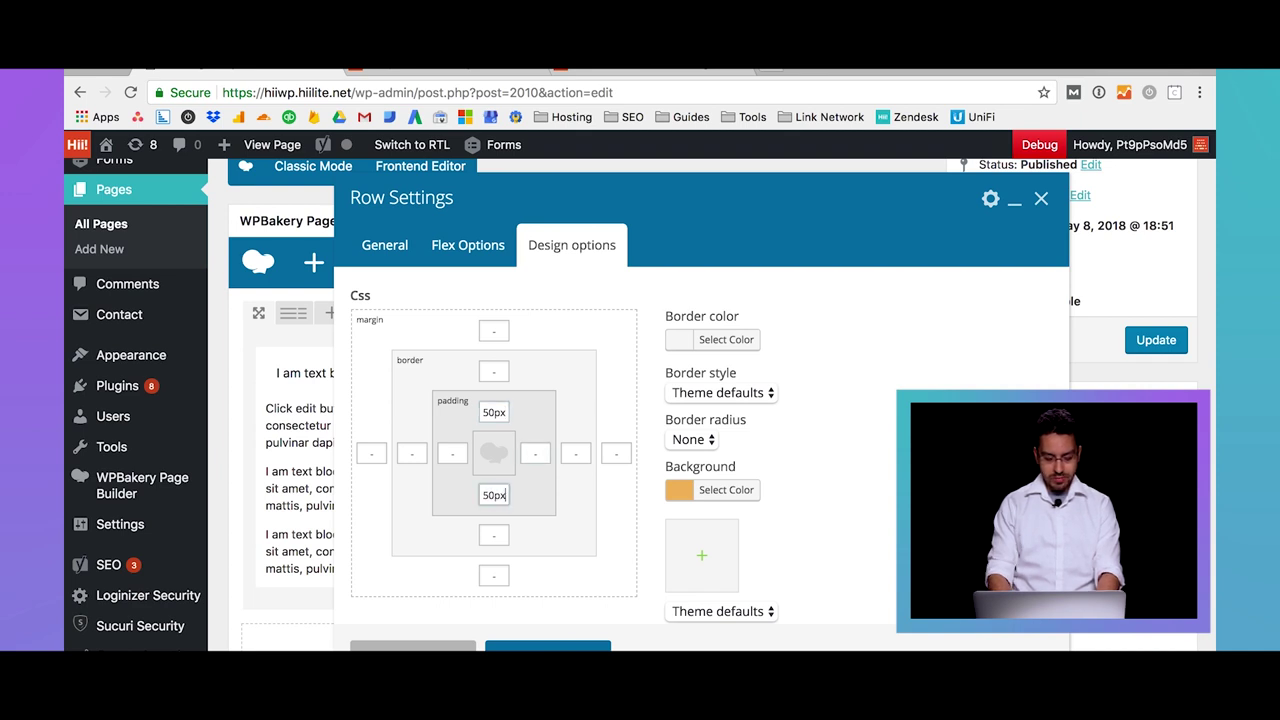
{"action": "left_click", "coordinate": [493, 333]}
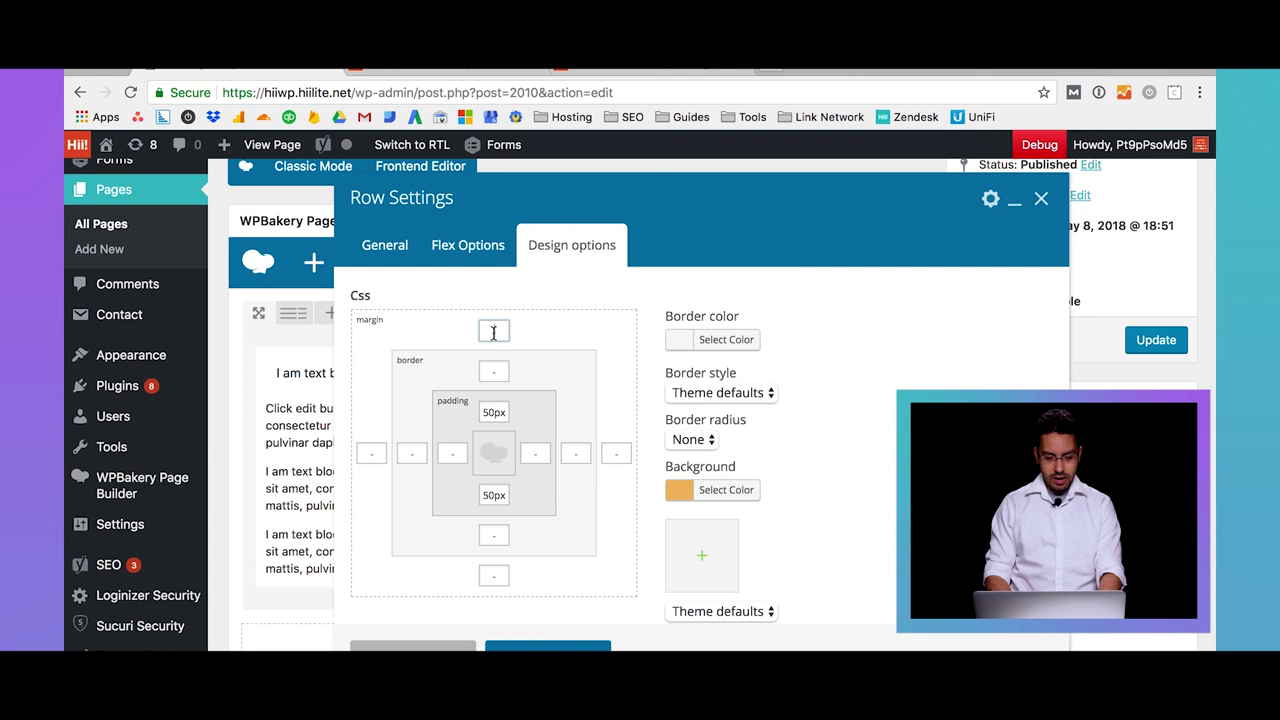
{"action": "left_click", "coordinate": [501, 577]}
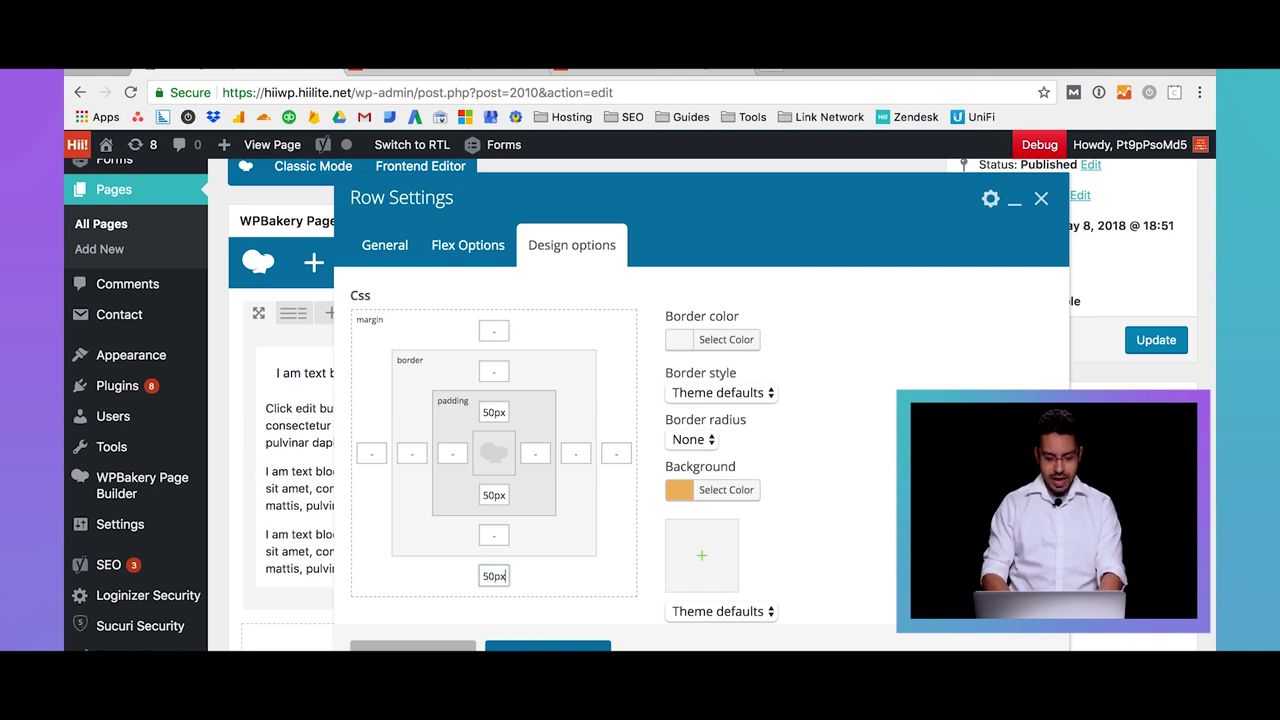
{"action": "left_click", "coordinate": [497, 337]}
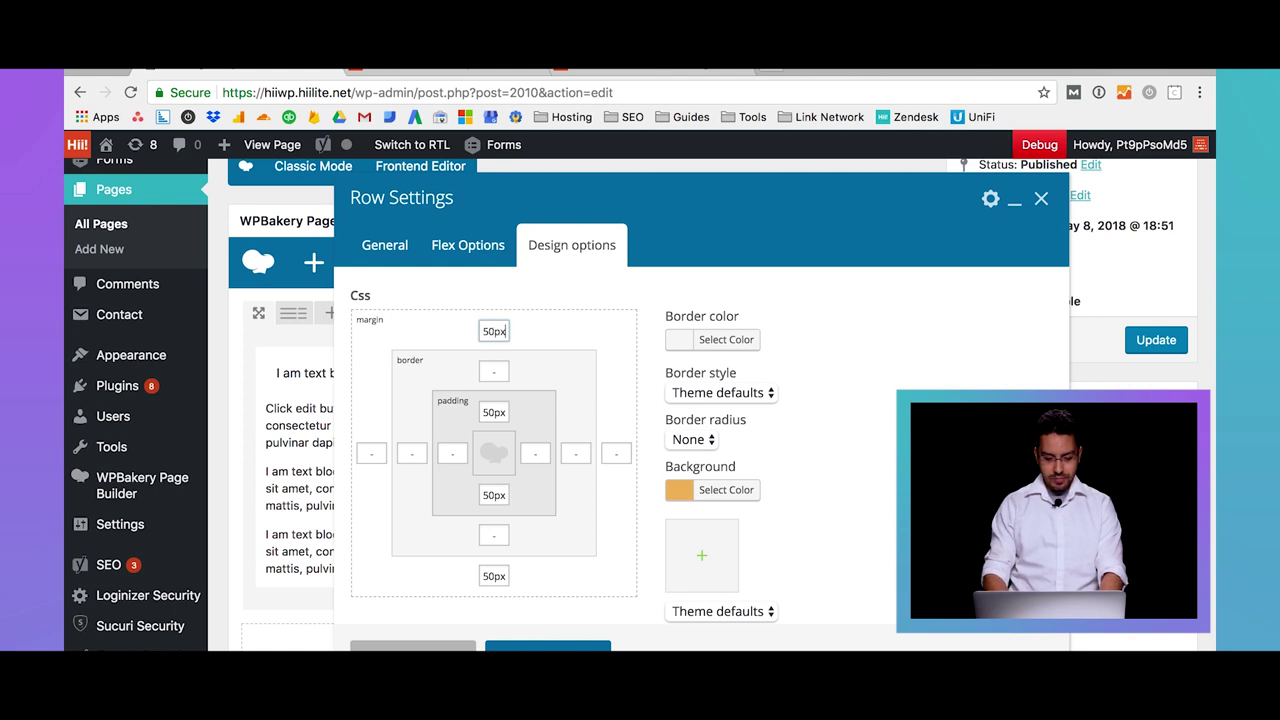
{"action": "left_click", "coordinate": [496, 537]}
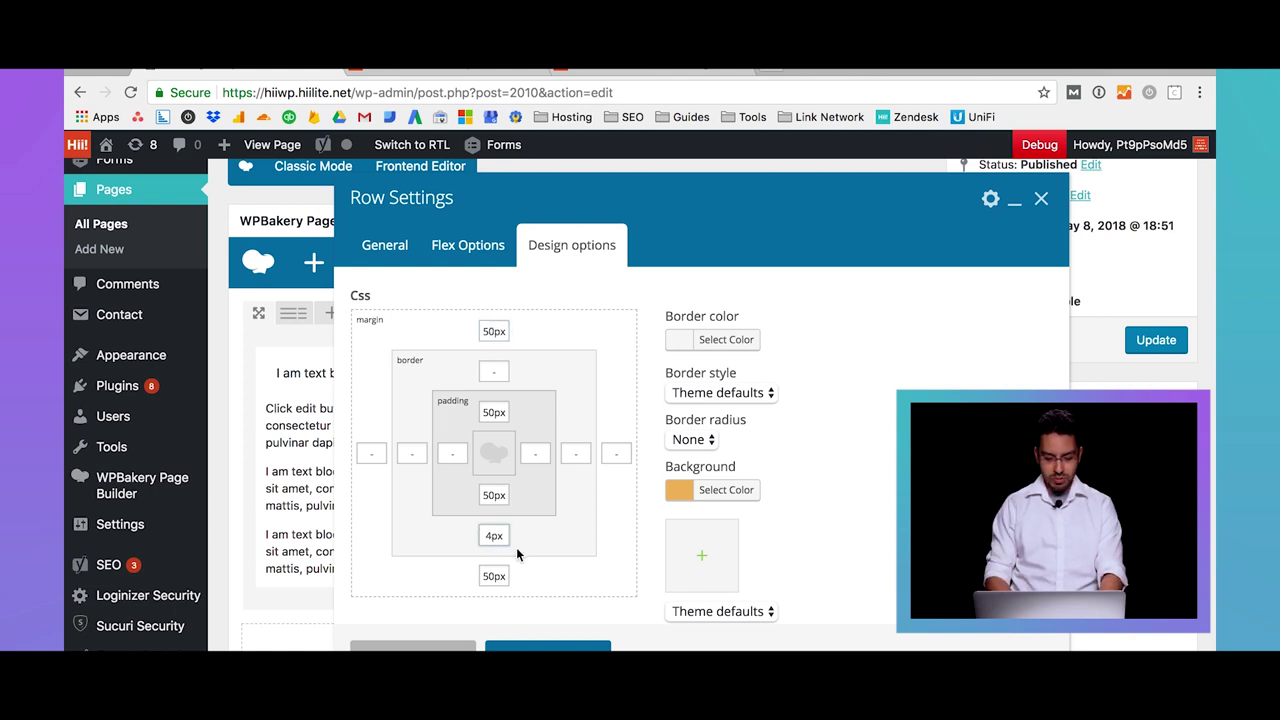
Make the border solid red, save the row settings, and update the page
{"action": "left_click", "coordinate": [742, 343]}
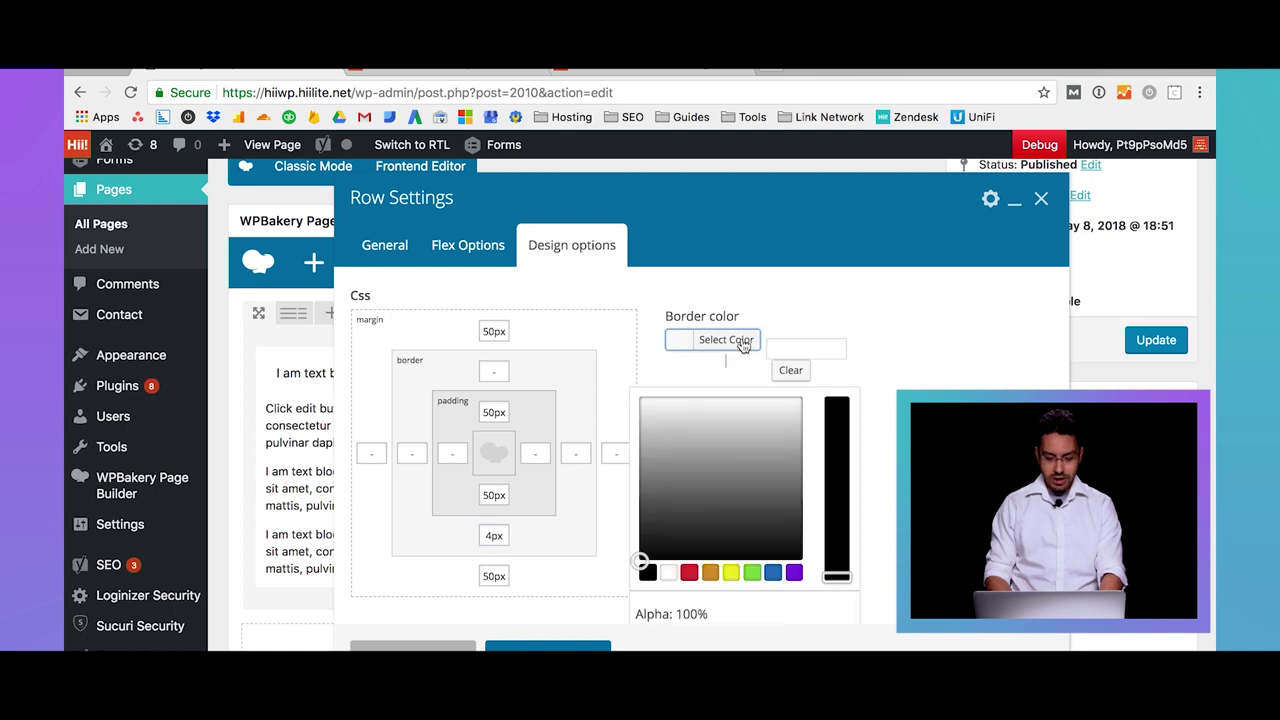
{"action": "left_click", "coordinate": [688, 574]}
{"action": "left_click", "coordinate": [928, 322]}
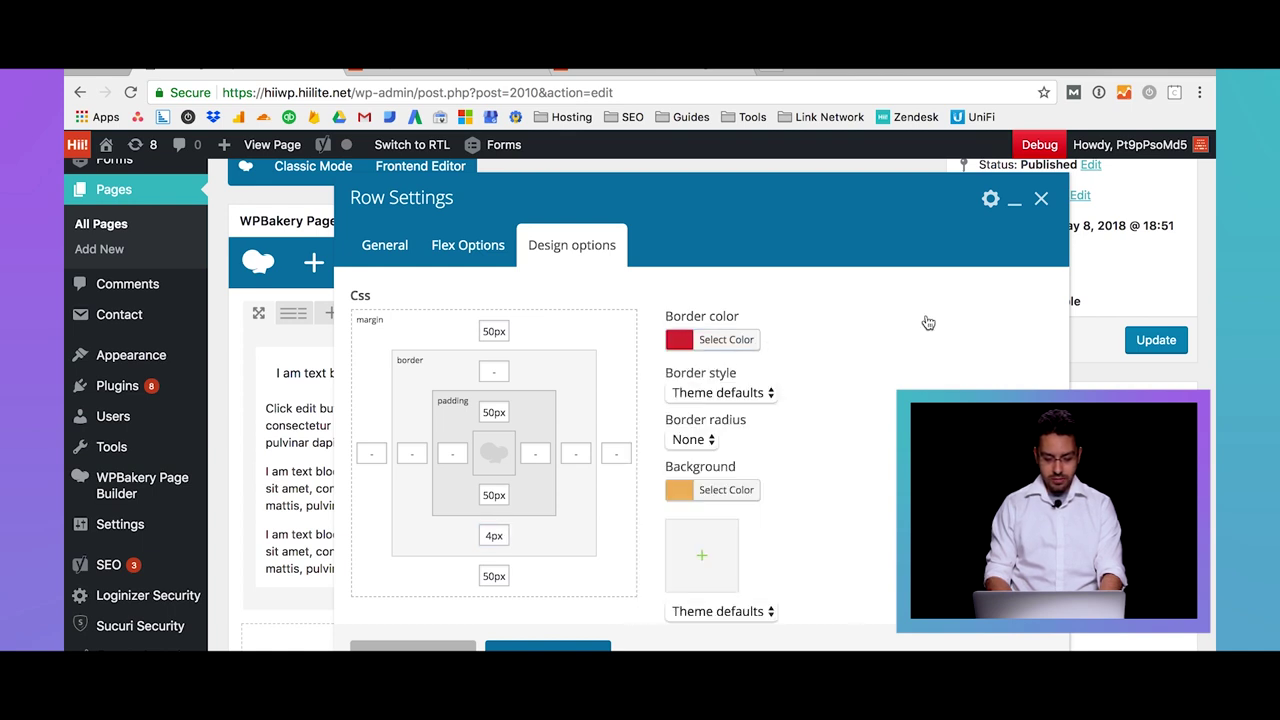
{"action": "left_click", "coordinate": [740, 402]}
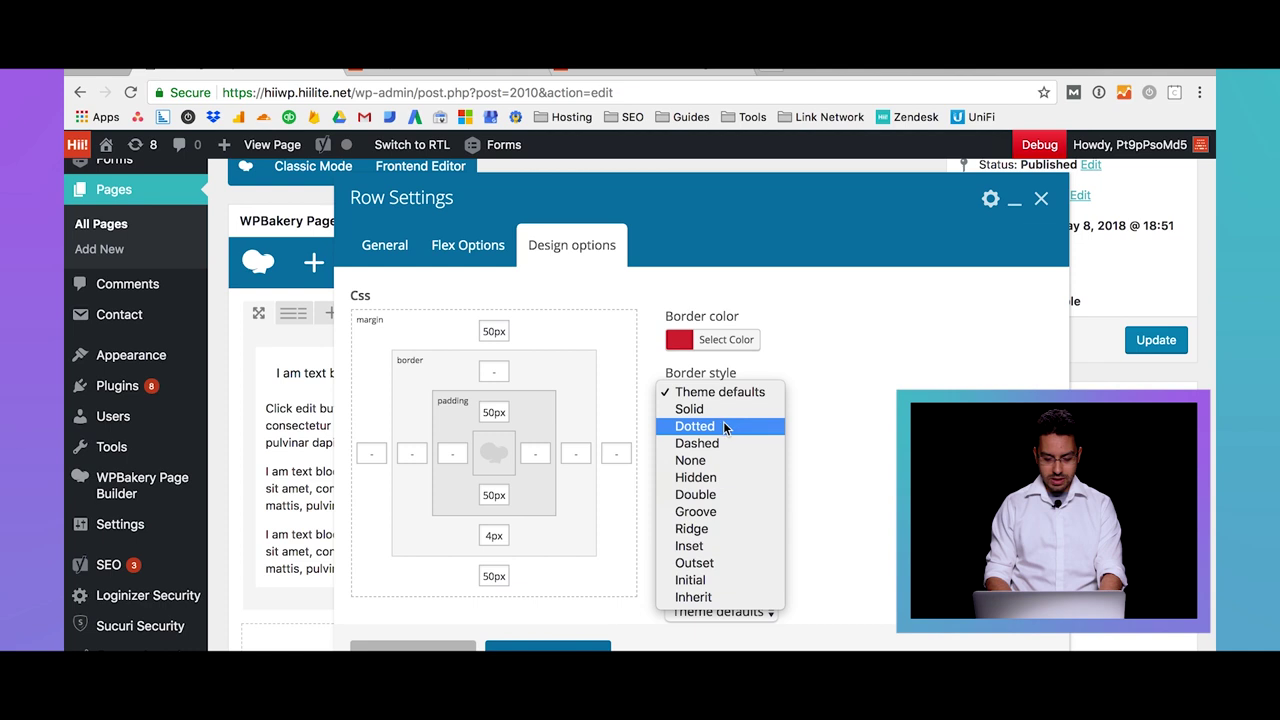
{"action": "left_click", "coordinate": [724, 410]}
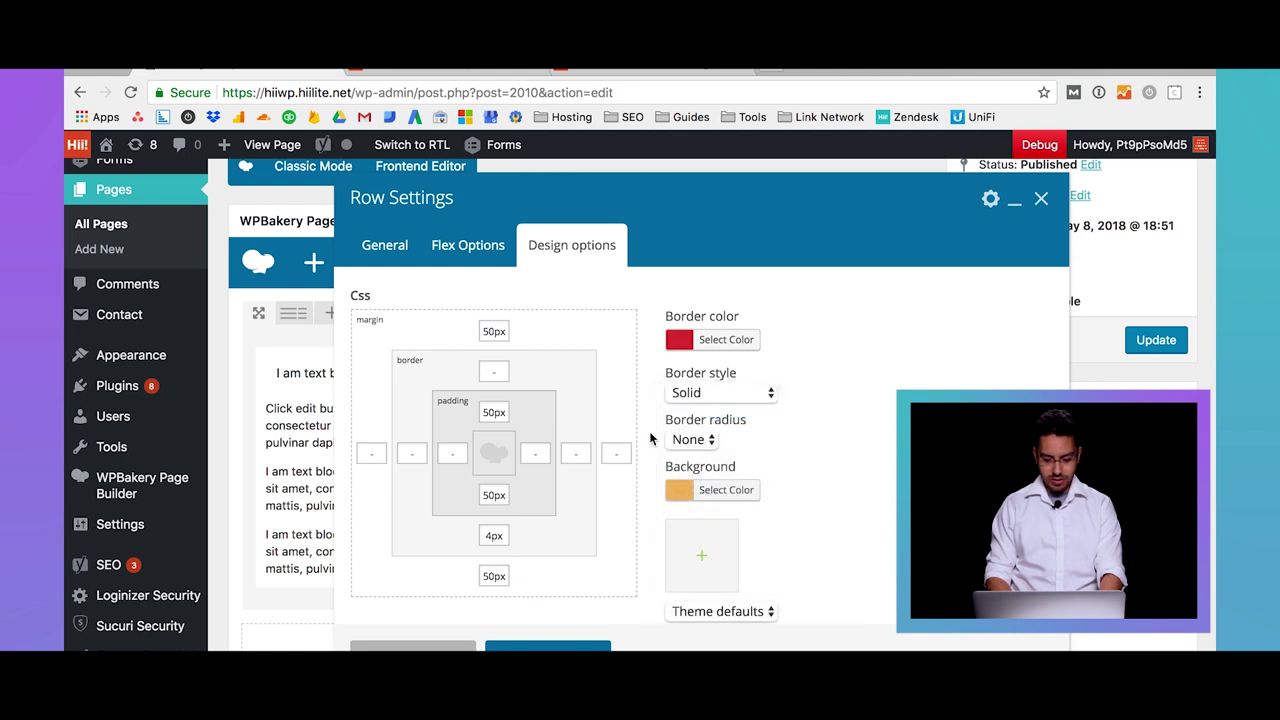
{"action": "scroll", "coordinate": [650, 438], "scroll_direction": "down", "scroll_amount": 4}
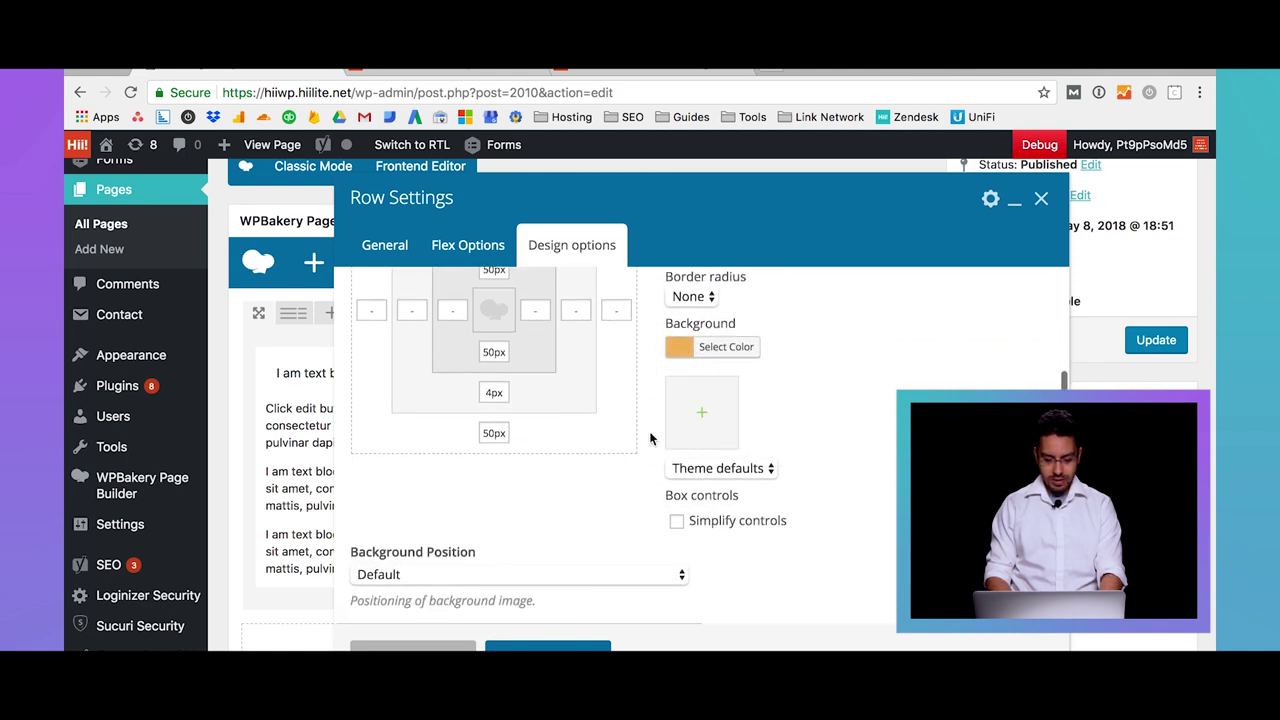
{"action": "left_click", "coordinate": [577, 642]}
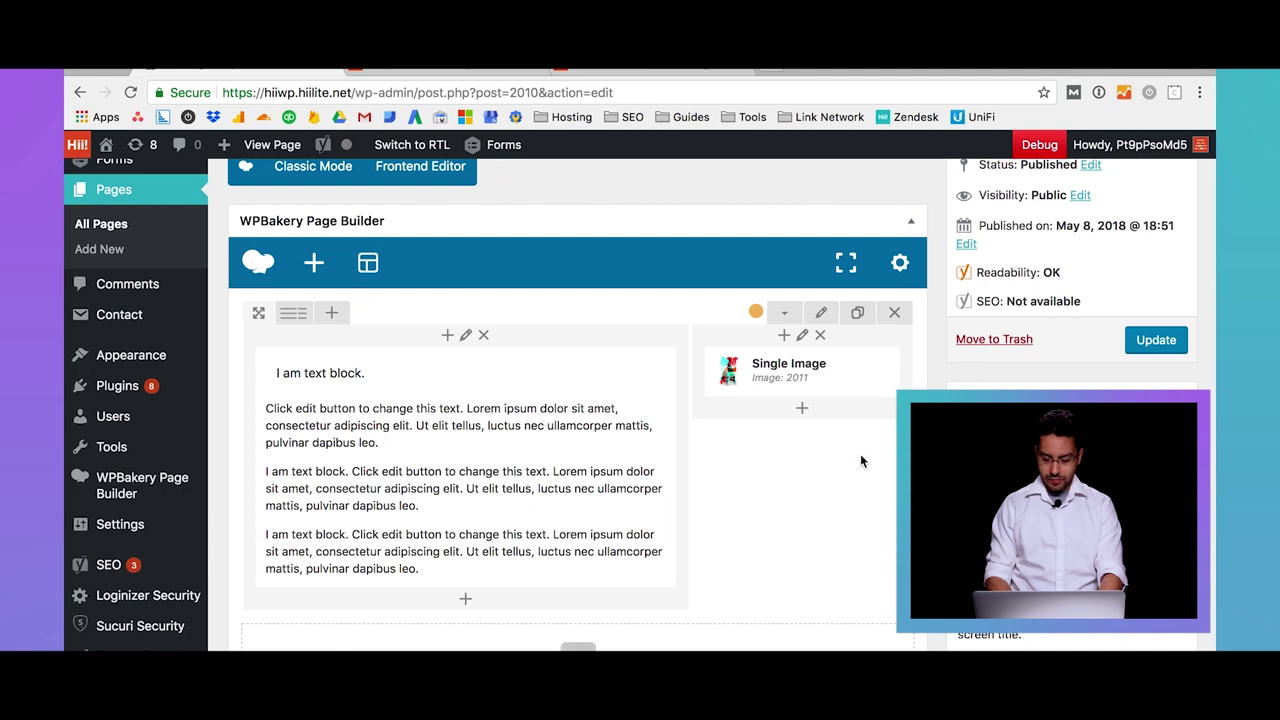
{"action": "left_click", "coordinate": [1152, 341]}
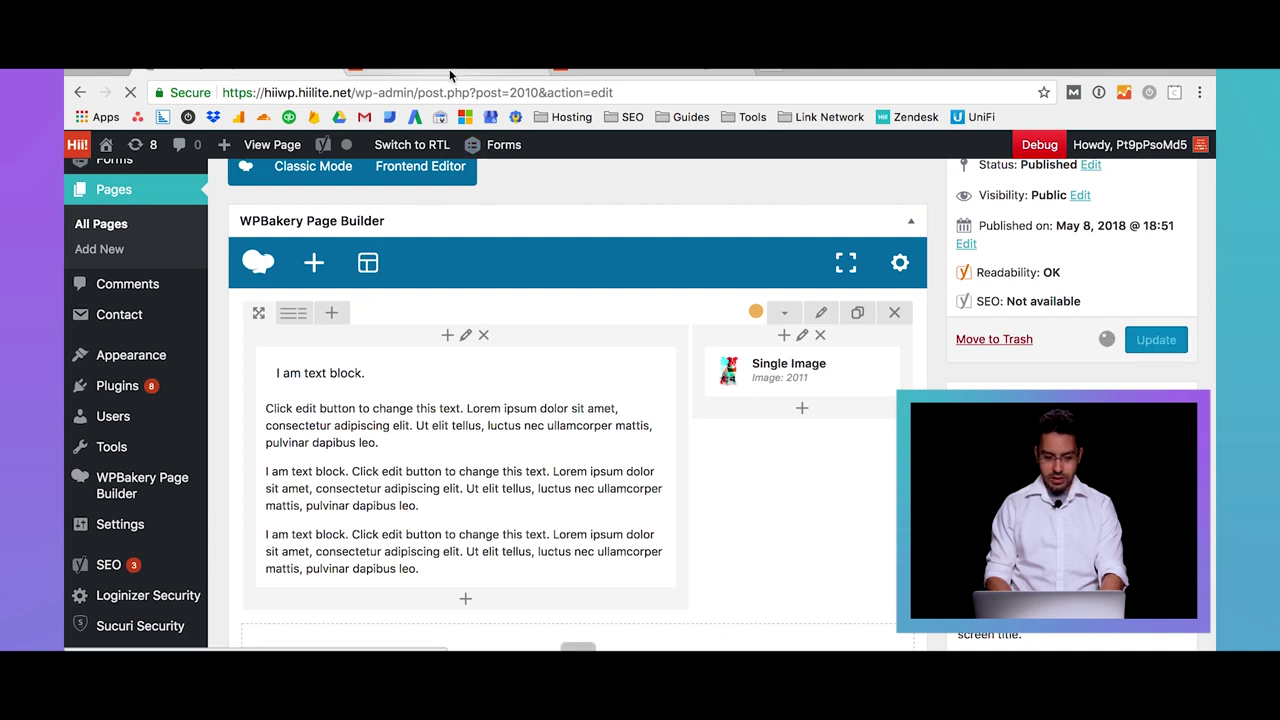
{"action": "left_click", "coordinate": [450, 72]}
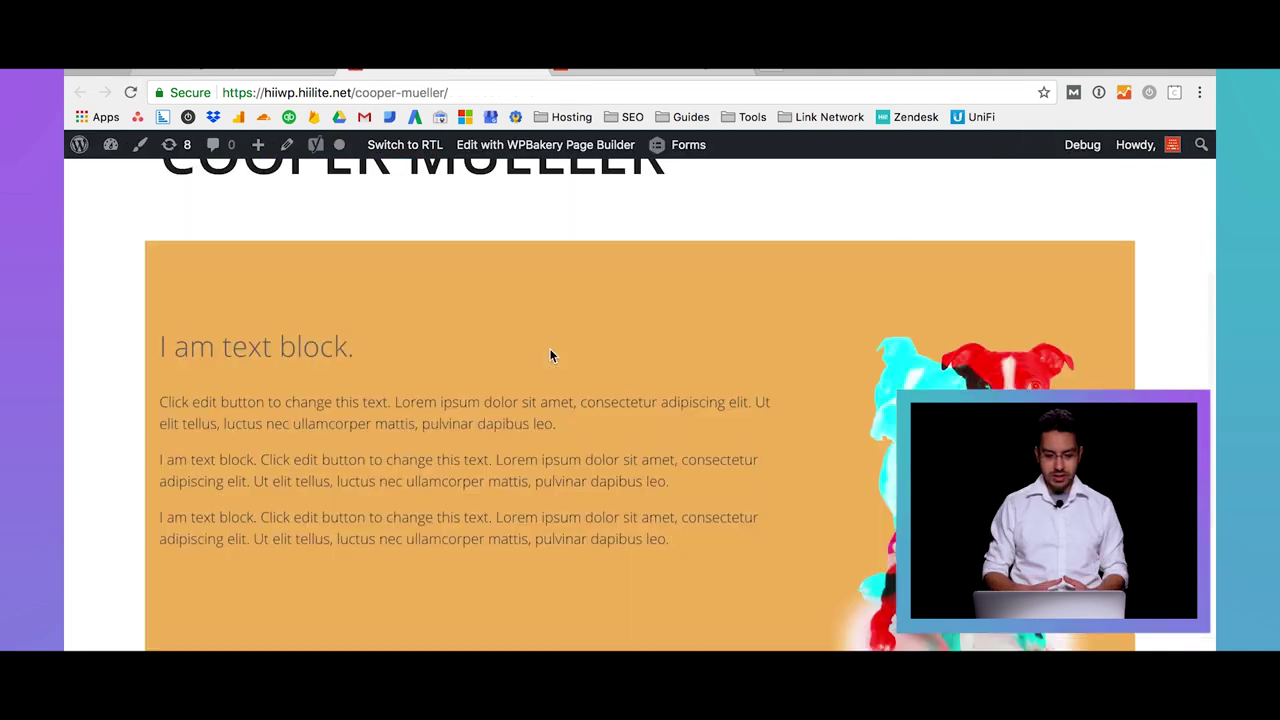
{"action": "scroll", "coordinate": [549, 355], "scroll_direction": "down", "scroll_amount": 2}
{"action": "scroll", "coordinate": [549, 355], "scroll_direction": "up", "scroll_amount": 2}
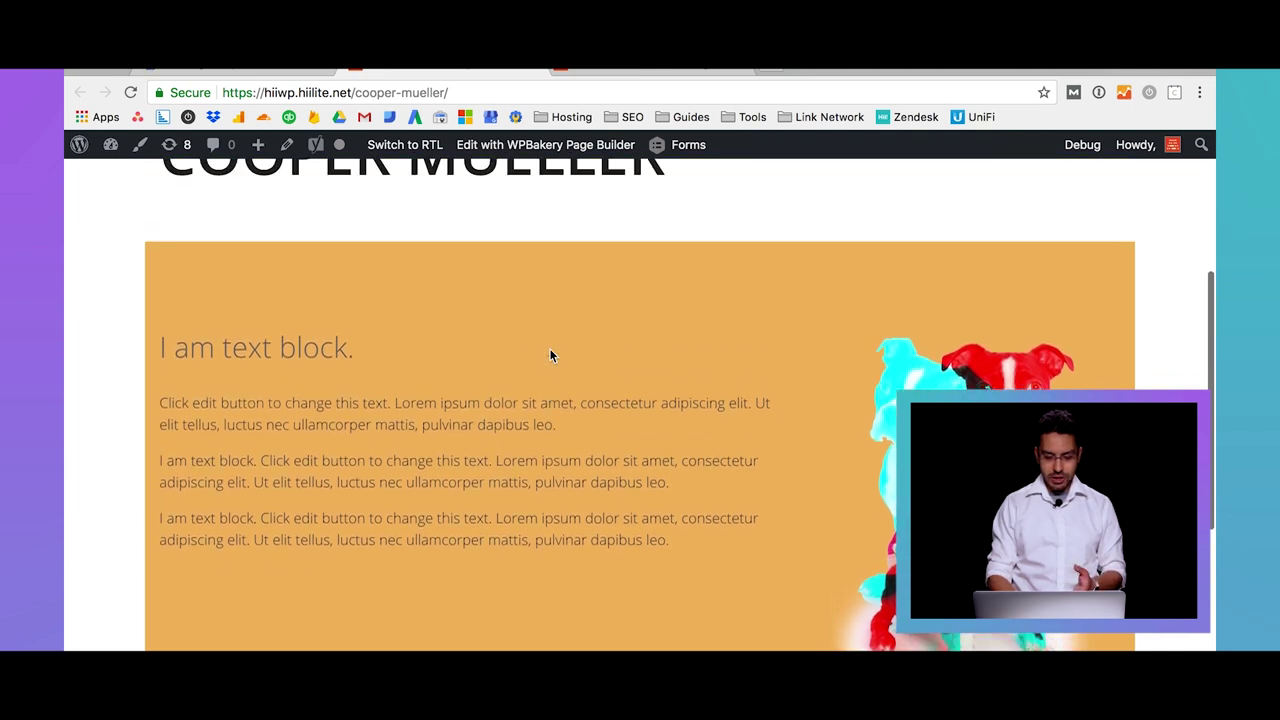
{"action": "scroll", "coordinate": [549, 355], "scroll_direction": "down", "scroll_amount": 5}
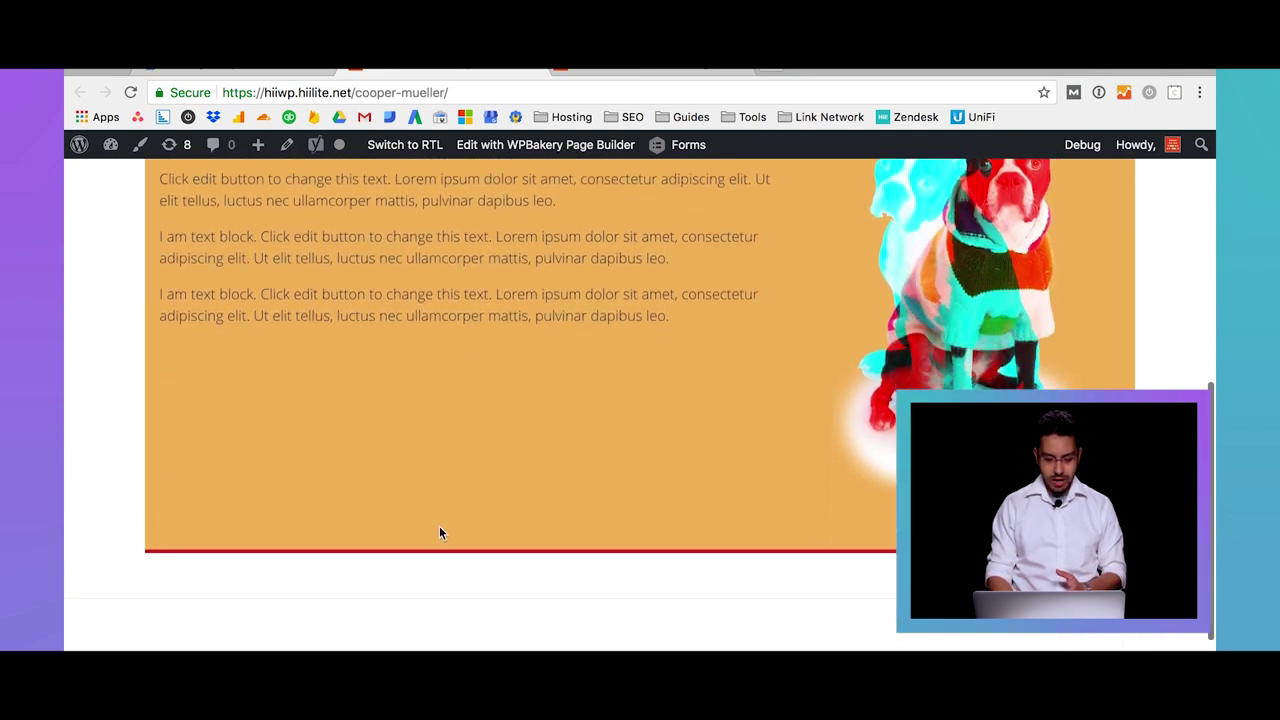
{"action": "scroll", "coordinate": [475, 552], "scroll_direction": "up", "scroll_amount": 1}
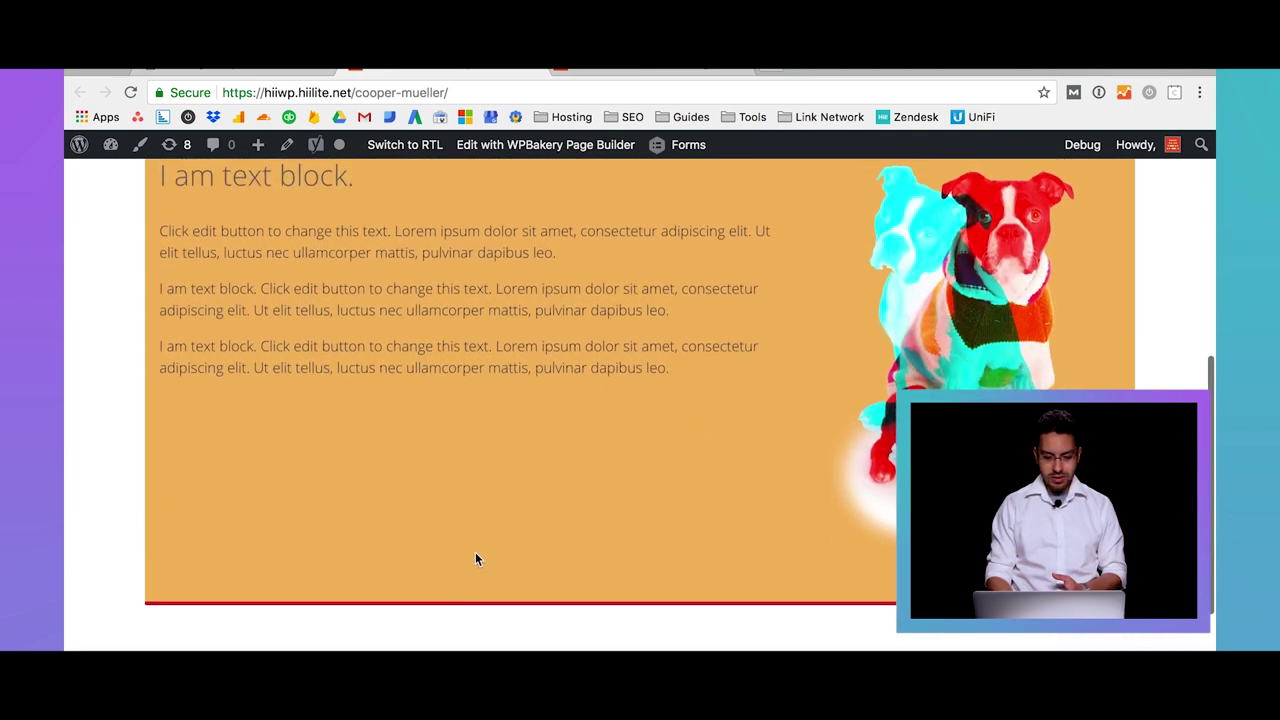
{"action": "left_click", "coordinate": [276, 66]}
{"action": "scroll", "coordinate": [531, 357], "scroll_direction": "down", "scroll_amount": 5}
{"action": "scroll", "coordinate": [532, 360], "scroll_direction": "up", "scroll_amount": 2}
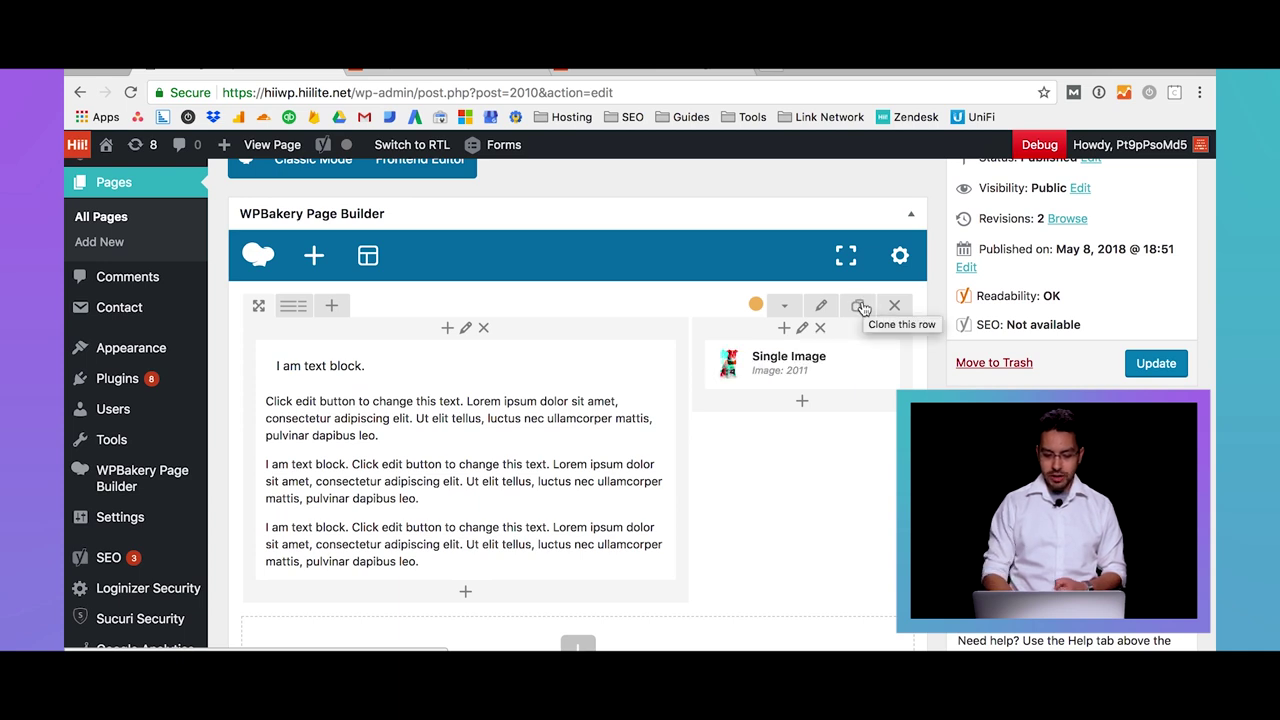
Clone the styled text-and-image row and open the copy's Row Layout settings
{"action": "left_click", "coordinate": [862, 308]}
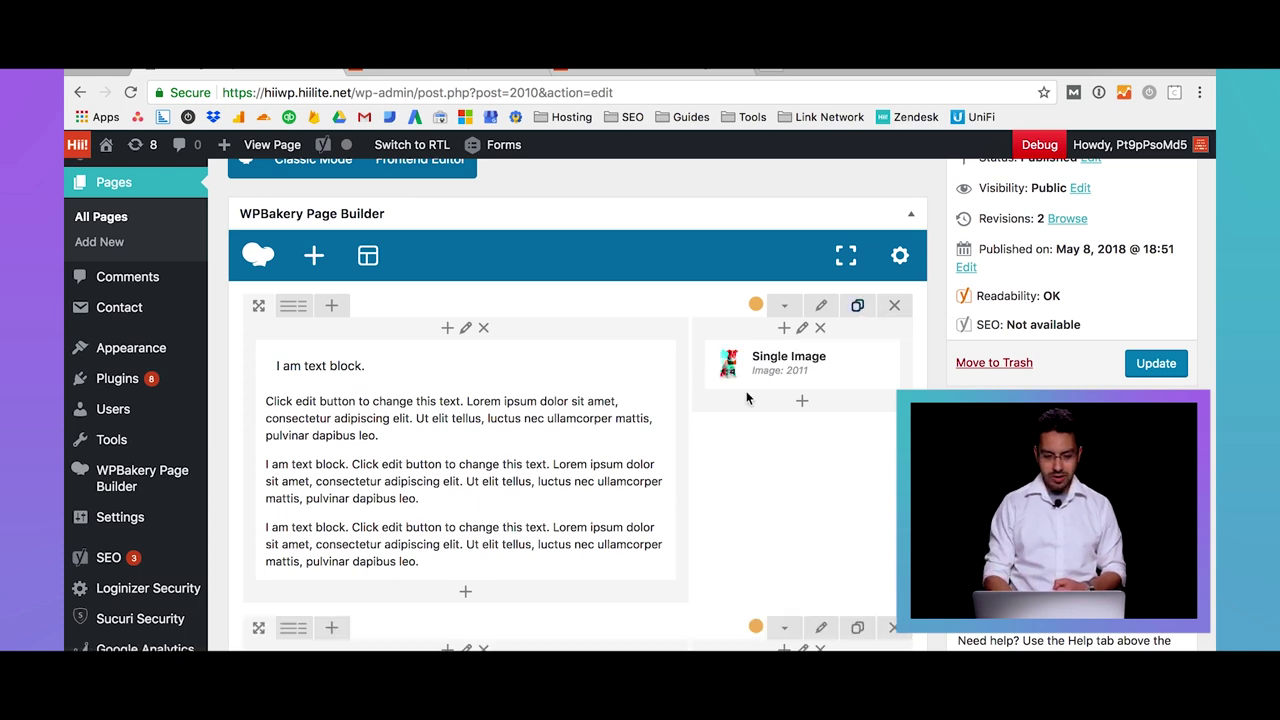
{"action": "scroll", "coordinate": [746, 398], "scroll_direction": "down", "scroll_amount": 5}
{"action": "scroll", "coordinate": [746, 398], "scroll_direction": "down", "scroll_amount": 2}
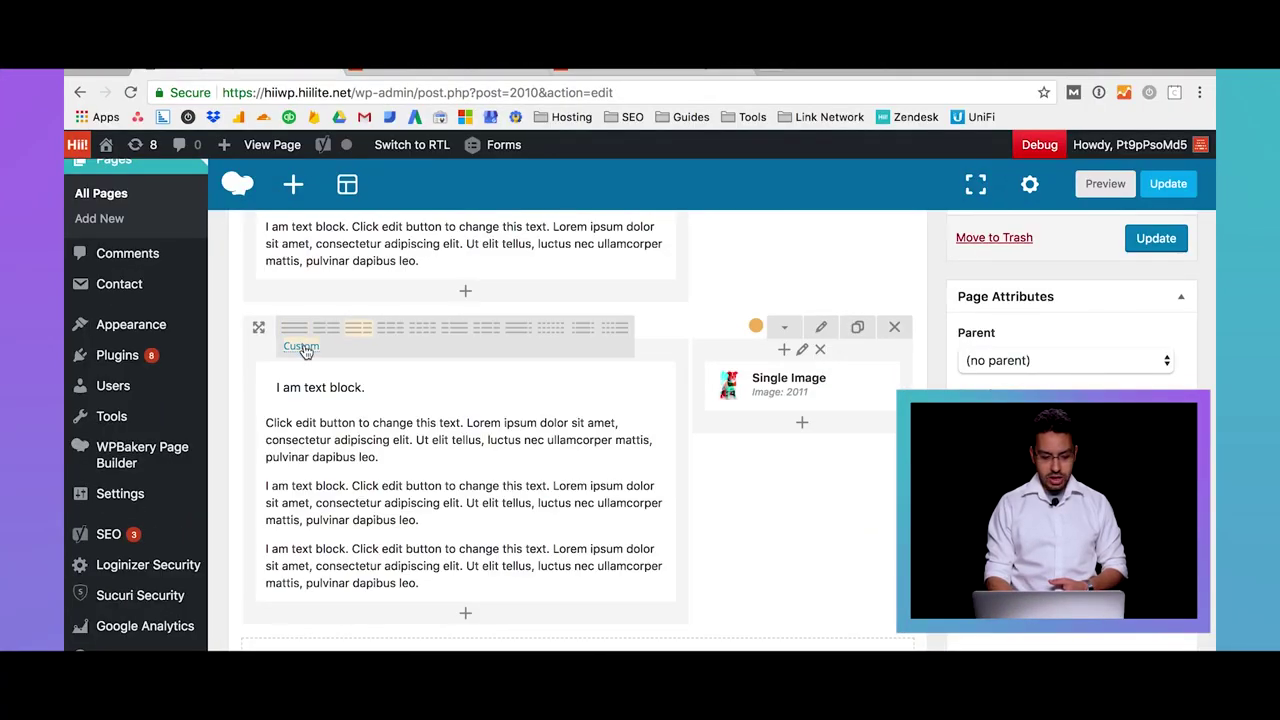
{"action": "left_click", "coordinate": [295, 327]}
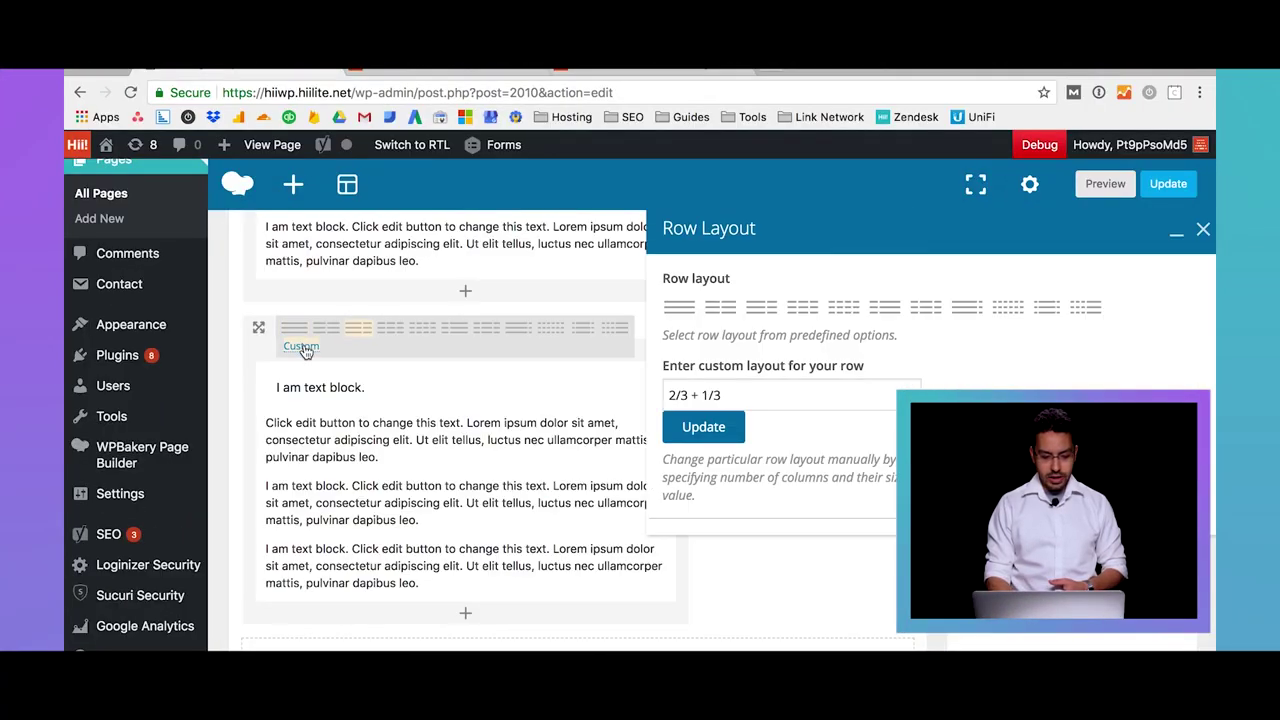
Change the copied row's column layout to 1/3 + 2/3
{"action": "left_click", "coordinate": [677, 396]}
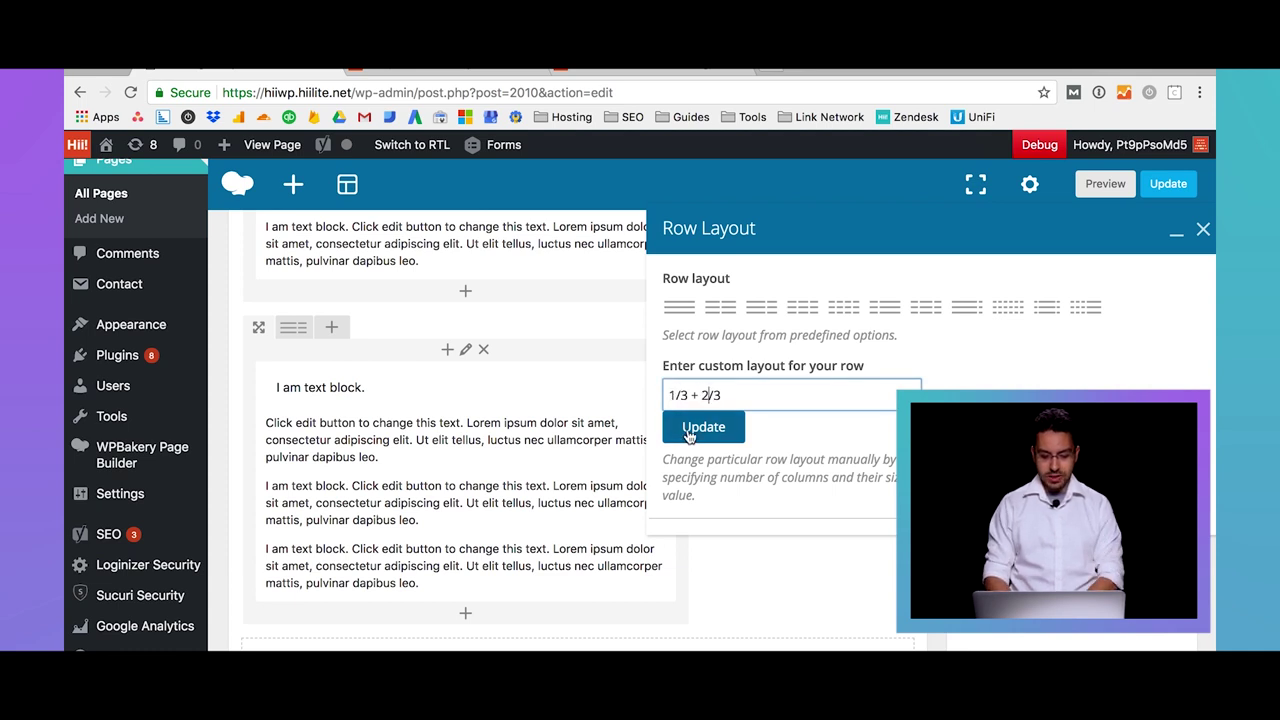
{"action": "left_click", "coordinate": [688, 432]}
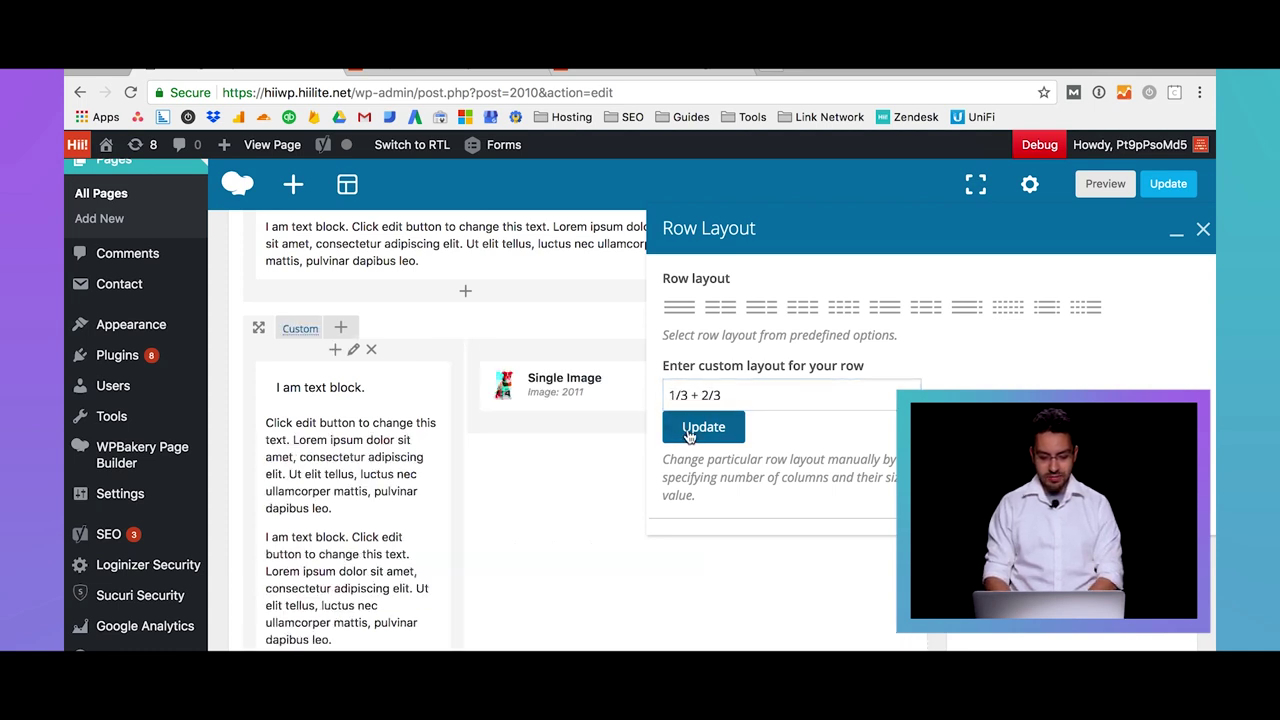
{"action": "left_click", "coordinate": [1203, 231]}
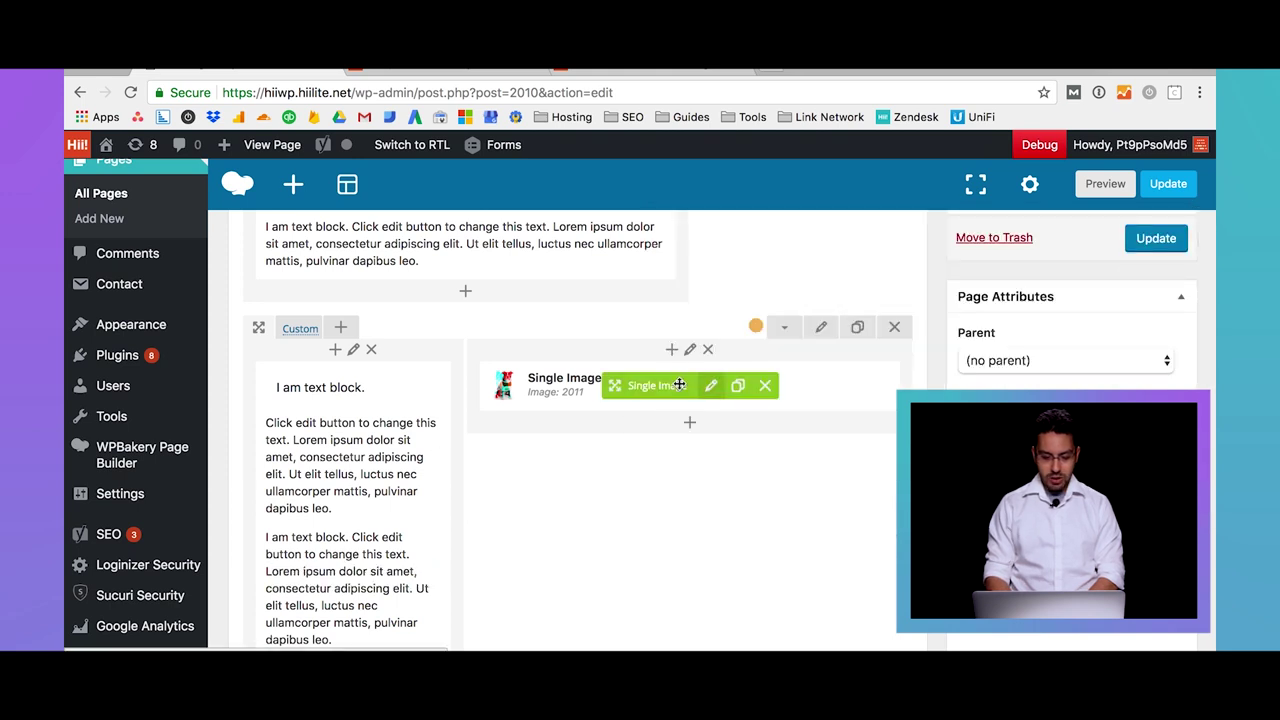
Move the dog image into the left column and the text block into the right
{"action": "left_click_drag", "start_coordinate": [645, 391], "coordinate": [309, 396]}
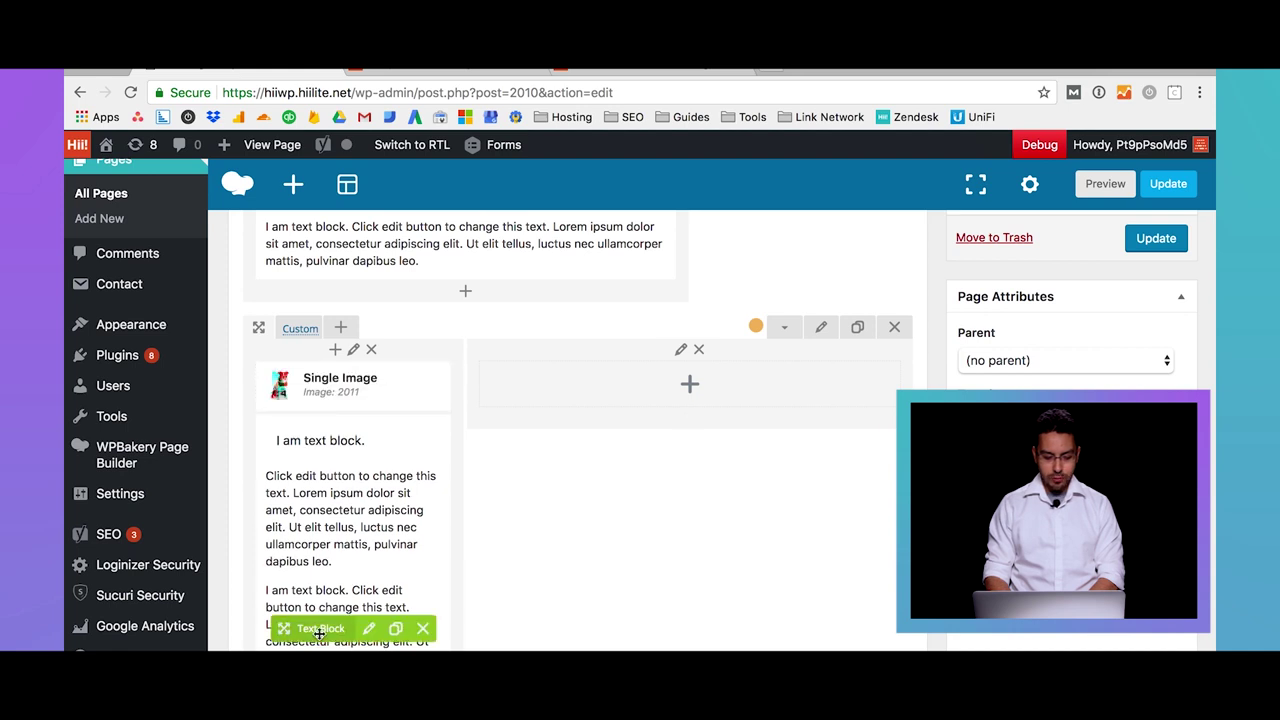
{"action": "left_click_drag", "start_coordinate": [299, 630], "coordinate": [637, 308]}
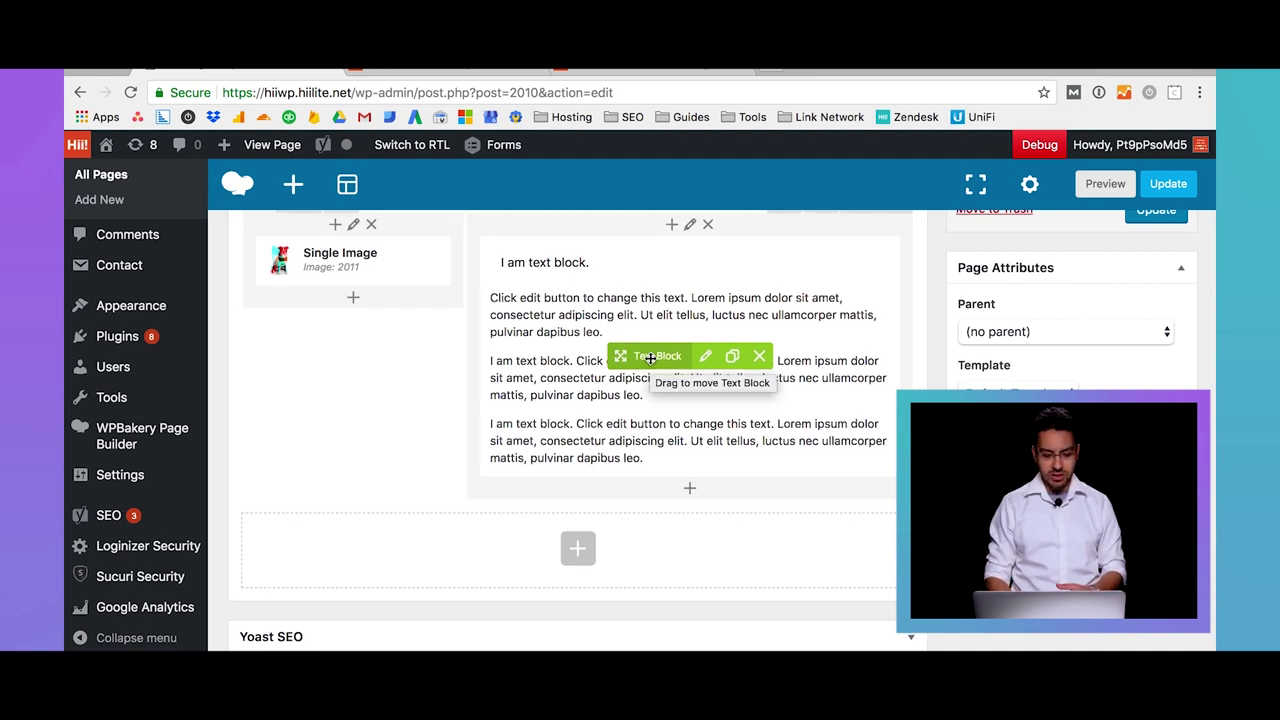
{"action": "scroll", "coordinate": [650, 358], "scroll_direction": "up", "scroll_amount": 3}
{"action": "left_click_drag", "start_coordinate": [306, 457], "coordinate": [330, 466]}
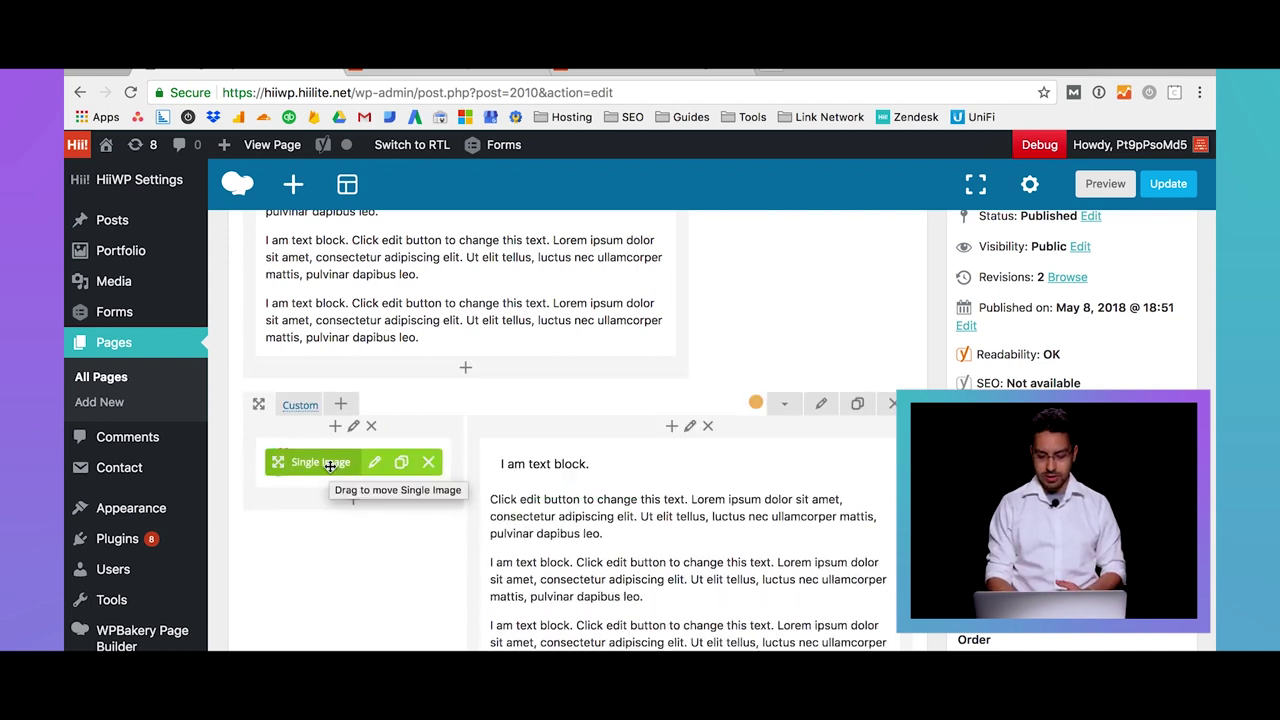
{"action": "scroll", "coordinate": [771, 466], "scroll_direction": "down", "scroll_amount": 2}
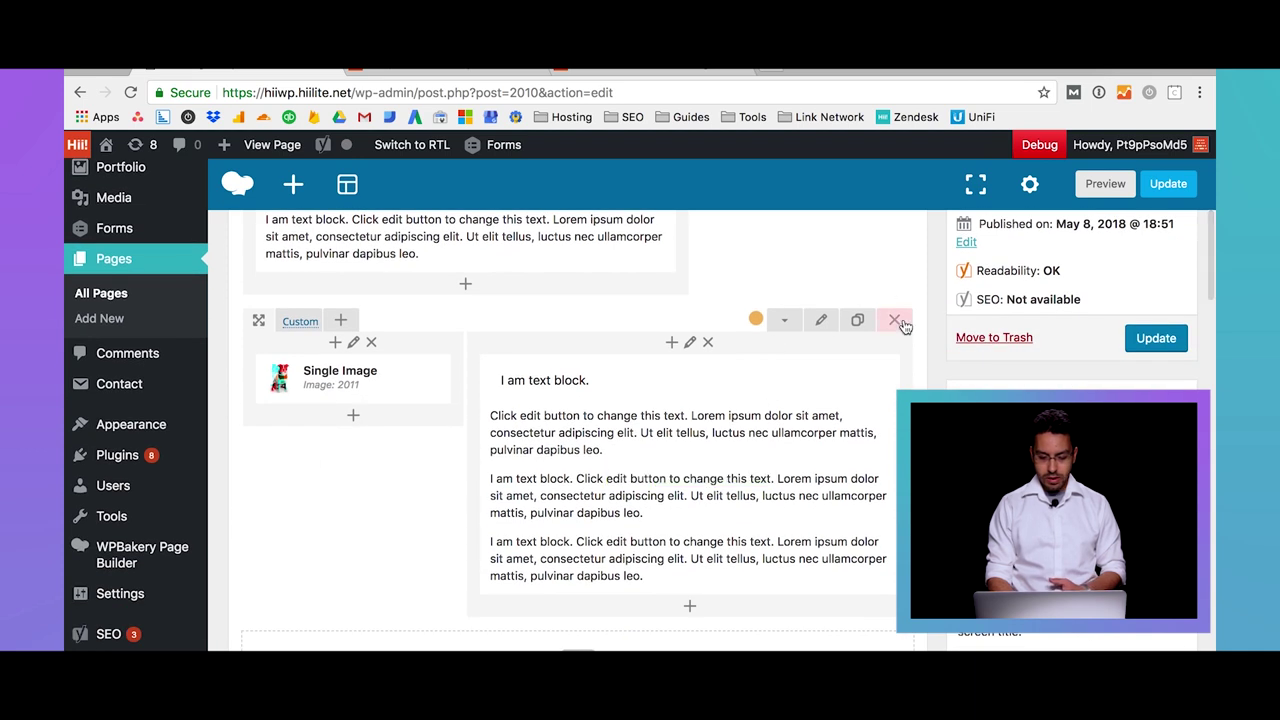
{"action": "left_click", "coordinate": [1156, 339]}
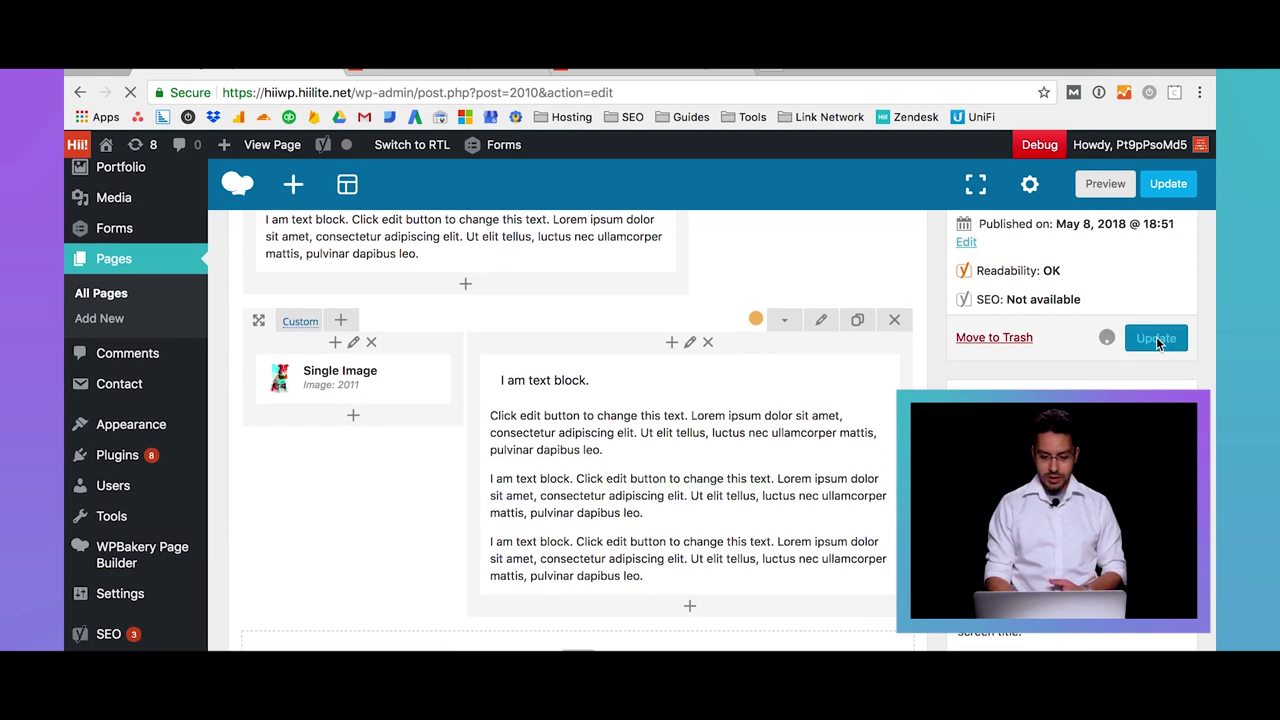
{"action": "left_click", "coordinate": [480, 70]}
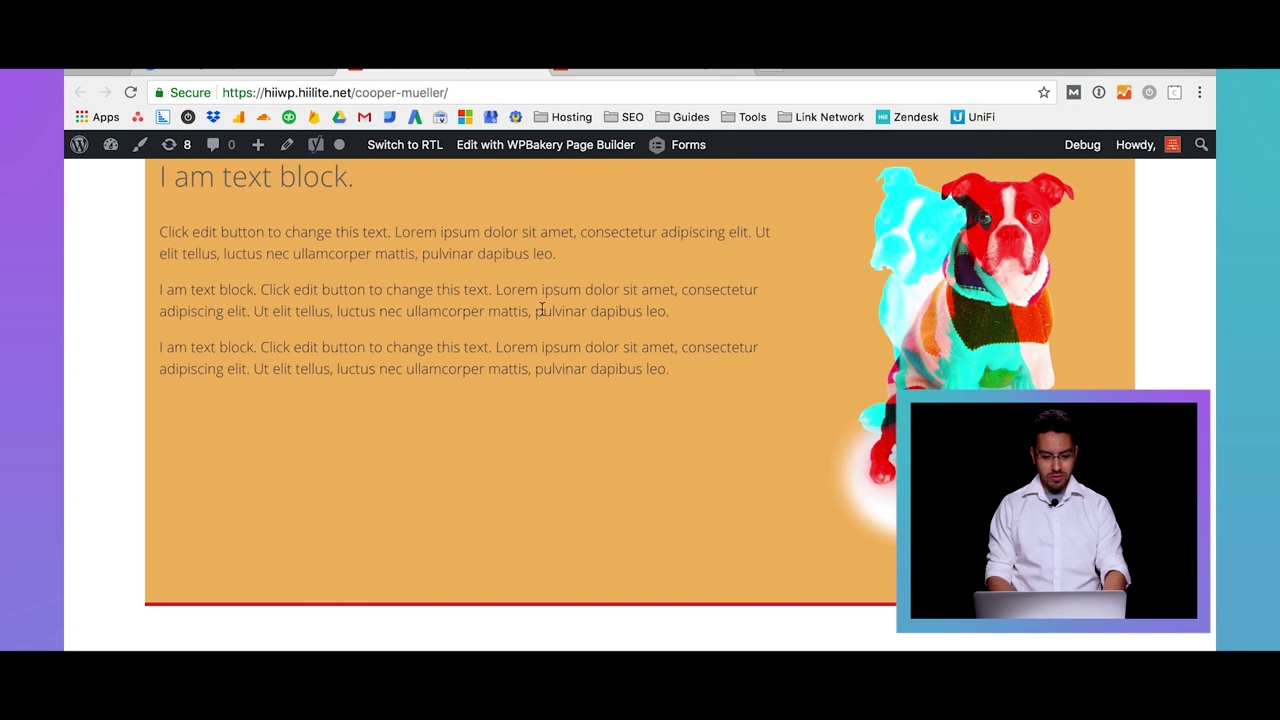
{"action": "scroll", "coordinate": [545, 316], "scroll_direction": "down", "scroll_amount": 5}
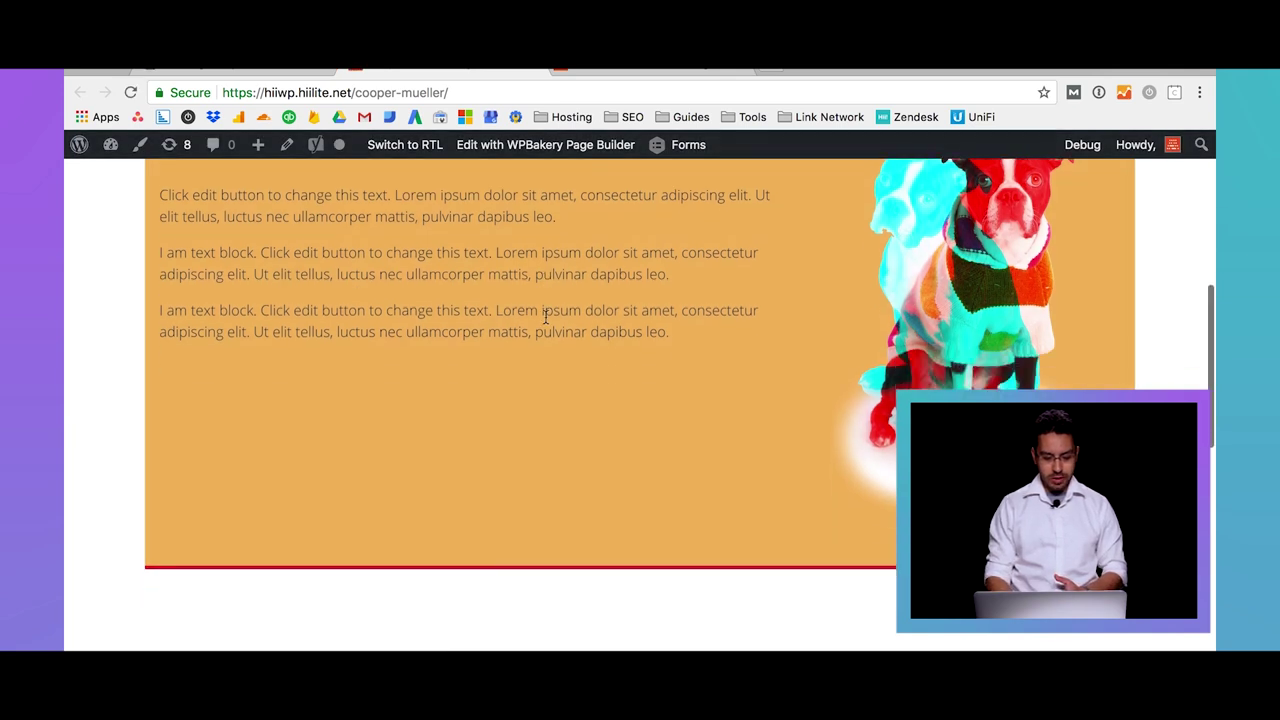
{"action": "scroll", "coordinate": [545, 320], "scroll_direction": "up", "scroll_amount": 10}
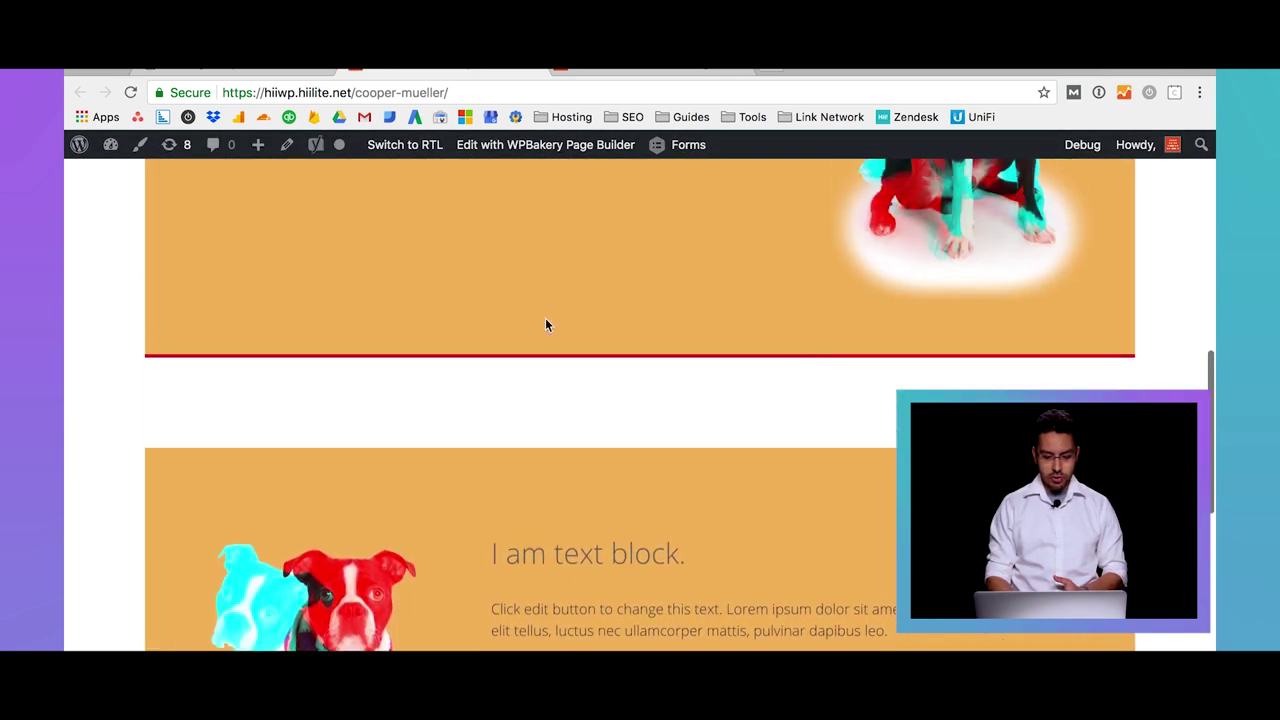
{"action": "scroll", "coordinate": [545, 318], "scroll_direction": "down", "scroll_amount": 5}
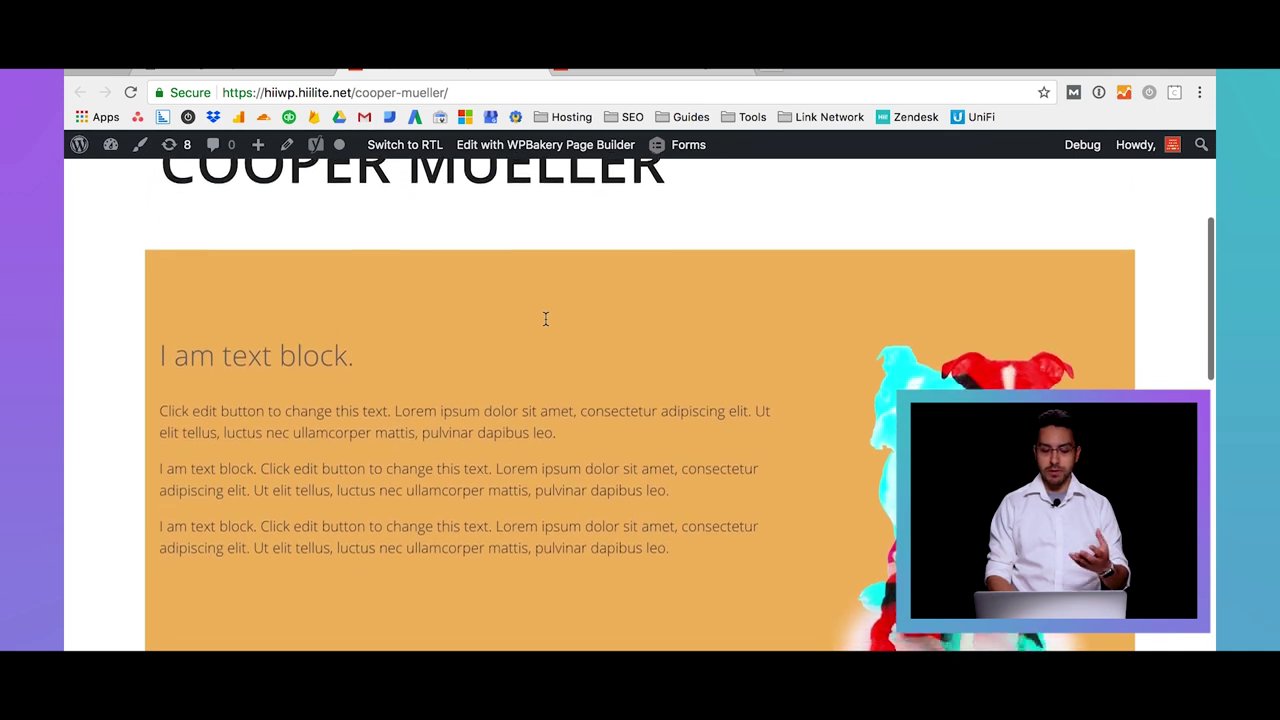
{"action": "scroll", "coordinate": [545, 318], "scroll_direction": "down", "scroll_amount": 2}
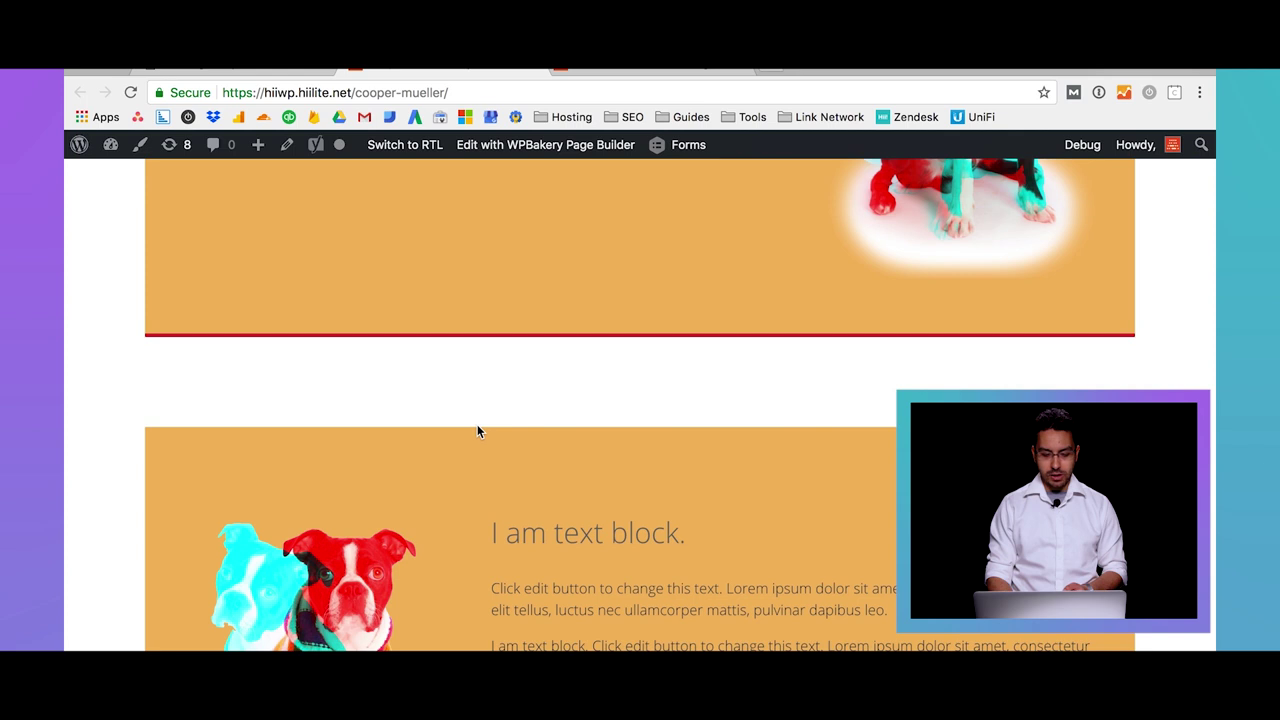
{"action": "scroll", "coordinate": [477, 430], "scroll_direction": "up", "scroll_amount": 5}
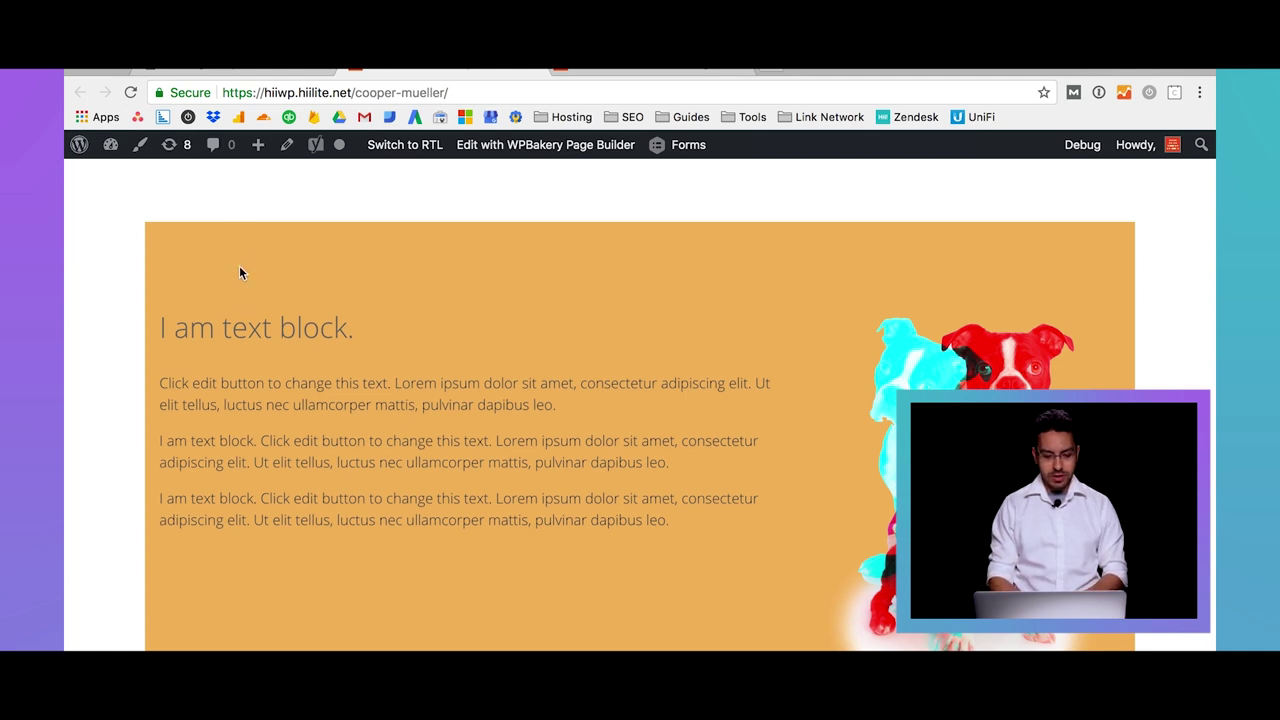
{"action": "scroll", "coordinate": [243, 313], "scroll_direction": "down", "scroll_amount": 4}
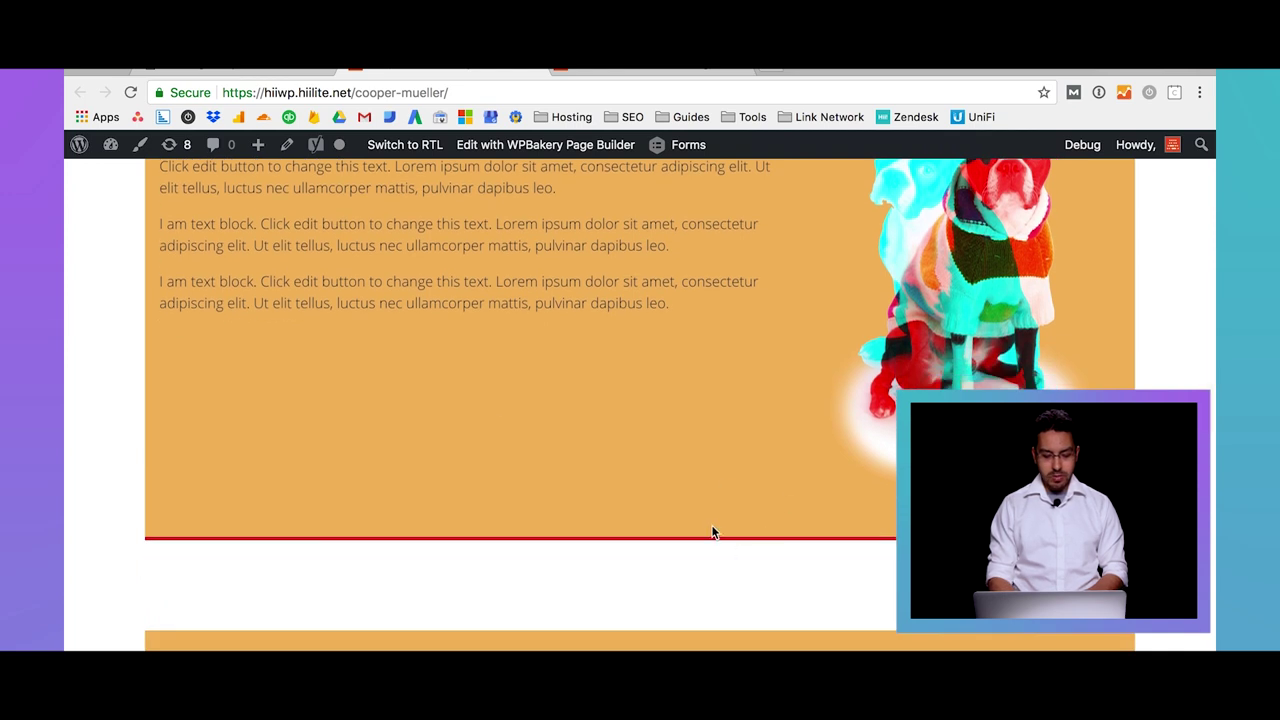
{"action": "scroll", "coordinate": [532, 570], "scroll_direction": "down", "scroll_amount": 2}
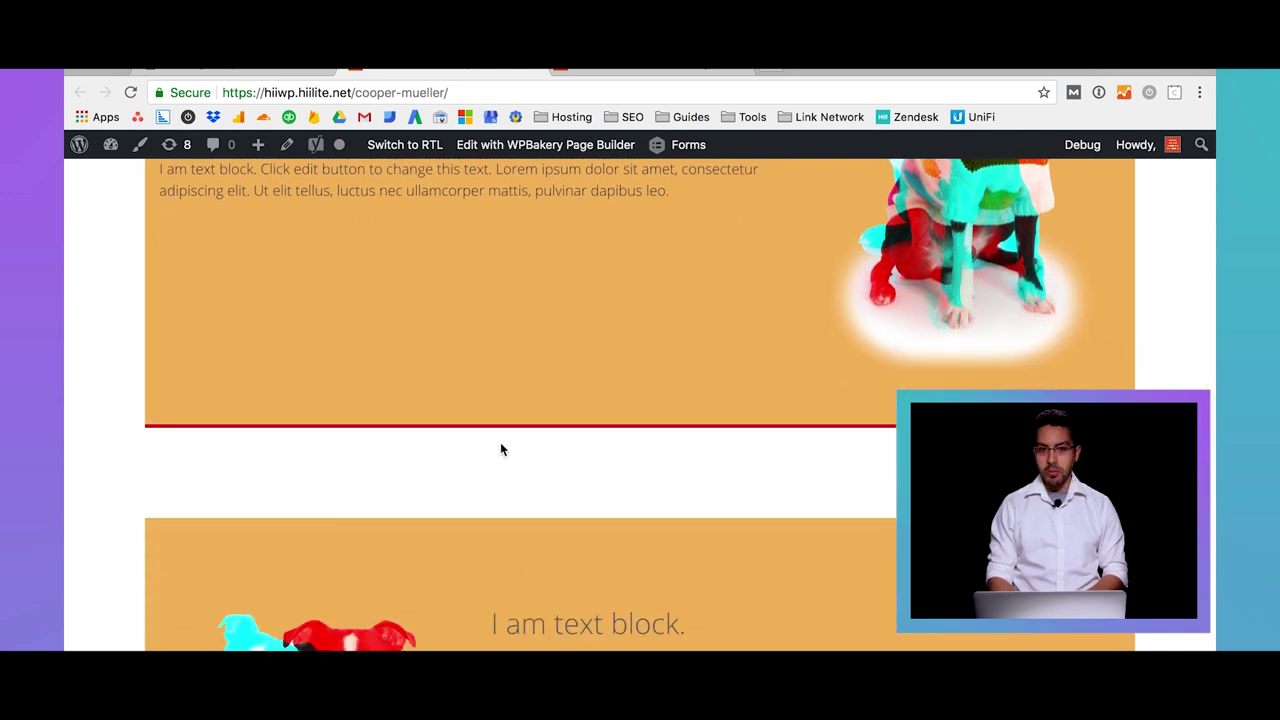
{"action": "left_click", "coordinate": [240, 72]}
Review the first row's Design options values, then close Row Settings without changes
{"action": "scroll", "coordinate": [443, 480], "scroll_direction": "down", "scroll_amount": 5}
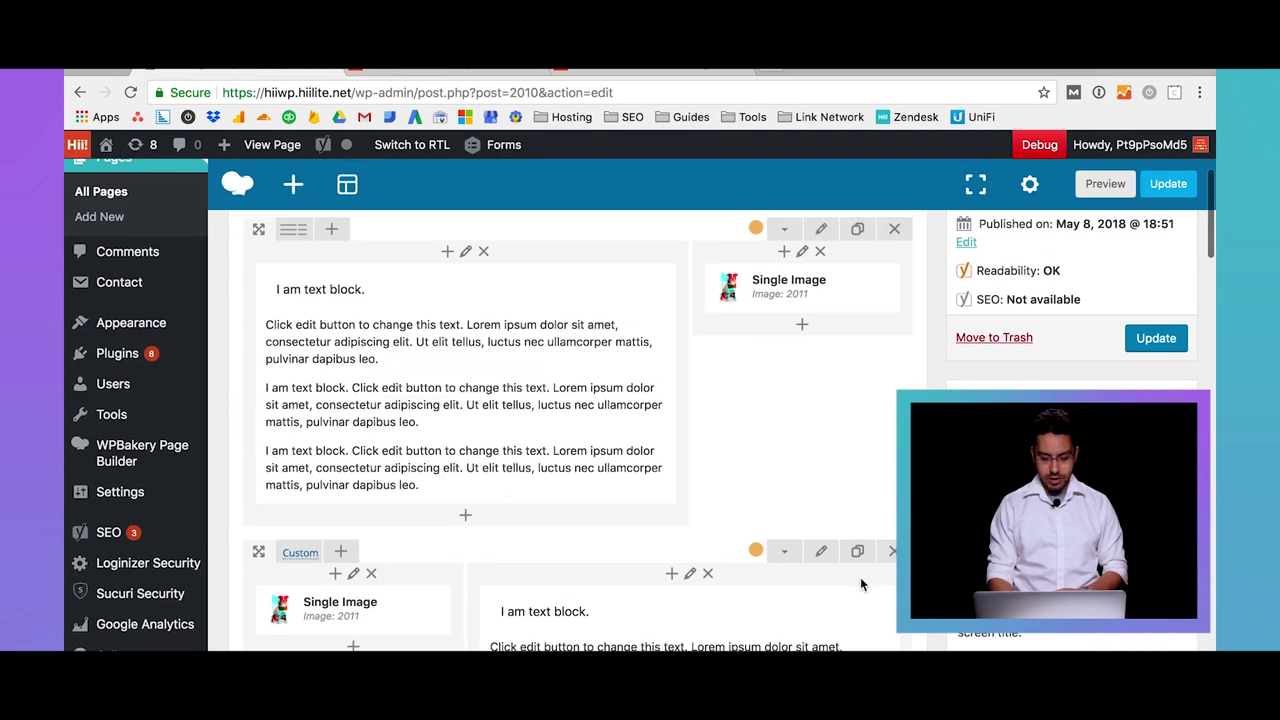
{"action": "left_click", "coordinate": [821, 551]}
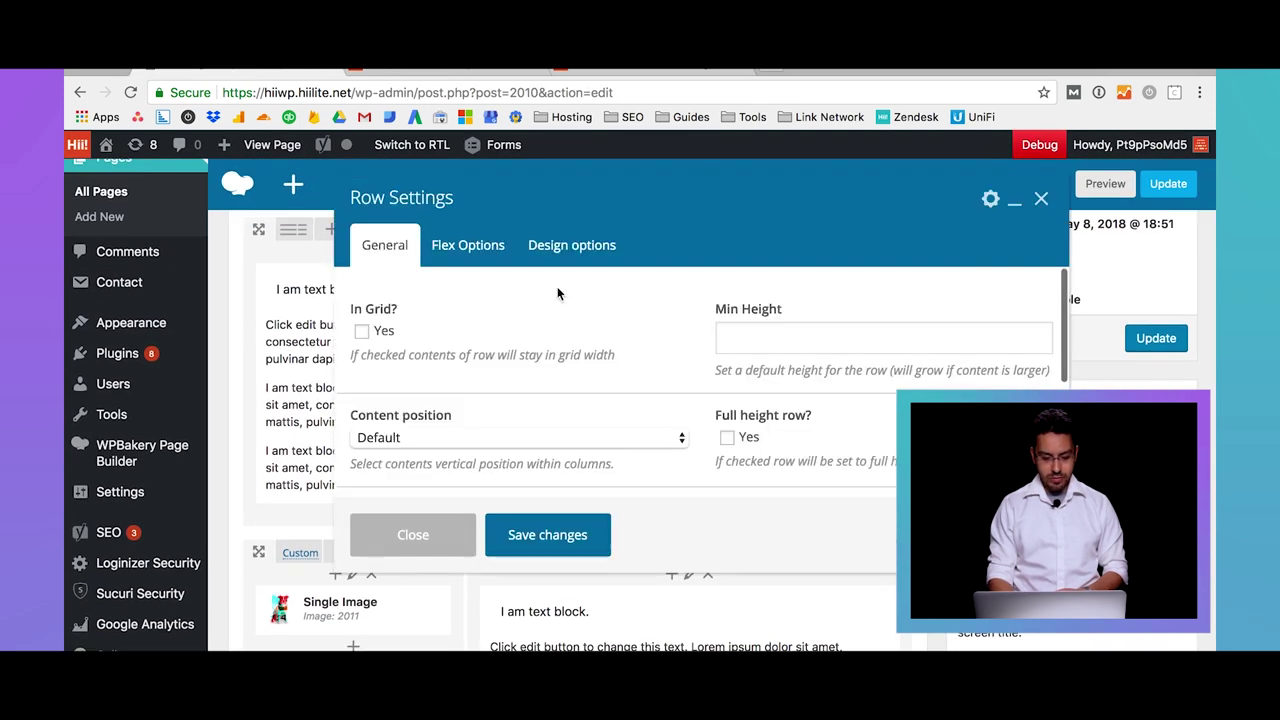
{"action": "left_click", "coordinate": [560, 255]}
{"action": "scroll", "coordinate": [612, 375], "scroll_direction": "down", "scroll_amount": 1}
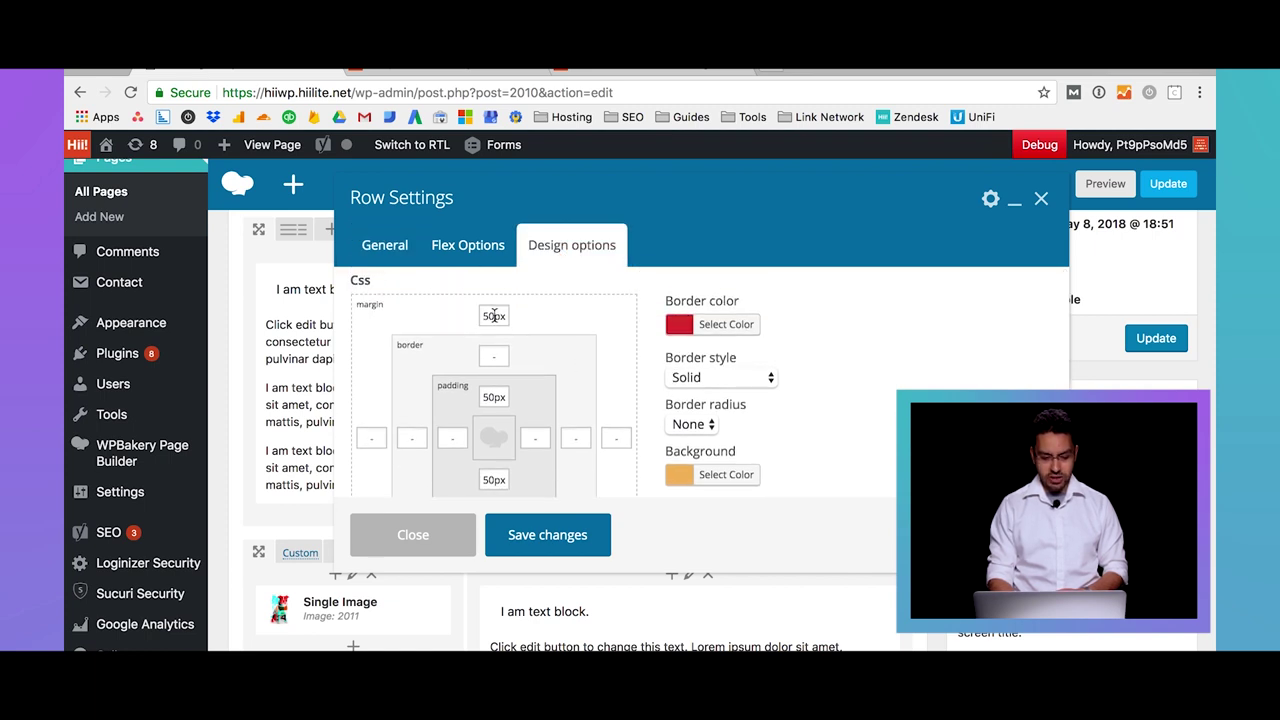
{"action": "scroll", "coordinate": [545, 357], "scroll_direction": "down", "scroll_amount": 3}
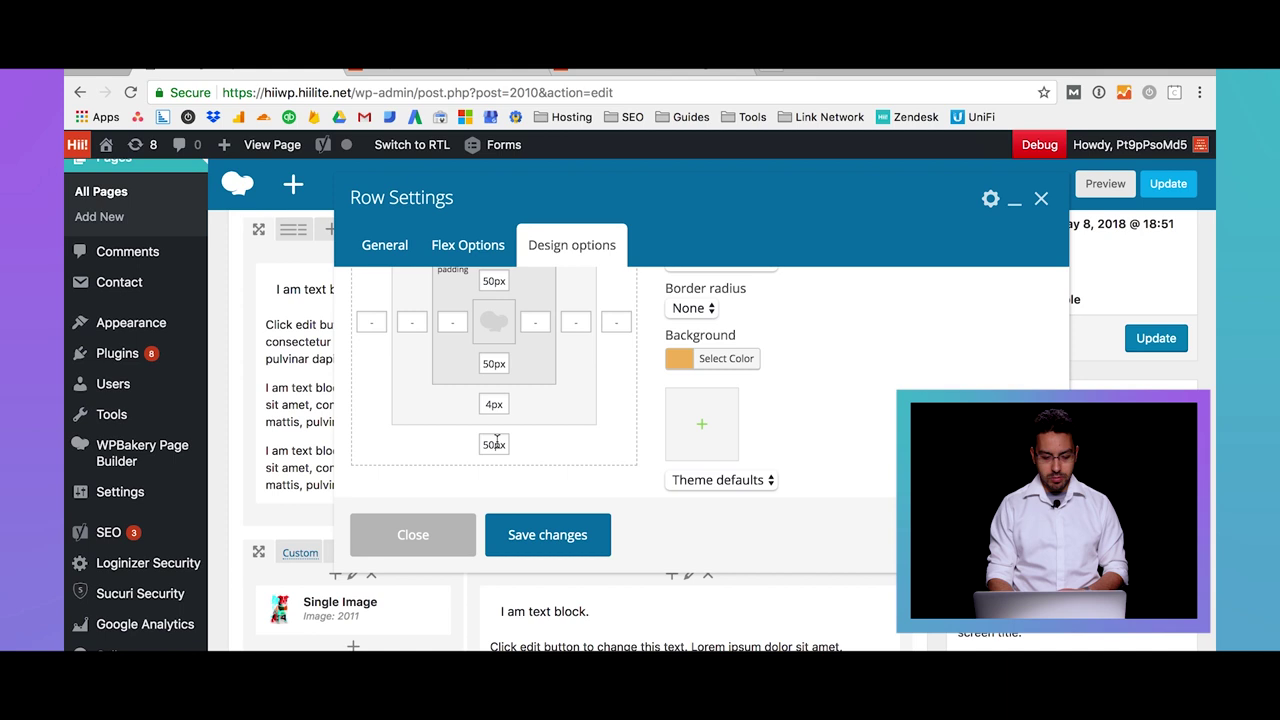
{"action": "scroll", "coordinate": [497, 443], "scroll_direction": "up", "scroll_amount": 1}
{"action": "scroll", "coordinate": [497, 443], "scroll_direction": "up", "scroll_amount": 1}
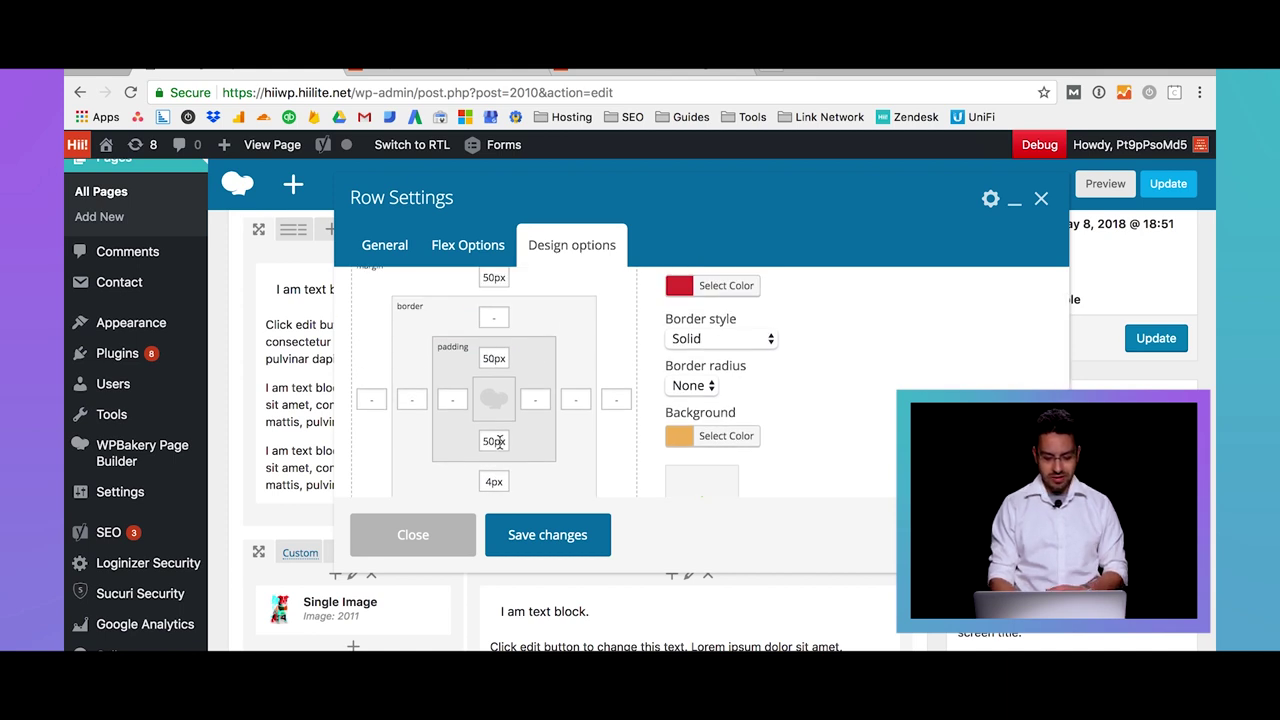
{"action": "left_click", "coordinate": [451, 541]}
{"action": "scroll", "coordinate": [450, 535], "scroll_direction": "down", "scroll_amount": 3}
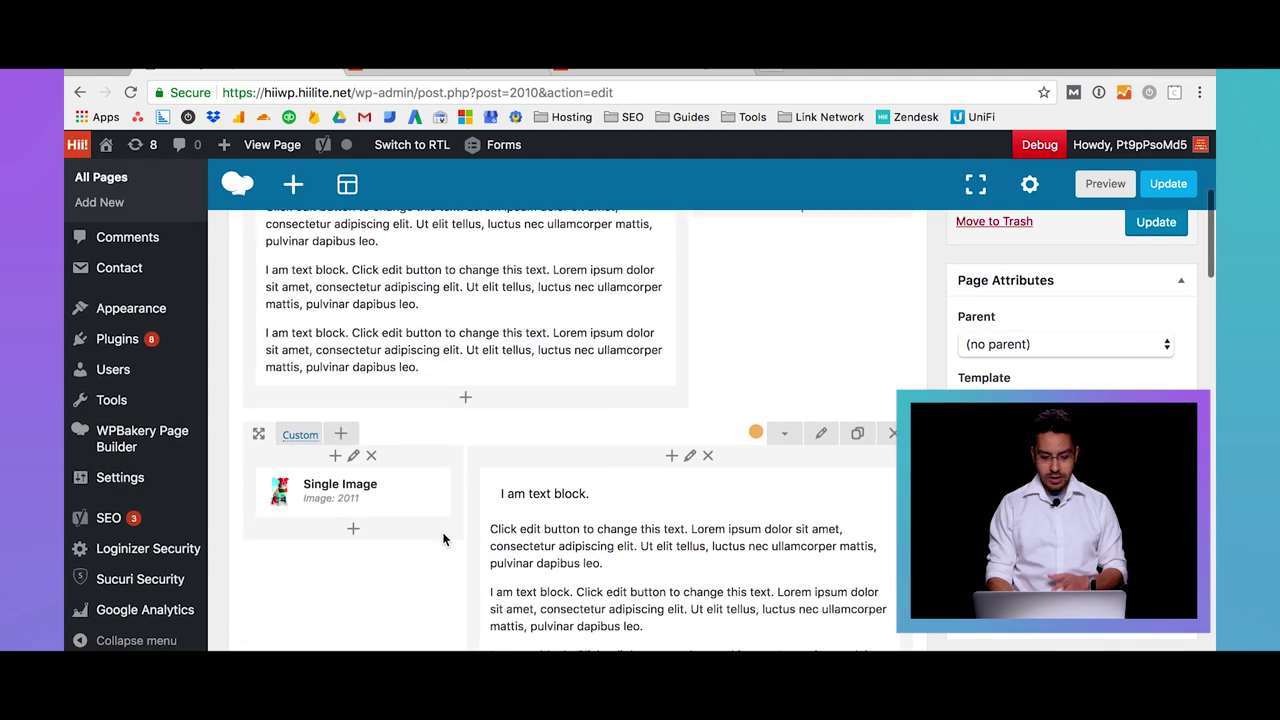
{"action": "mouse_move", "coordinate": [374, 492]}
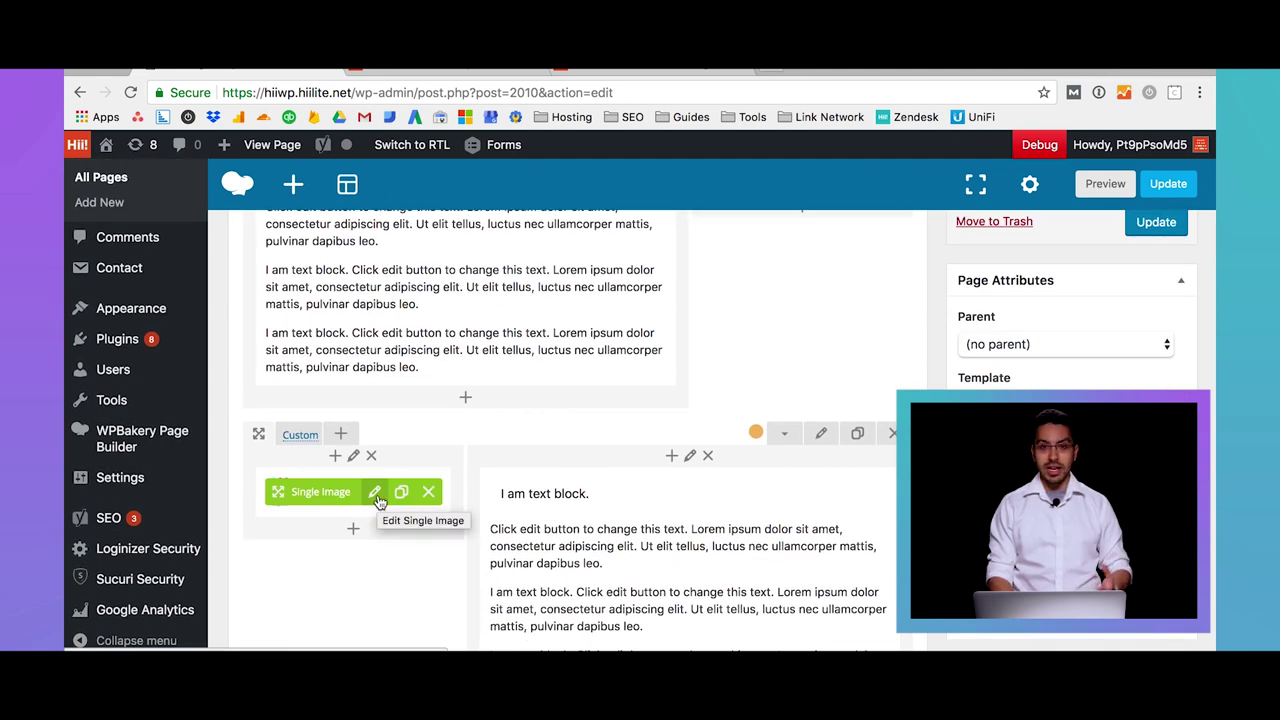
Open the second row's Text Block Settings on the Design Options tab
{"action": "left_click", "coordinate": [706, 586]}
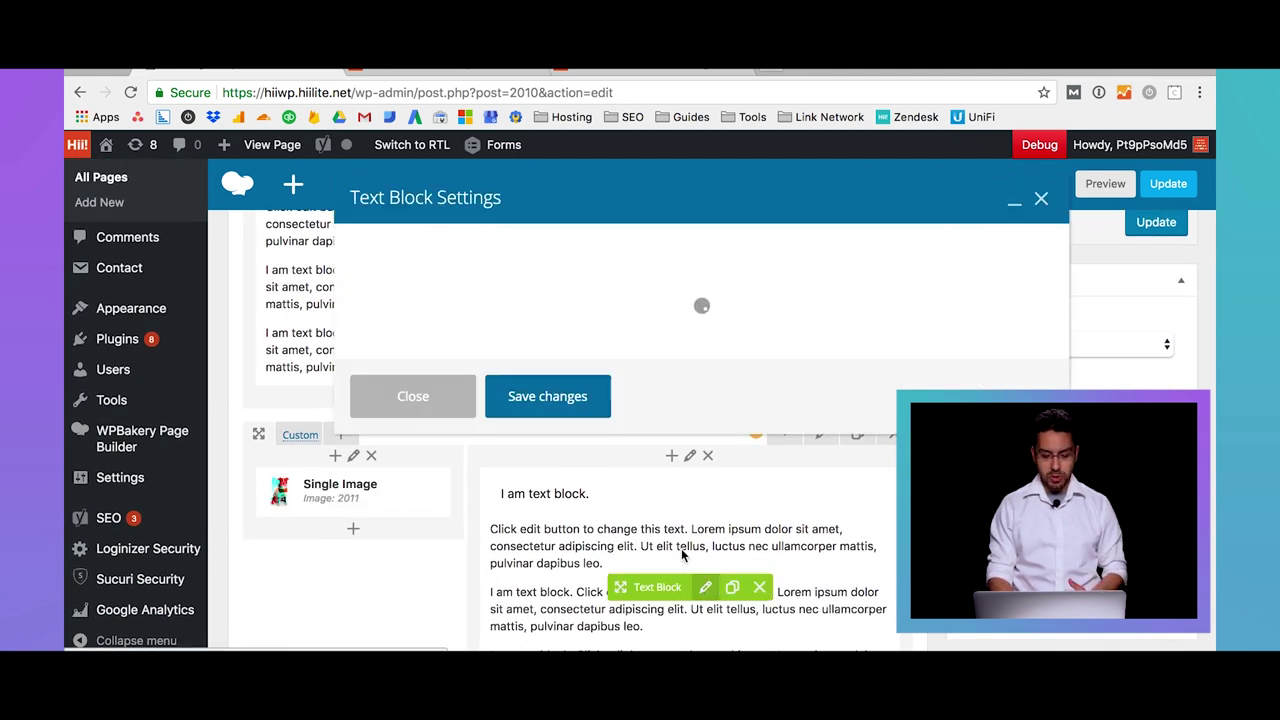
{"action": "left_click", "coordinate": [476, 245]}
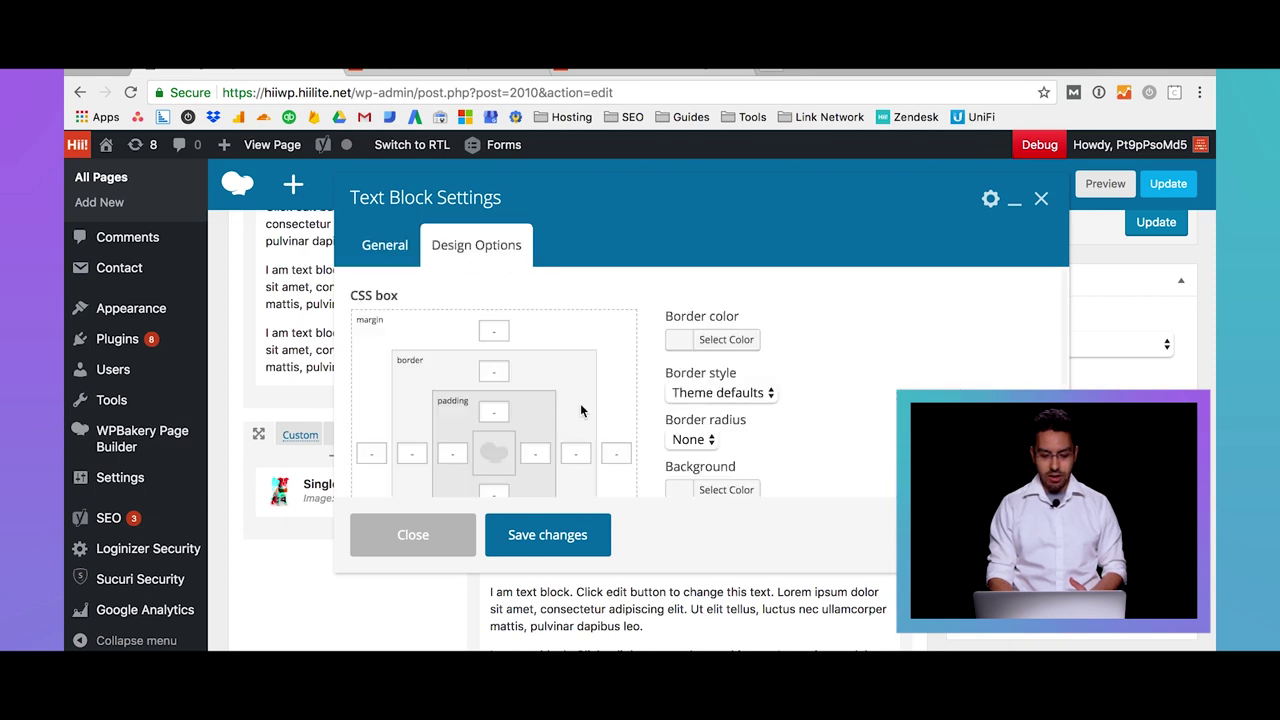
{"action": "scroll", "coordinate": [581, 410], "scroll_direction": "down", "scroll_amount": 1}
{"action": "scroll", "coordinate": [581, 410], "scroll_direction": "down", "scroll_amount": 3}
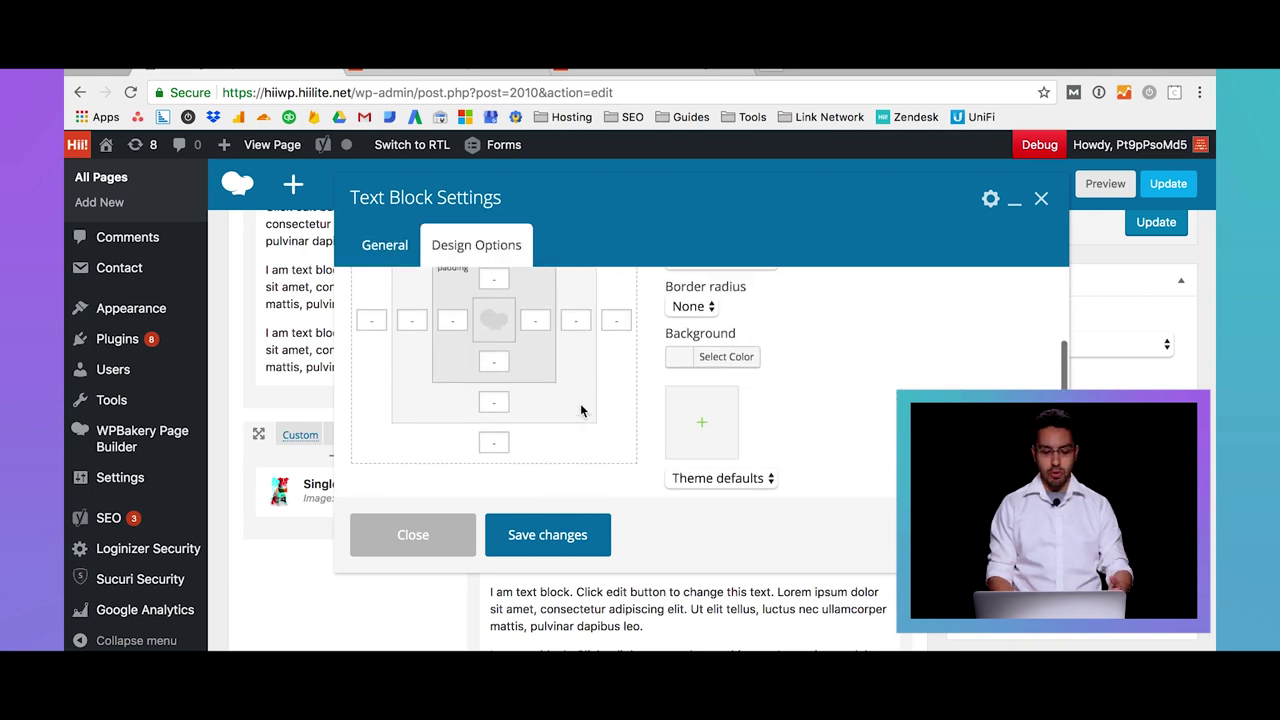
{"action": "scroll", "coordinate": [581, 410], "scroll_direction": "up", "scroll_amount": 2}
{"action": "scroll", "coordinate": [581, 410], "scroll_direction": "up", "scroll_amount": 1}
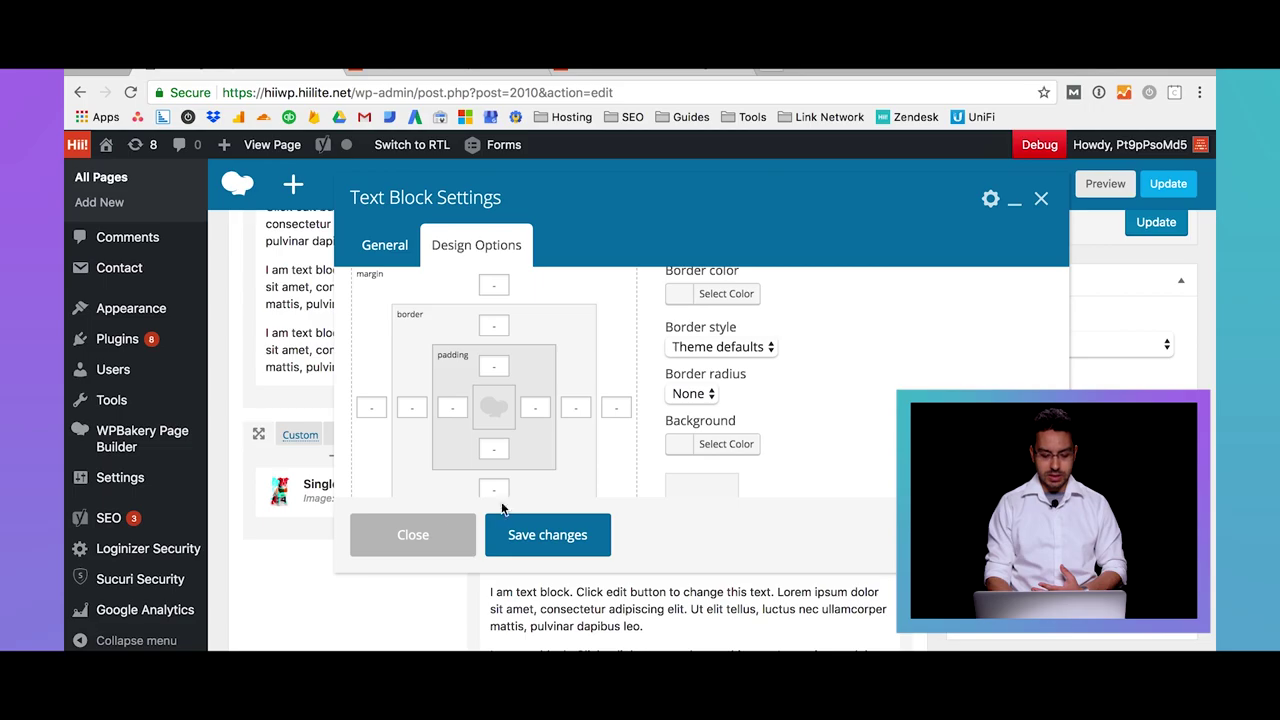